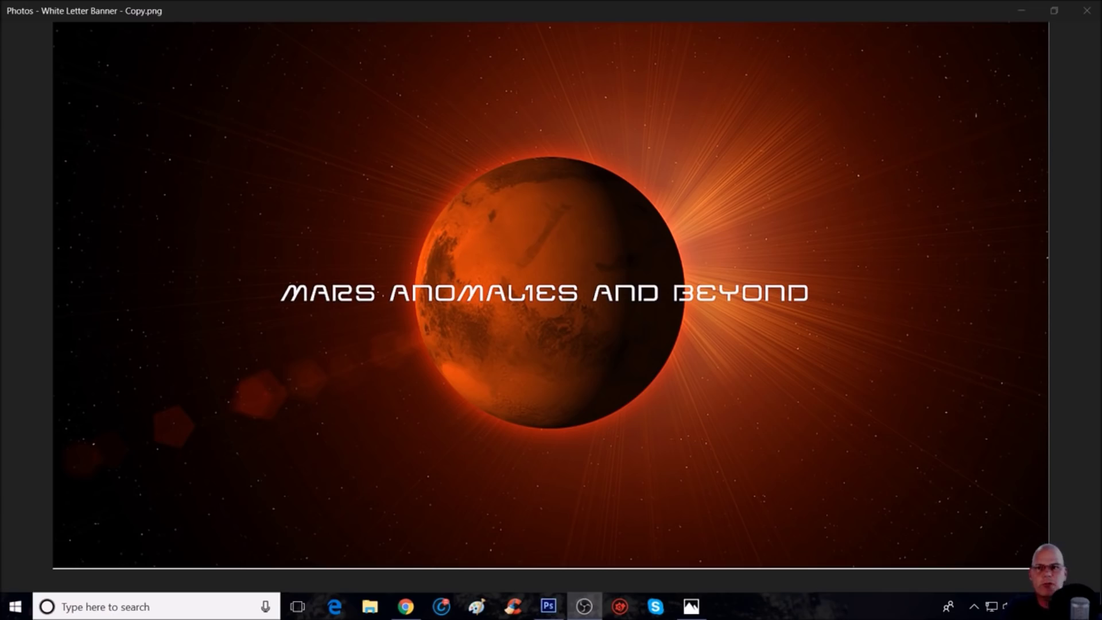
Switch from Windows Photos to Chrome showing the Apollo photo AS15-82-11178HR.jpg.
left_click(406, 606)
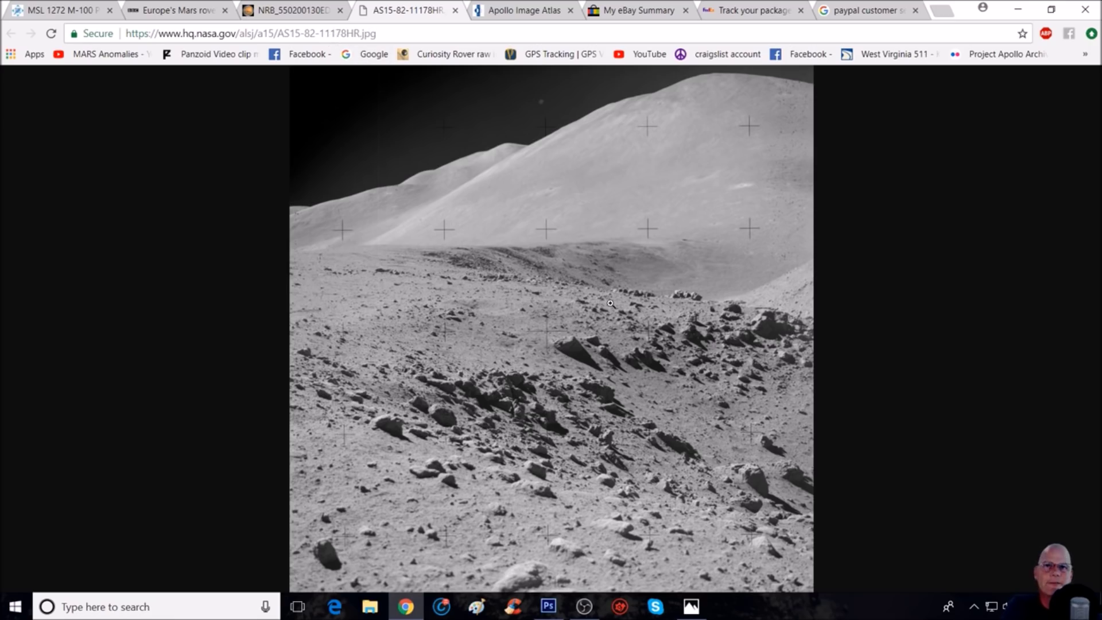
left_click(586, 249)
scroll(585, 264, "down", 3)
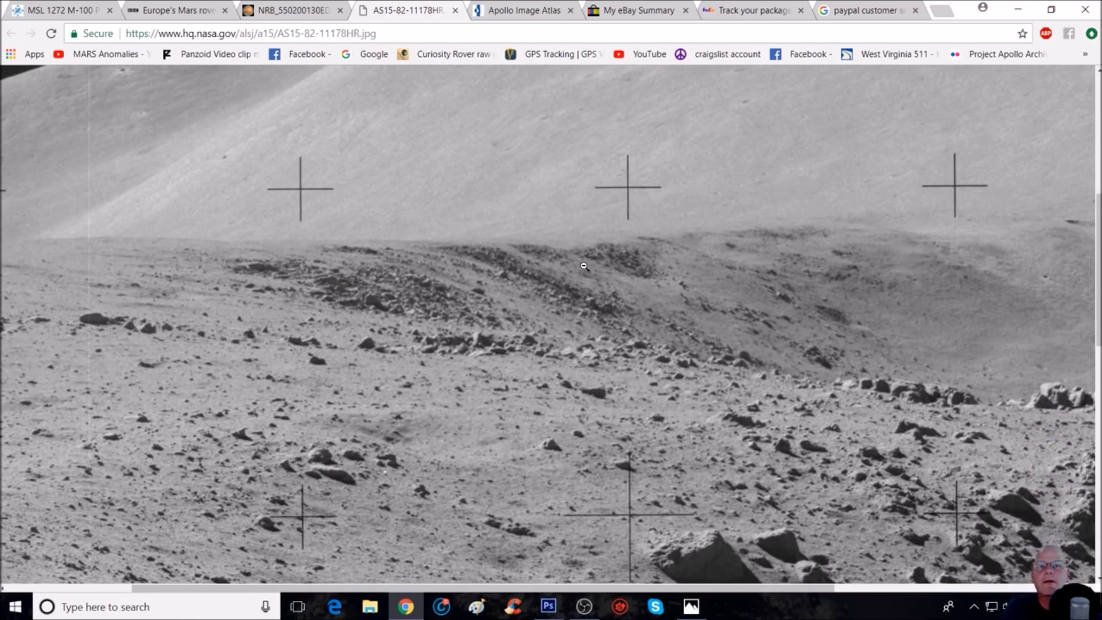
scroll(585, 266, "down", 1)
scroll(585, 266, "up", 5)
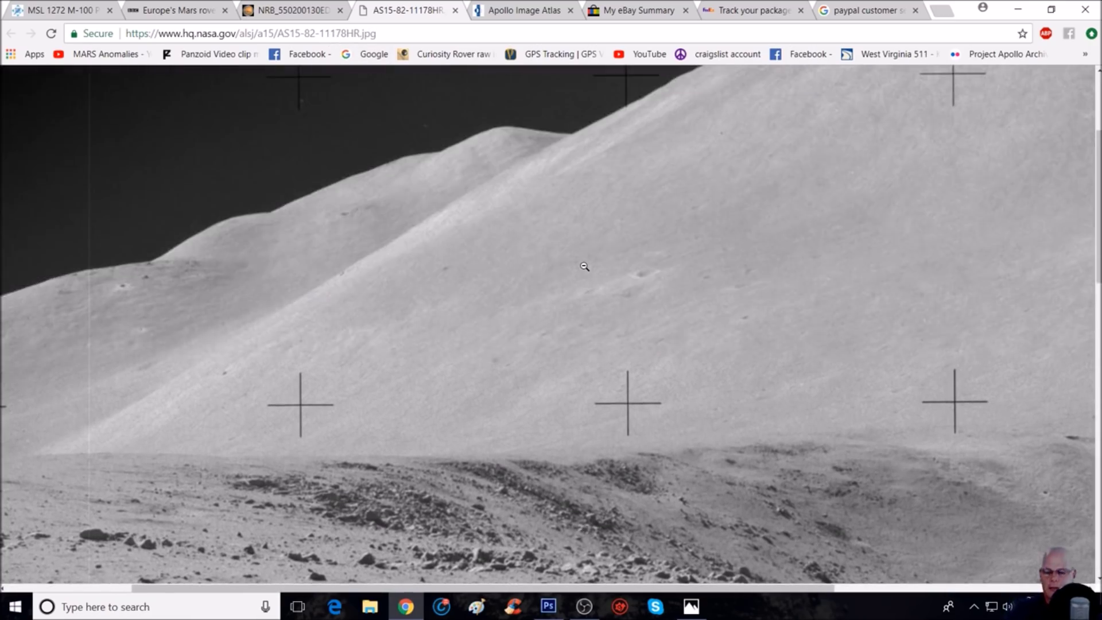
key("ctrl+minus")
left_click(585, 269)
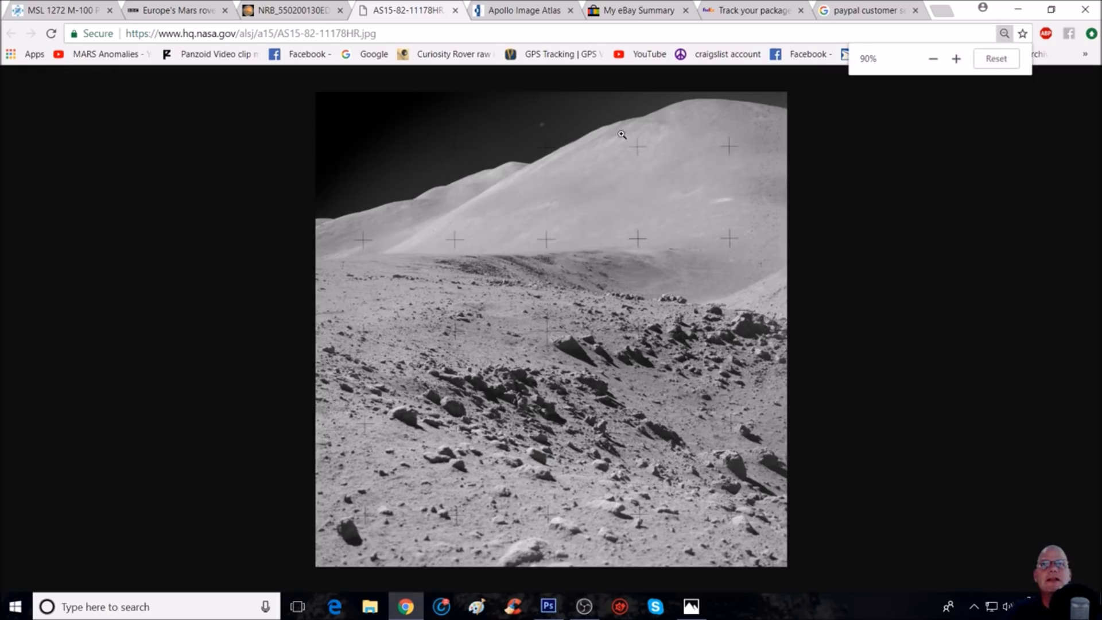
key("ctrl+plus")
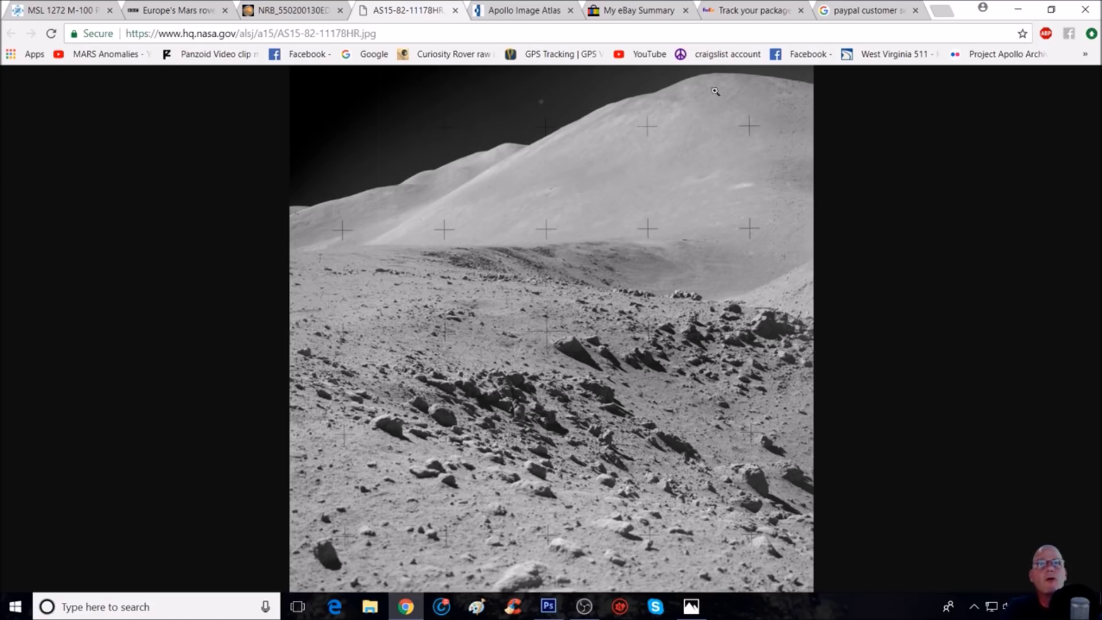
key("ctrl+plus")
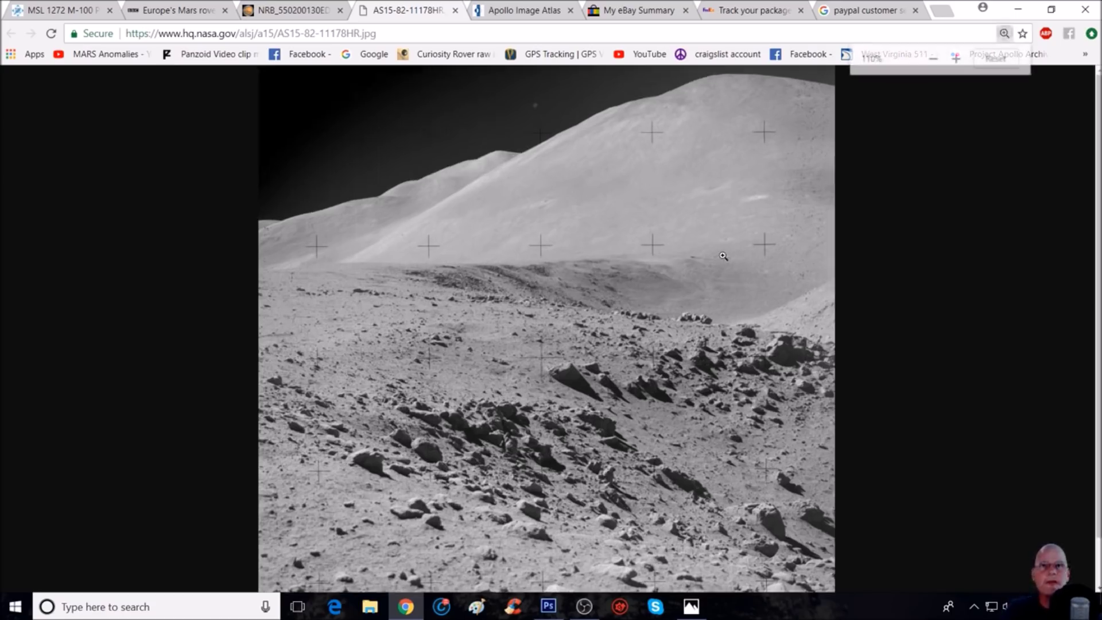
key("ctrl+minus")
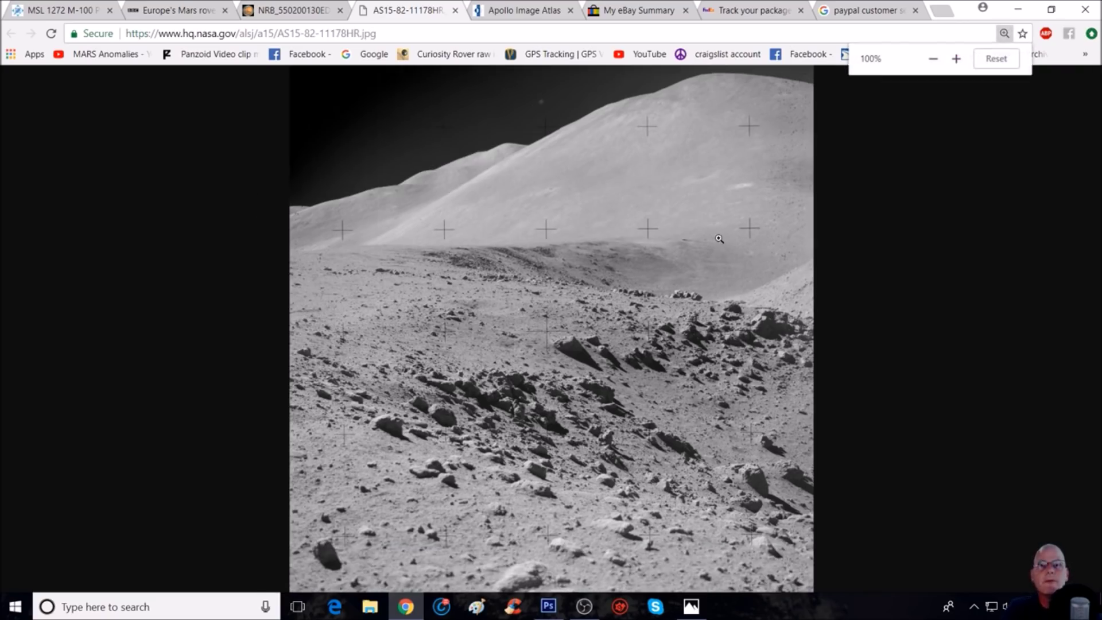
left_click(720, 240)
scroll(528, 262, "up", 5)
scroll(670, 351, "down", 5)
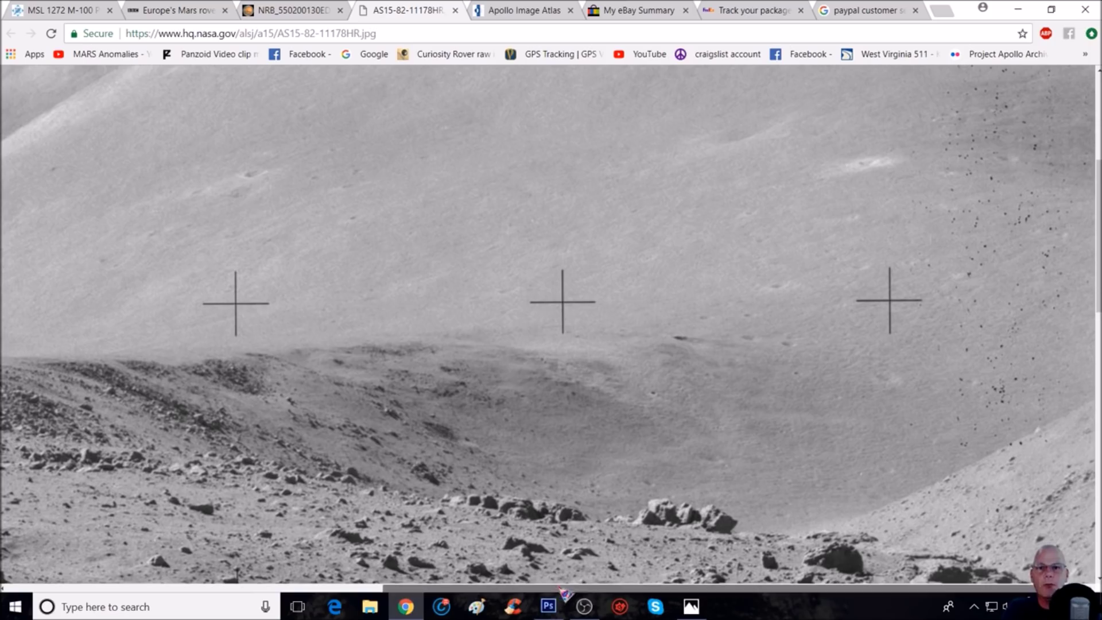
scroll(622, 373, "down", 3)
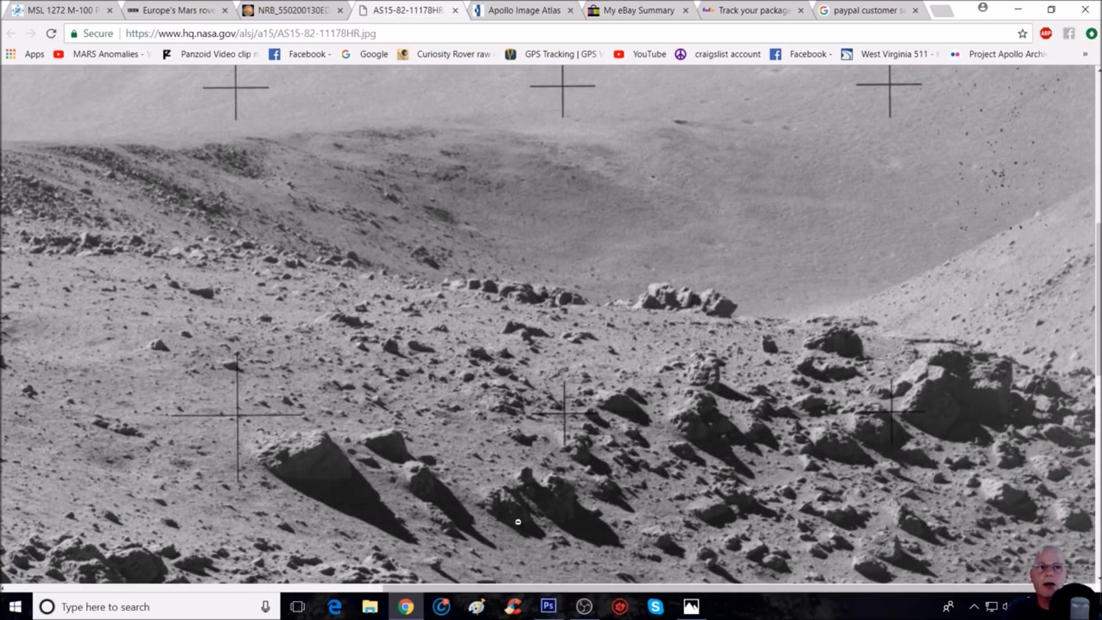
scroll(121, 323, "left", 10)
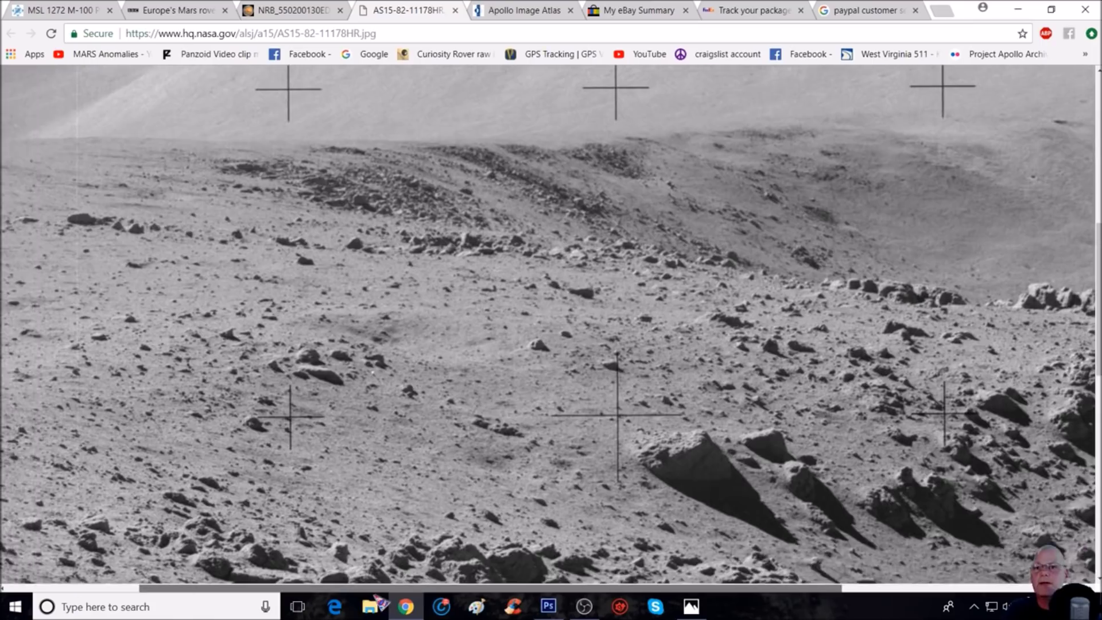
scroll(120, 323, "up", 5)
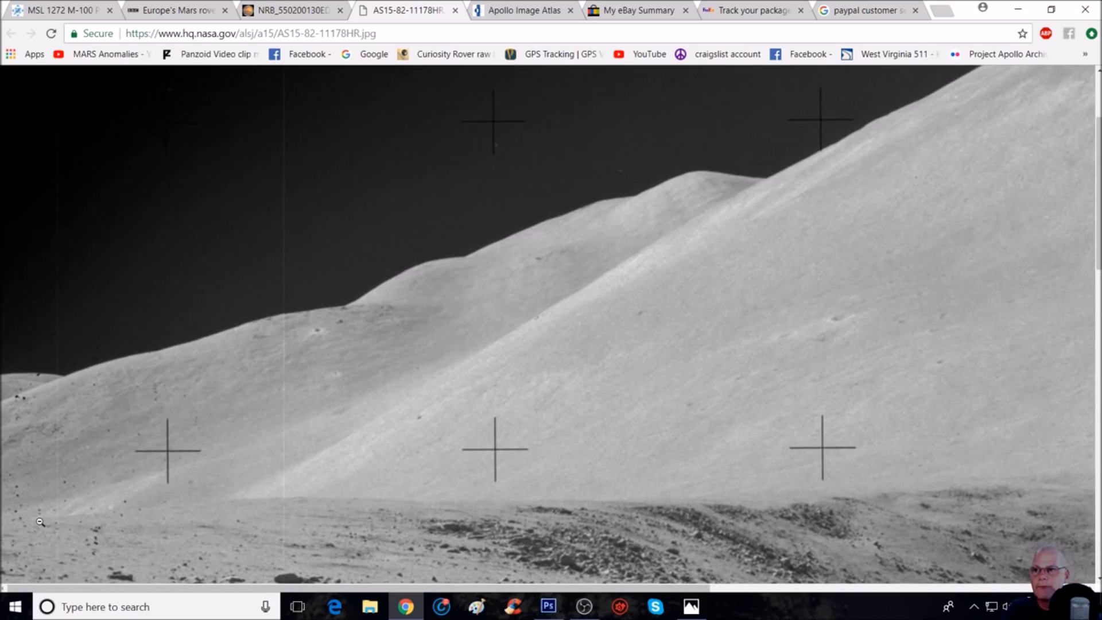
scroll(465, 448, "down", 3)
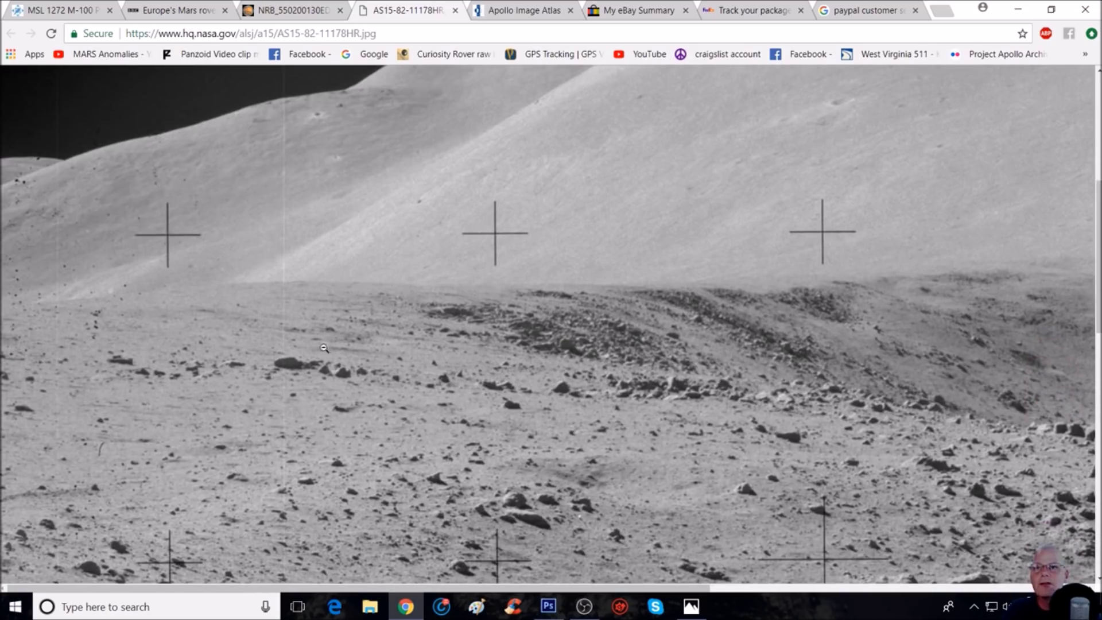
scroll(327, 371, "up", 2)
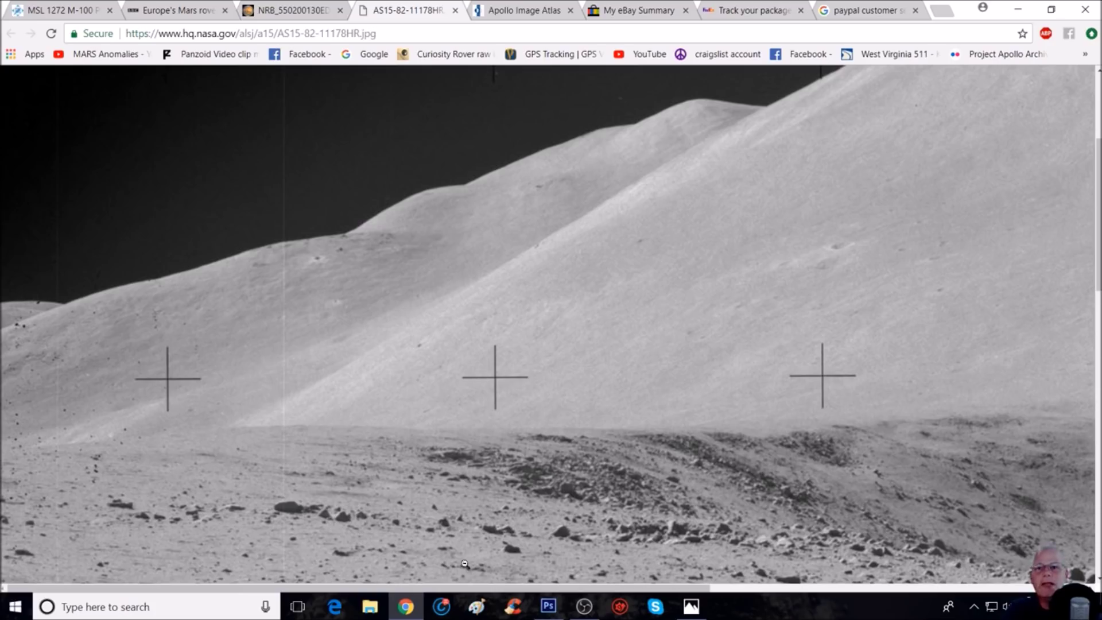
left_click(548, 463)
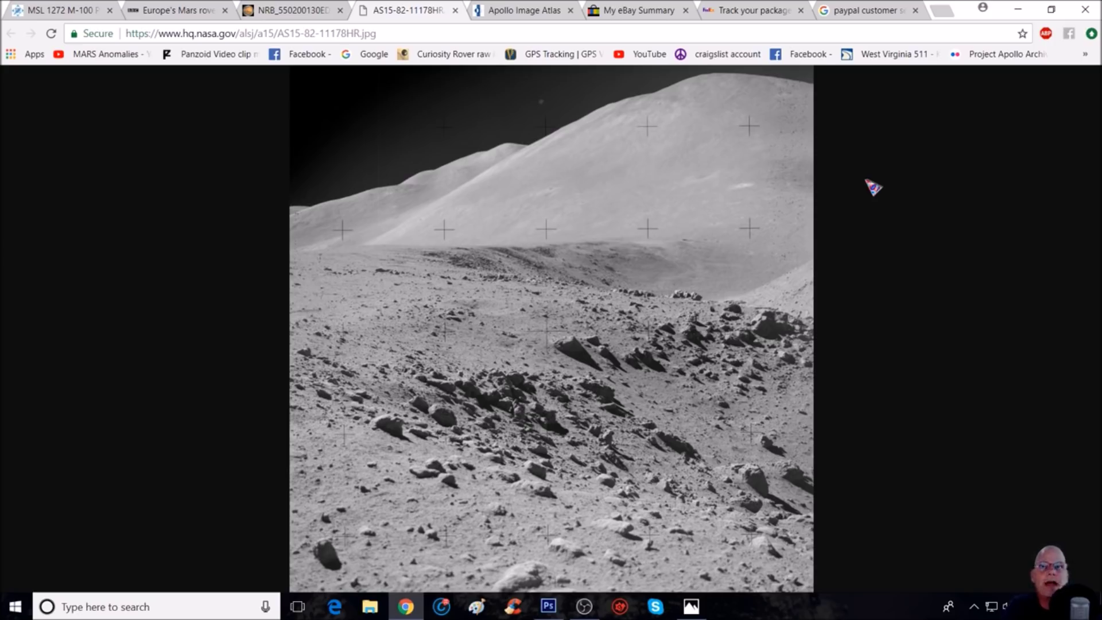
key("ctrl+plus")
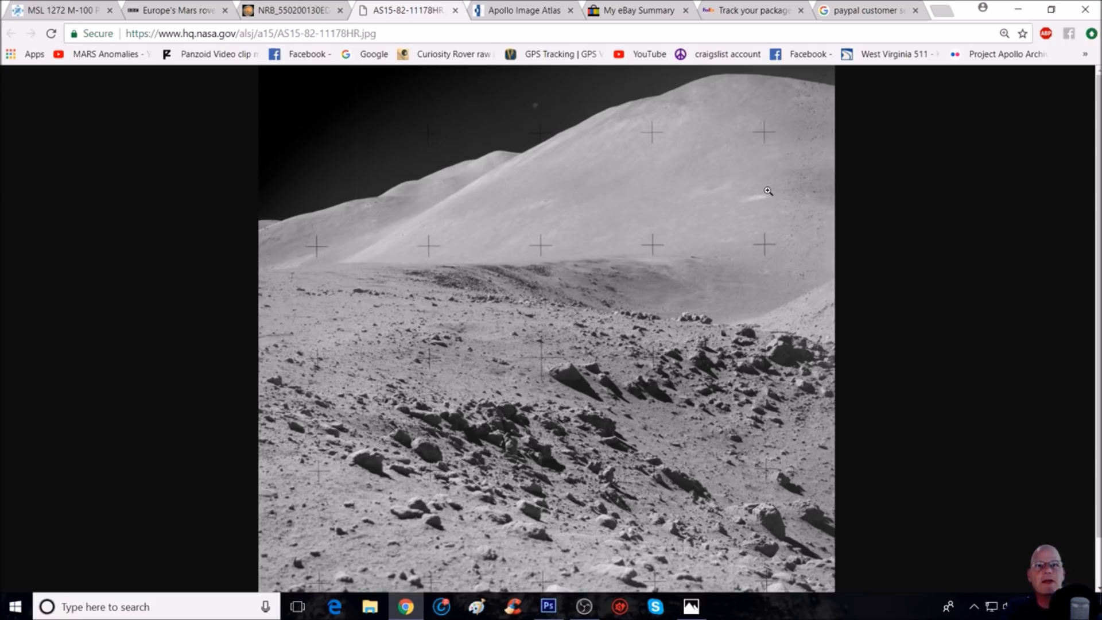
left_click(313, 259)
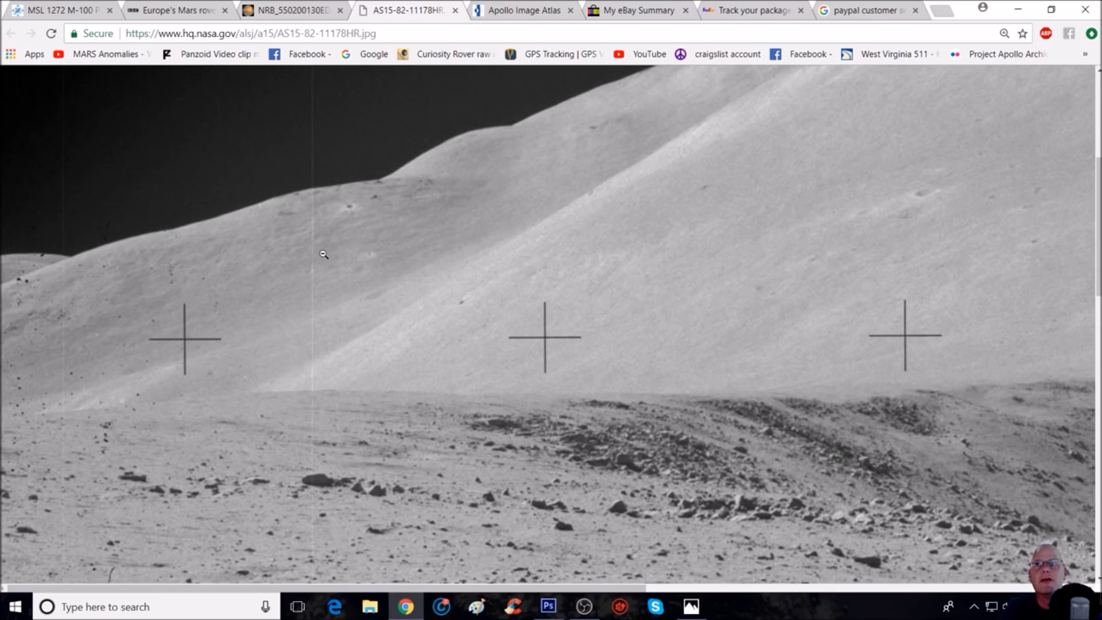
scroll(457, 238, "down", 3)
left_click(468, 225)
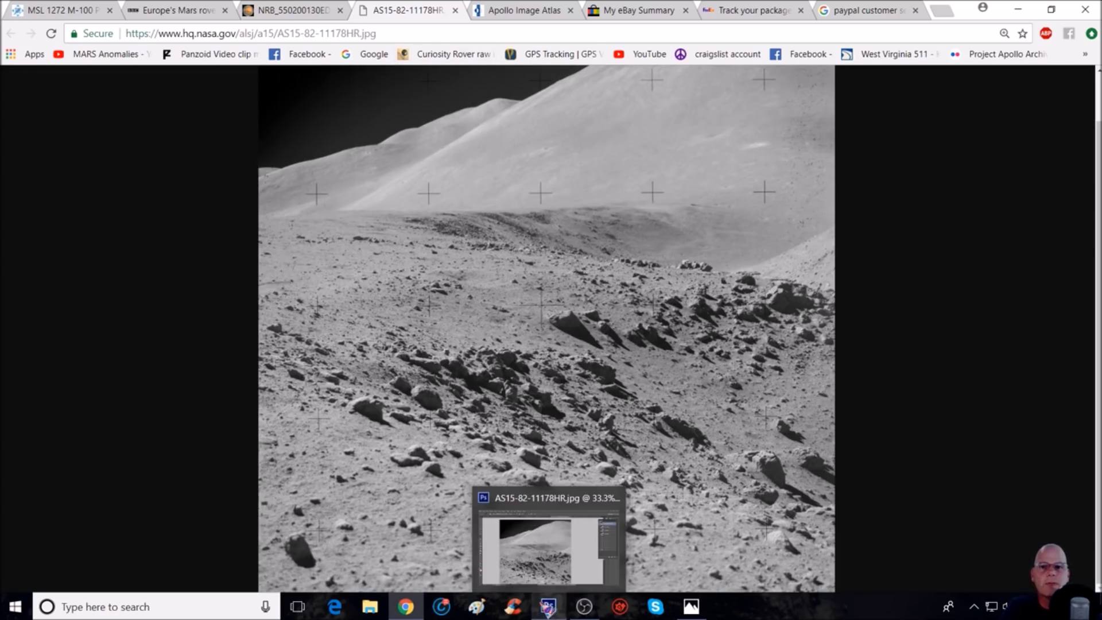
Switch to the enhanced moon image document in Photoshop and zoom to 200% on the hillside.
left_click(548, 607)
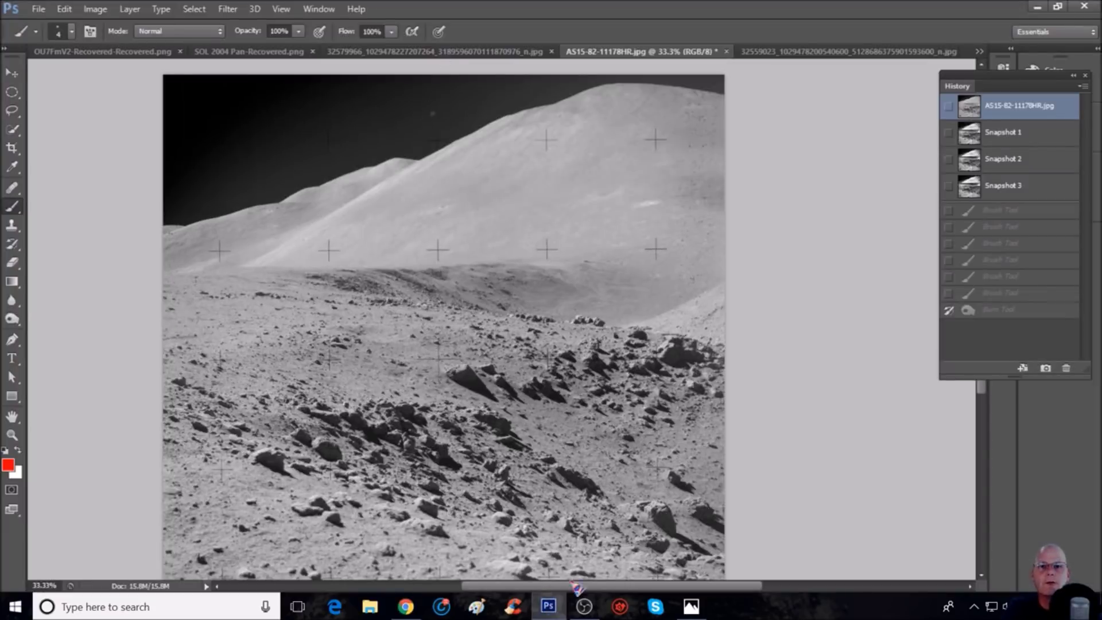
scroll(439, 229, "left", 3)
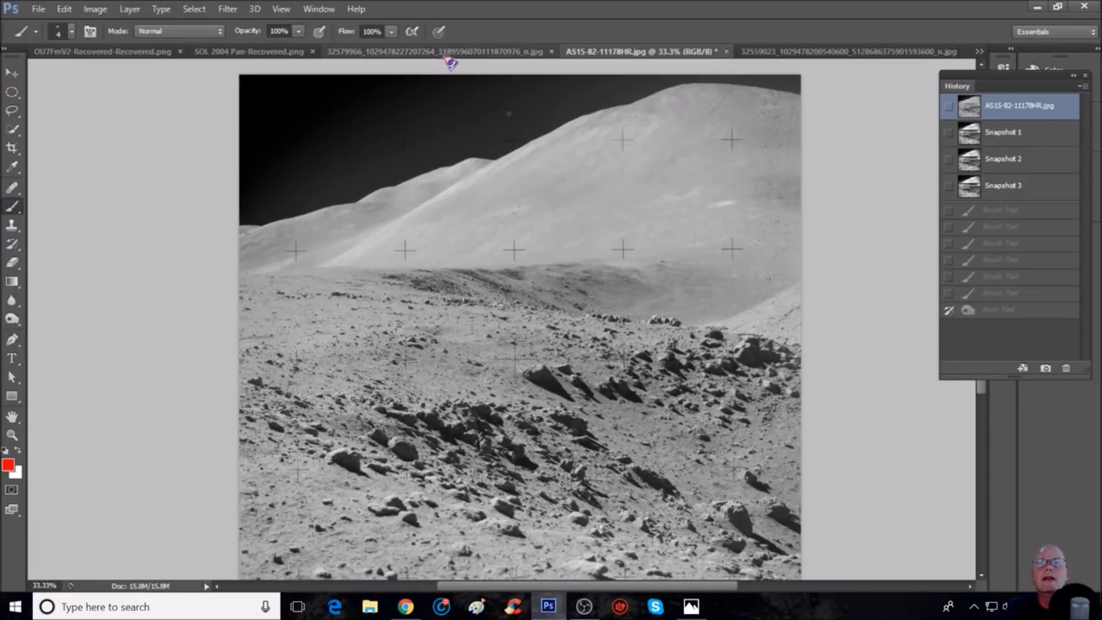
left_click(436, 52)
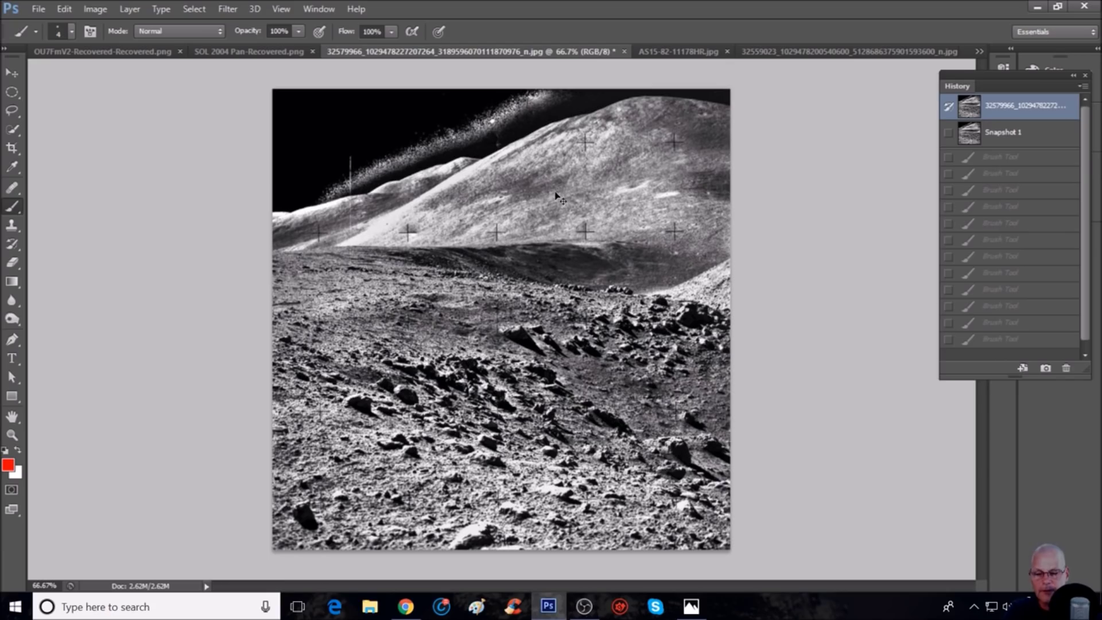
key("ctrl+plus")
scroll(488, 213, "up", 2)
scroll(488, 213, "up", 1)
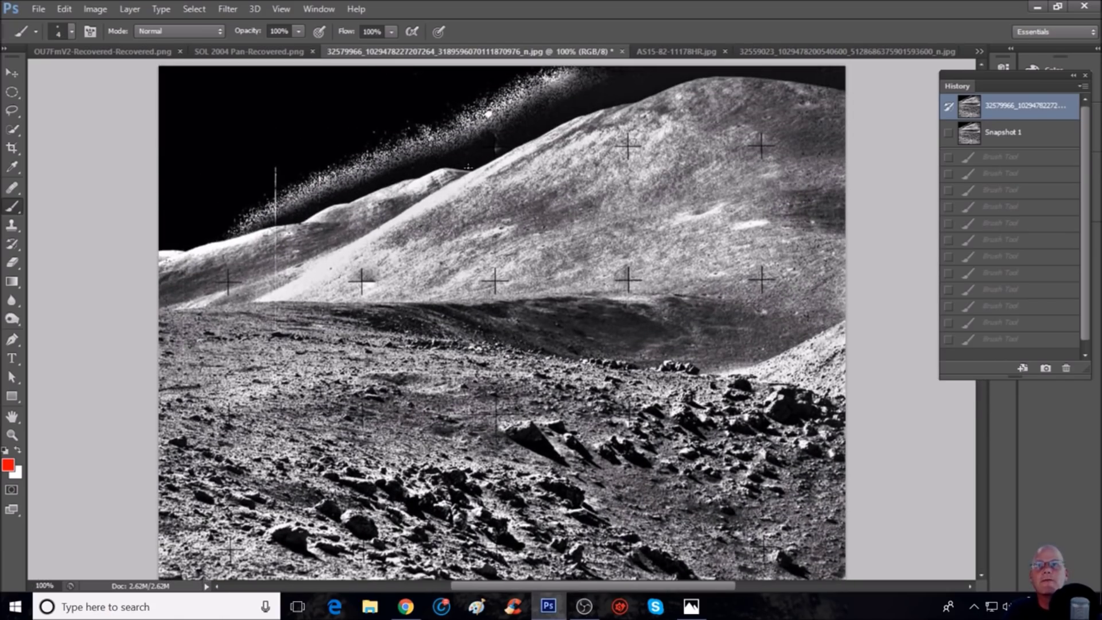
scroll(243, 304, "up", 1)
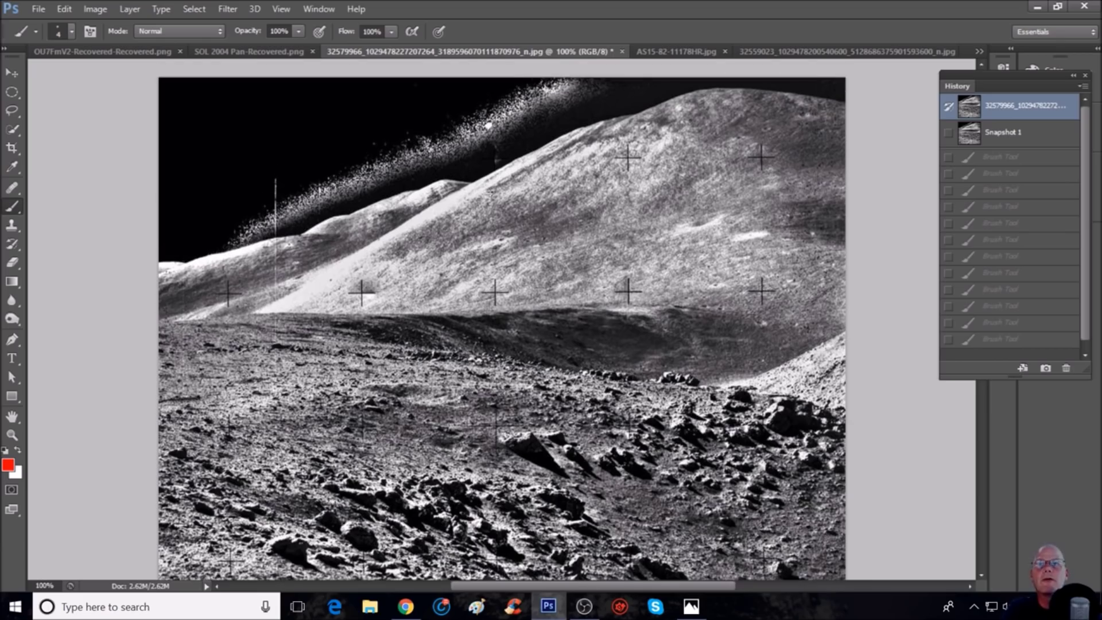
scroll(494, 177, "up", 3)
key("ctrl+plus")
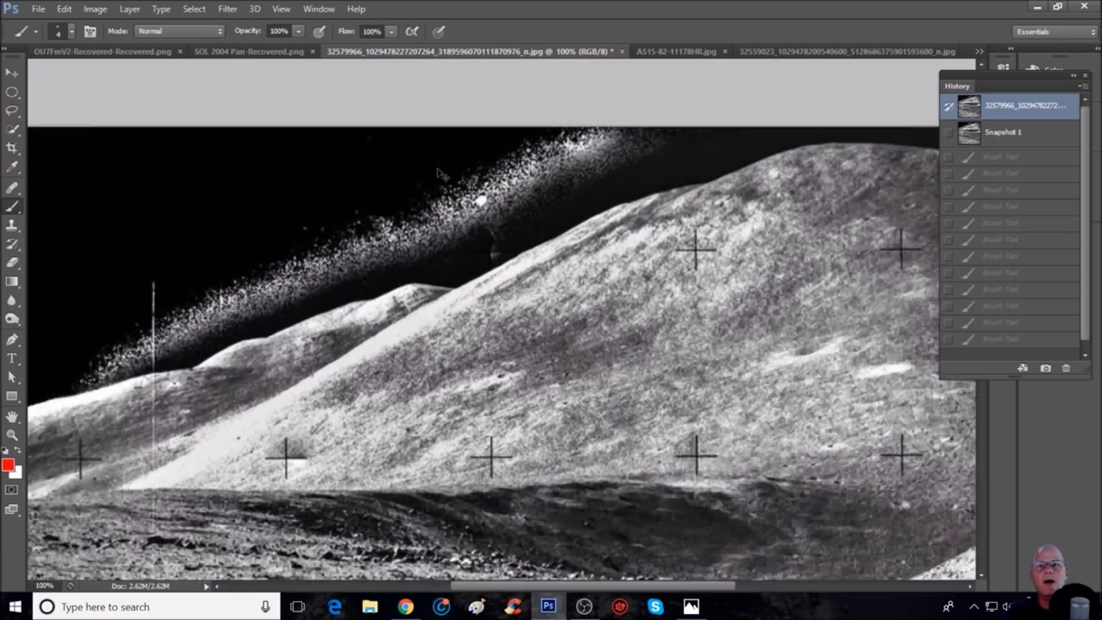
key("ctrl+plus")
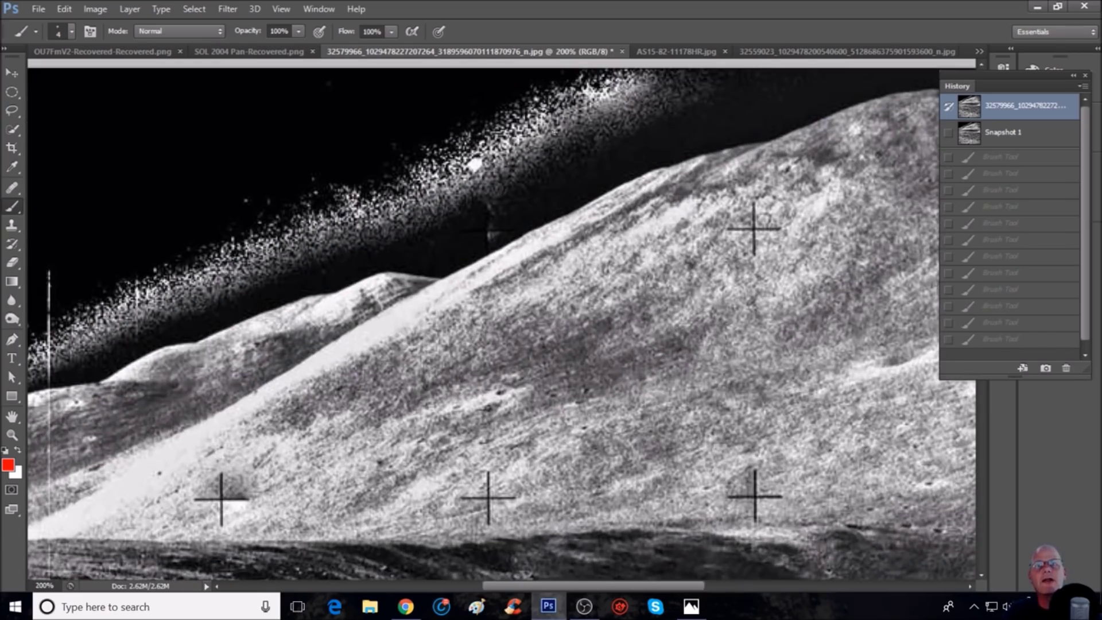
Compare the original unenhanced state with Snapshot 1, finishing on the enhanced snapshot.
left_click(1015, 140)
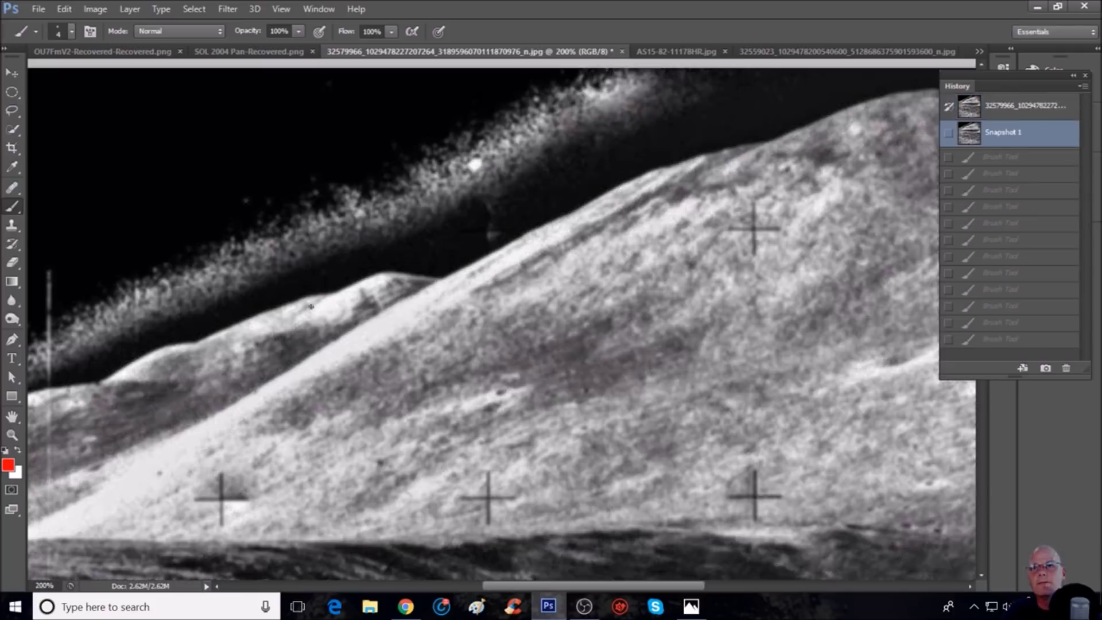
scroll(411, 293, "down", 1)
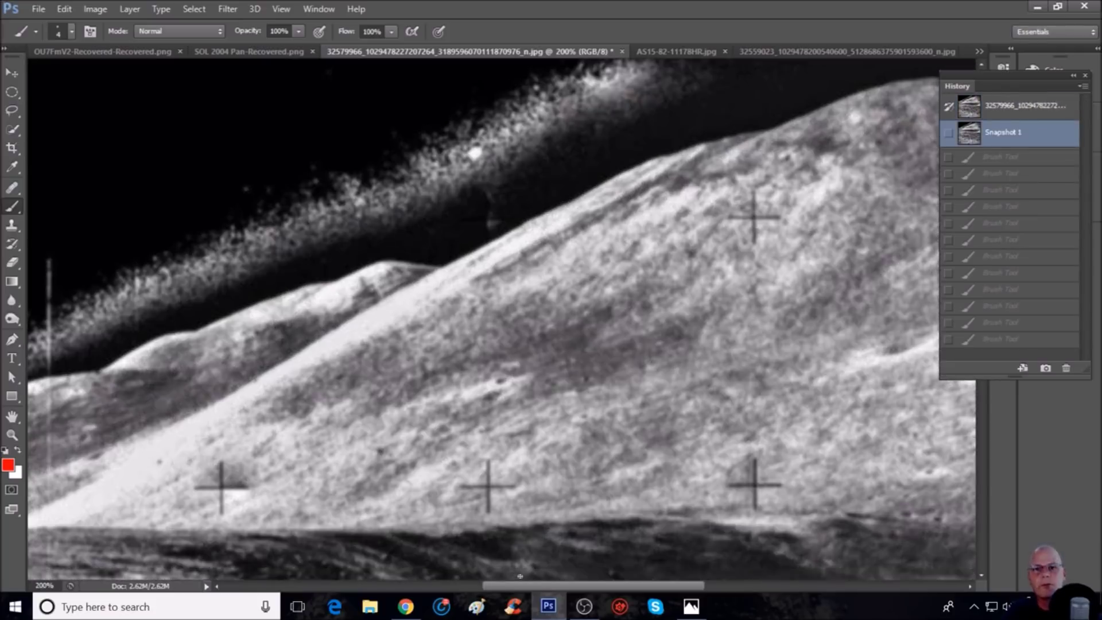
left_click_drag(541, 586, 477, 586)
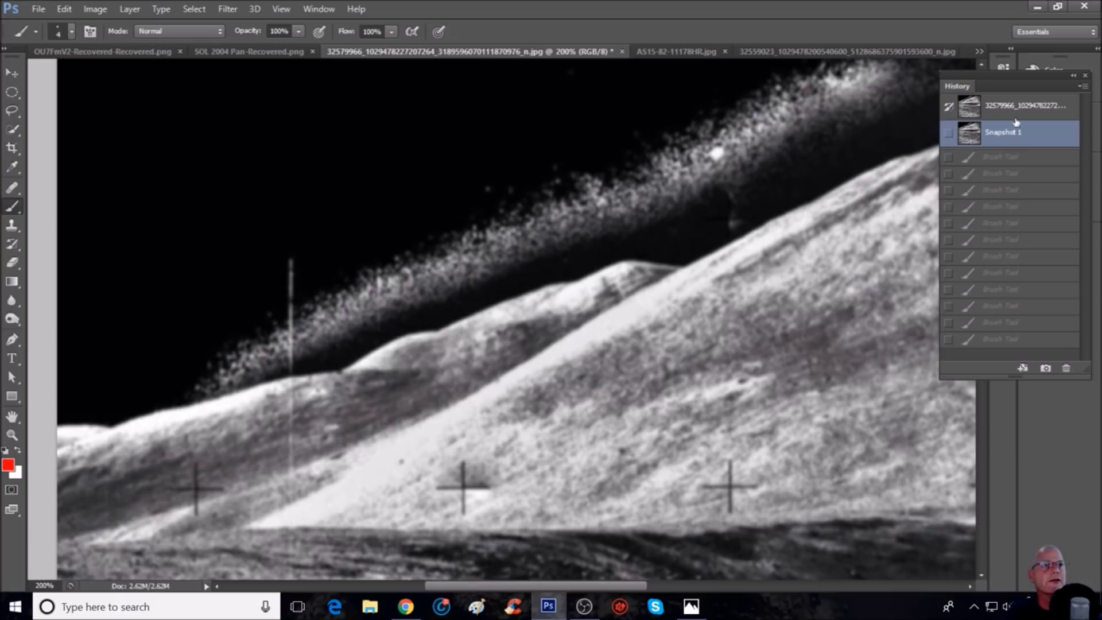
left_click(1019, 108)
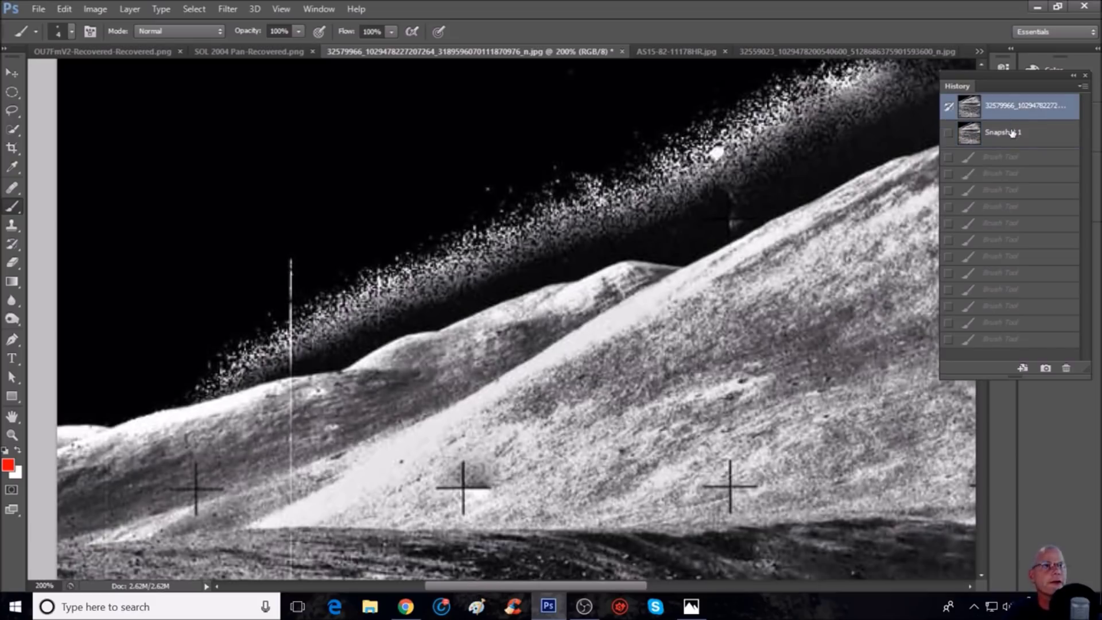
left_click(1012, 133)
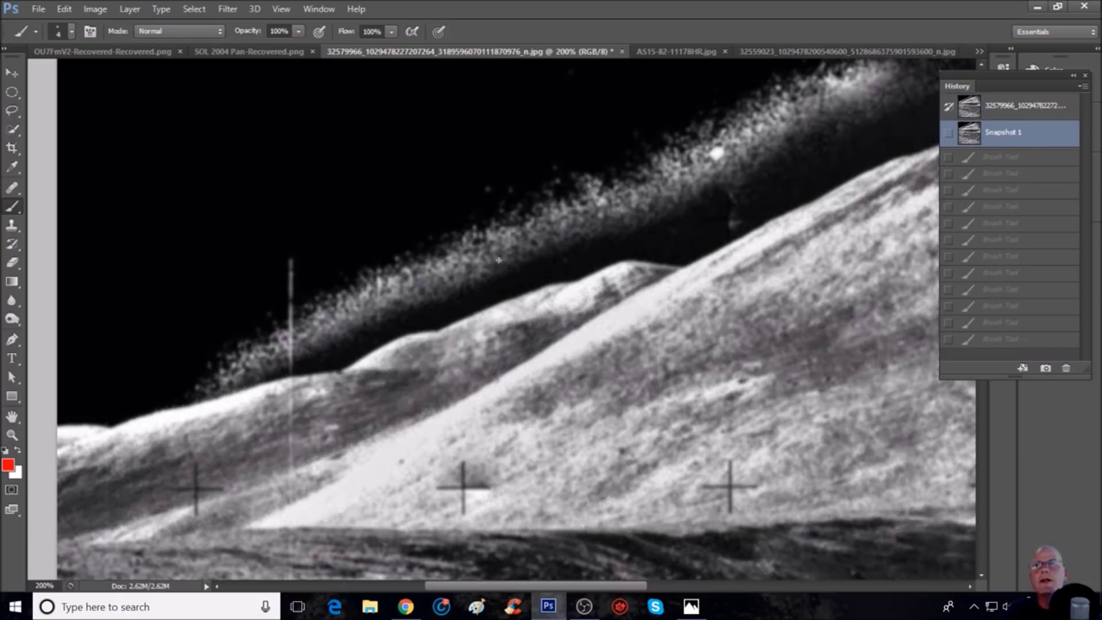
Circle the larger and smaller hill crests in red with the Brush Tool.
mouse_move(615, 247)
left_mouse_down()
mouse_move(563, 255)
mouse_move(508, 282)
mouse_move(496, 338)
mouse_move(518, 358)
mouse_move(612, 368)
mouse_move(656, 340)
mouse_move(685, 282)
mouse_move(652, 243)
mouse_move(602, 251)
left_mouse_up()
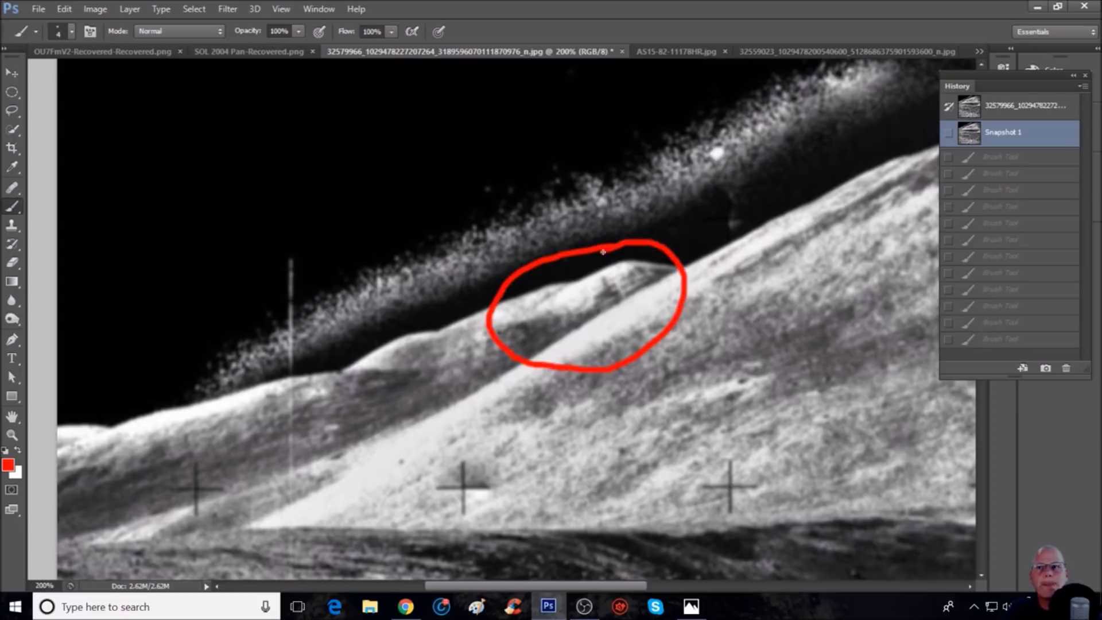
scroll(382, 353, "down", 2)
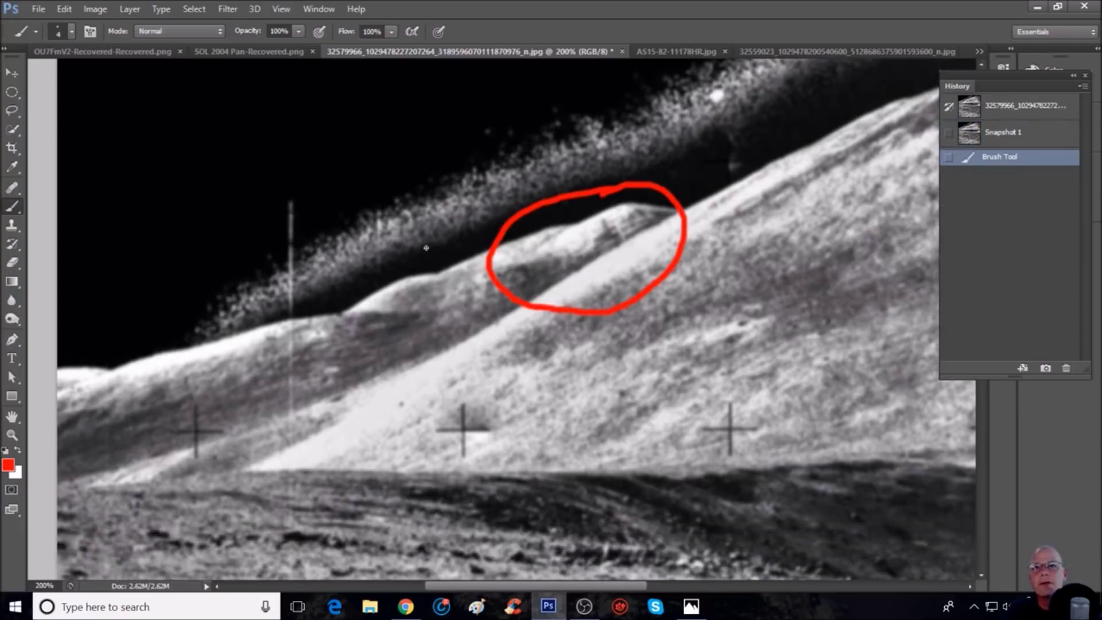
mouse_move(426, 248)
left_mouse_down()
mouse_move(346, 293)
mouse_move(343, 331)
mouse_move(418, 325)
mouse_move(466, 277)
mouse_move(413, 248)
mouse_move(388, 252)
left_mouse_up()
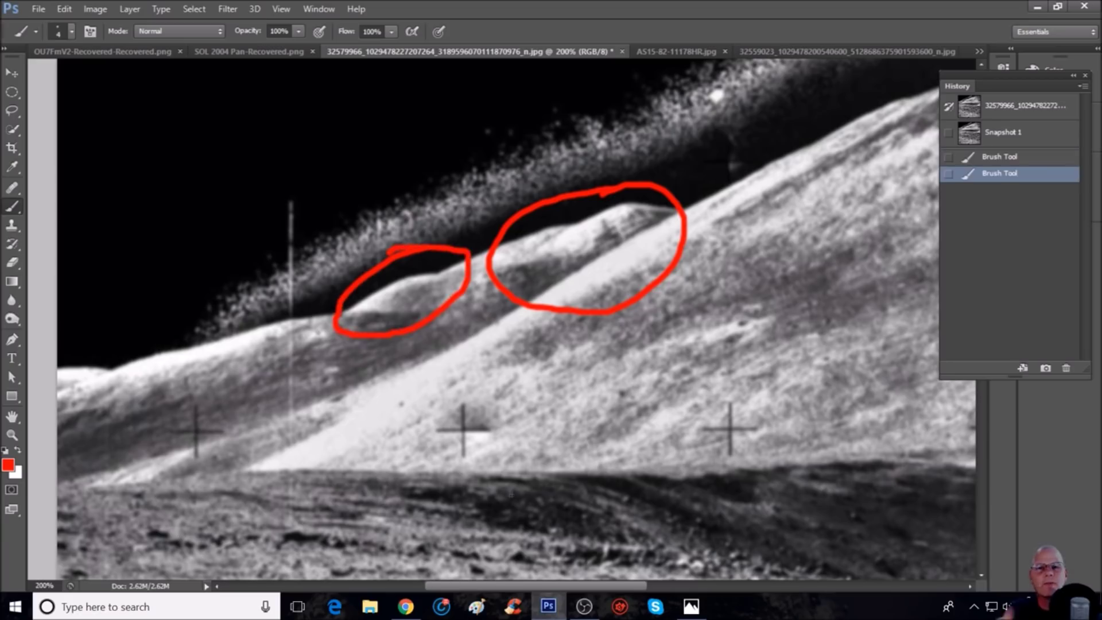
left_click_drag(492, 584, 530, 585)
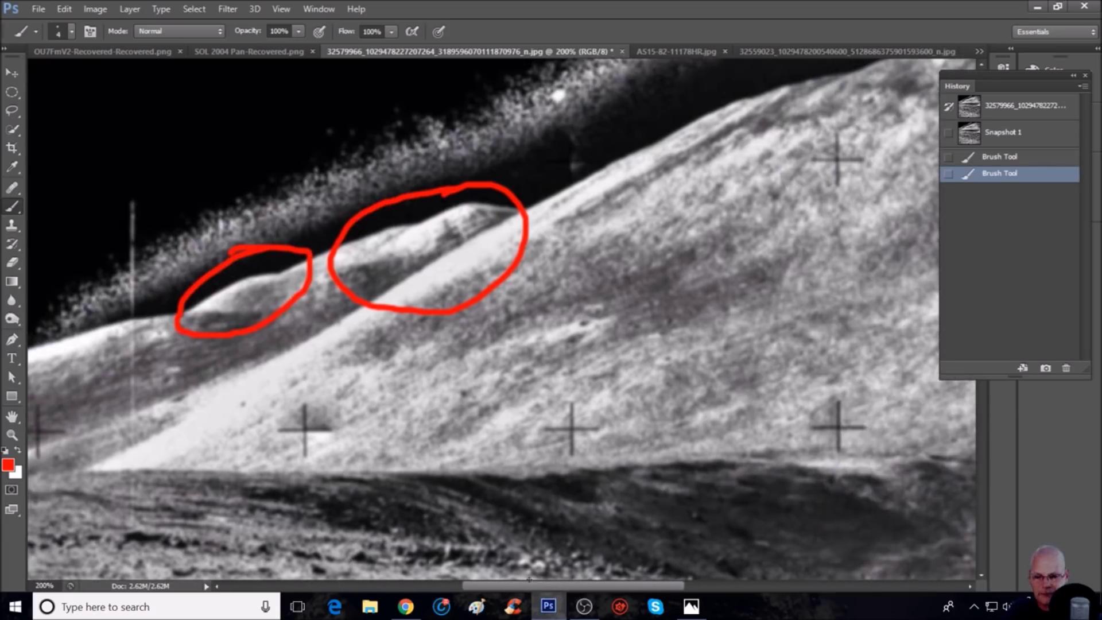
key("ctrl+minus")
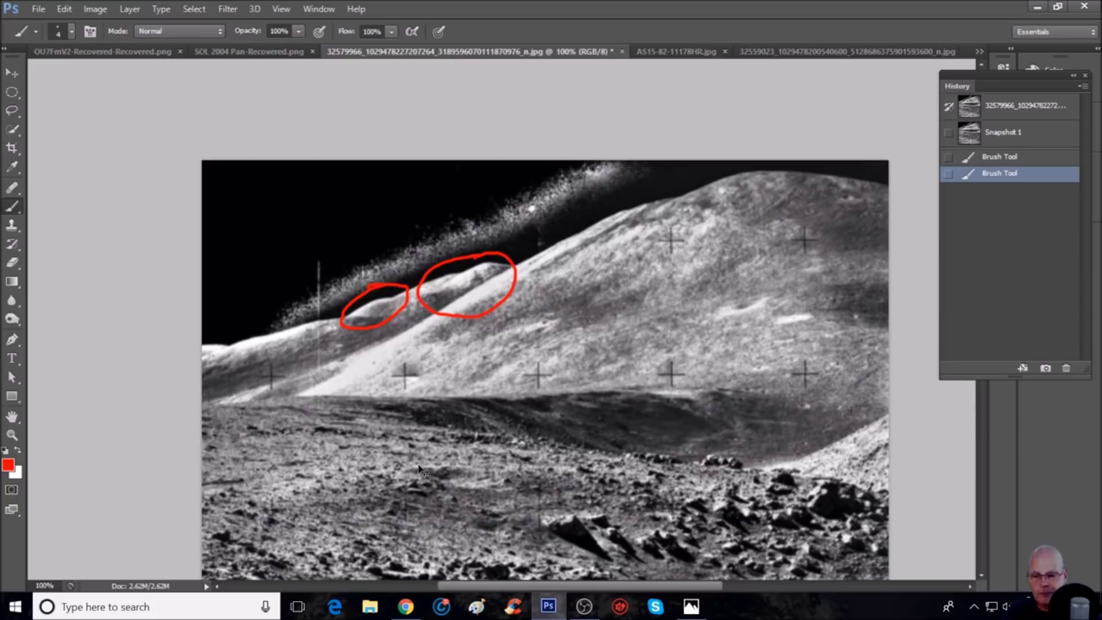
key("ctrl+plus")
scroll(296, 493, "down", 1)
Circle the foreground band and mark its streaks in red, then revert to Snapshot 1.
mouse_move(128, 419)
left_mouse_down()
mouse_move(97, 464)
mouse_move(185, 524)
mouse_move(363, 545)
mouse_move(474, 545)
mouse_move(526, 528)
mouse_move(514, 489)
mouse_move(397, 442)
mouse_move(167, 408)
mouse_move(125, 411)
left_mouse_up()
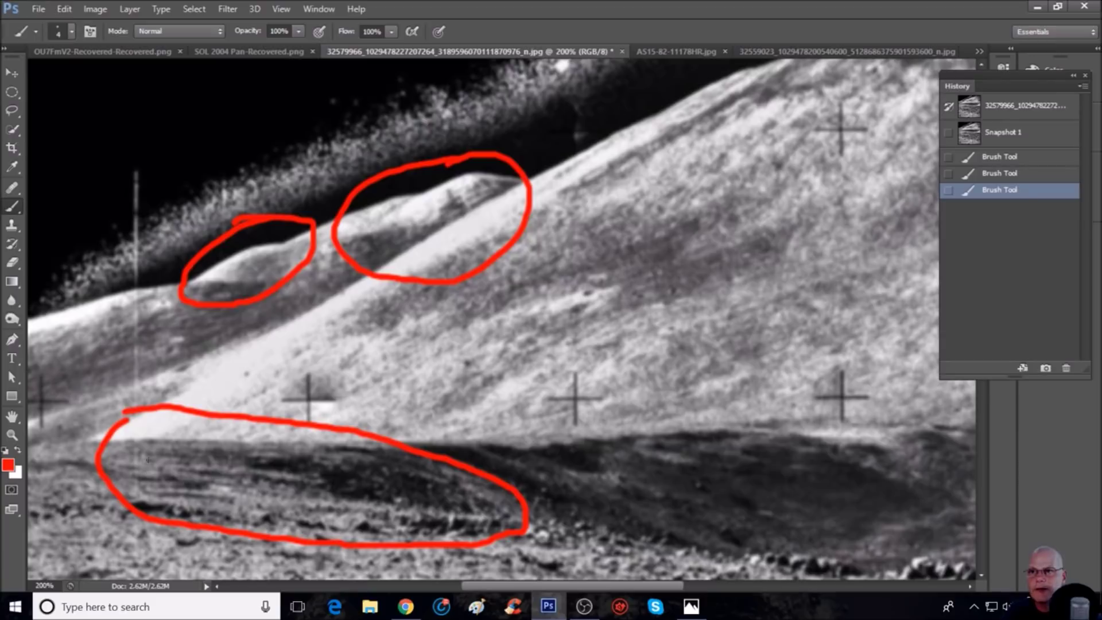
mouse_move(148, 460)
left_mouse_down()
mouse_move(239, 458)
mouse_move(278, 479)
left_mouse_up()
left_click_drag(165, 487, 262, 499)
left_click_drag(171, 503, 195, 503)
left_click_drag(207, 488, 305, 503)
left_click_drag(172, 505, 339, 528)
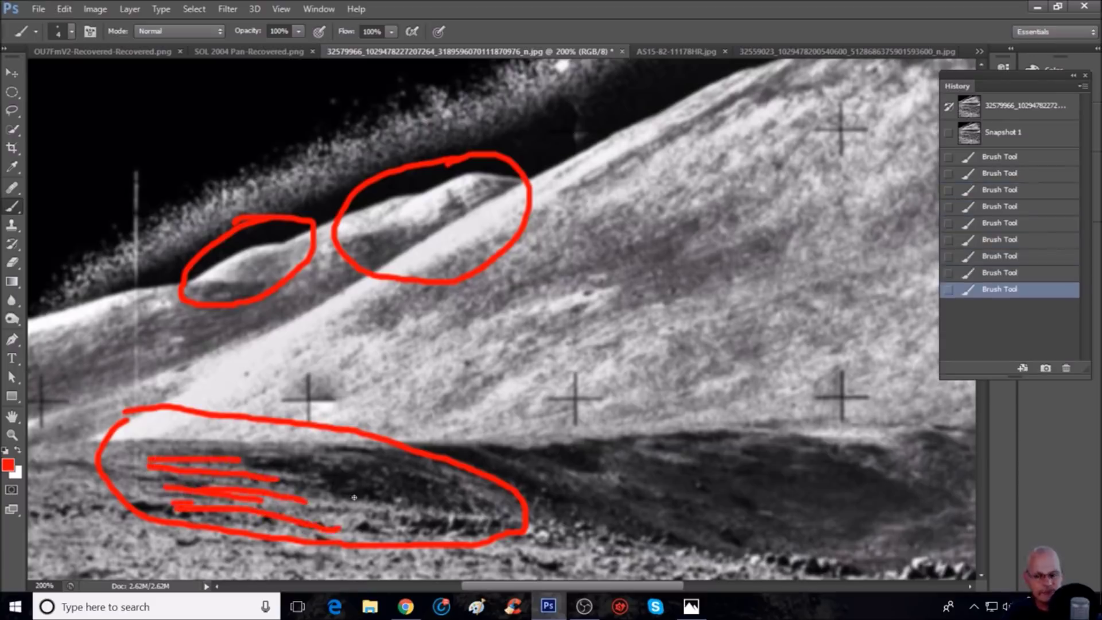
key("ctrl+minus")
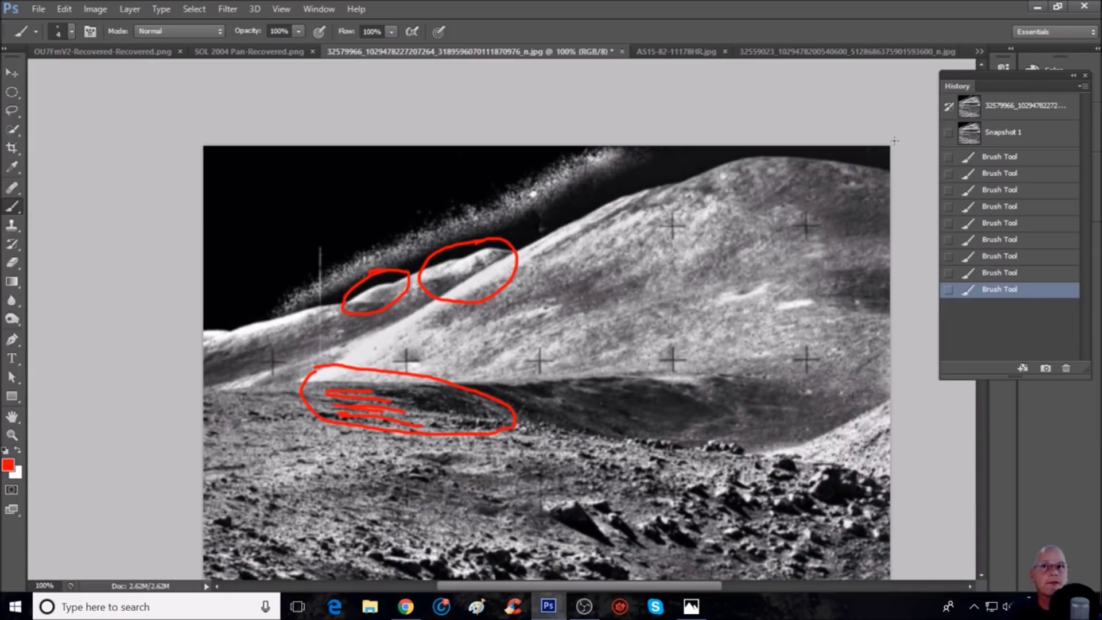
left_click(1000, 134)
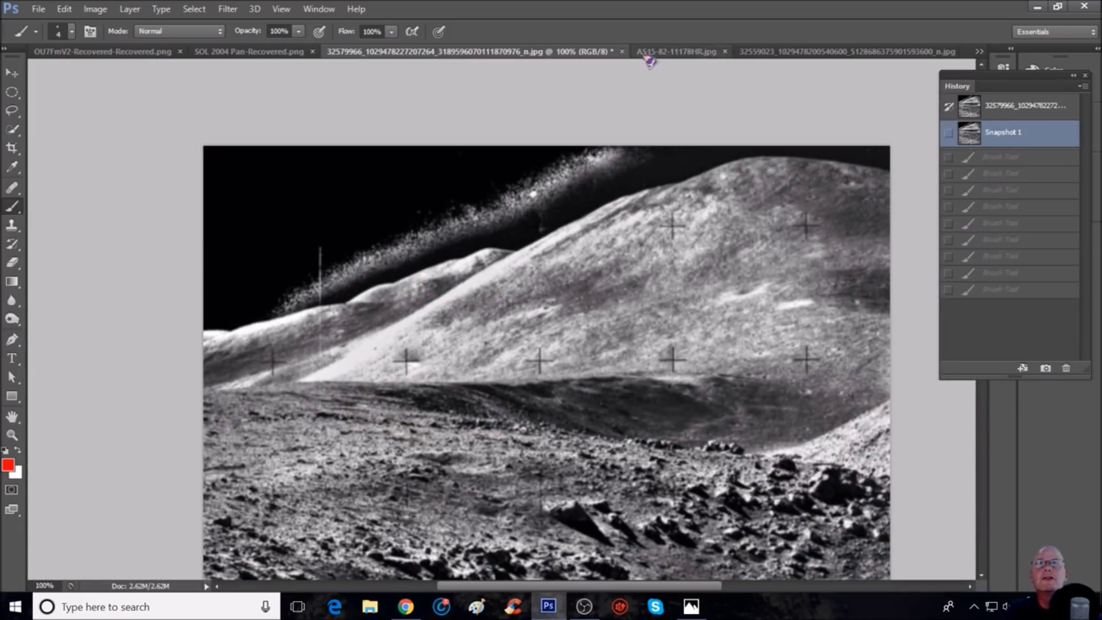
On the AS15-82-11178 Taff image at 200% zoom, circle the small hill crest in red.
left_click(795, 57)
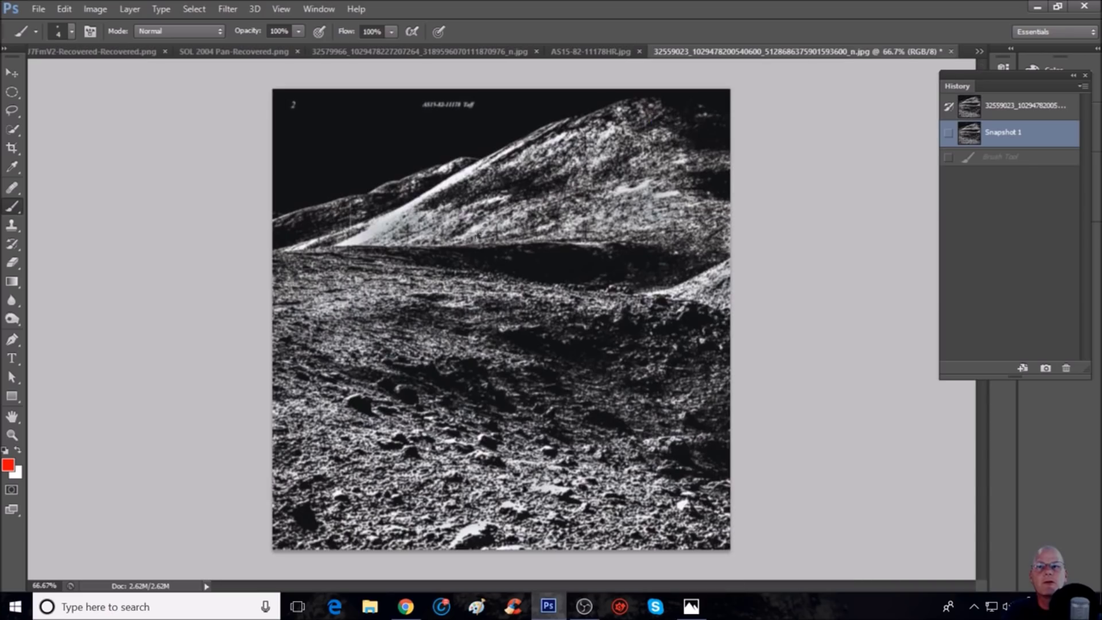
key("ctrl+plus")
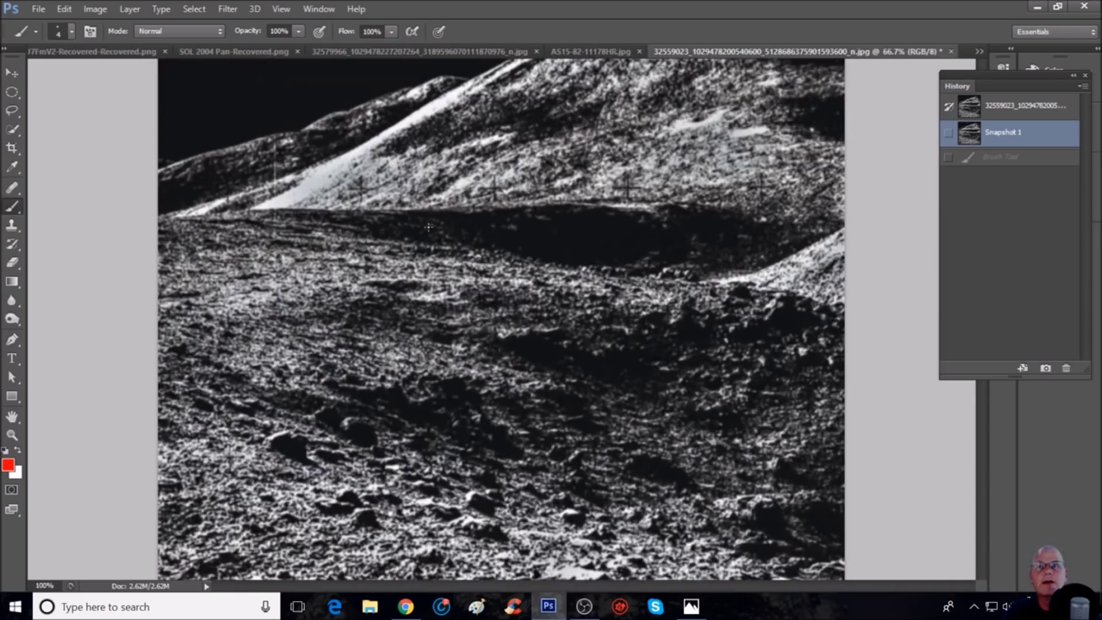
scroll(410, 268, "up", 5)
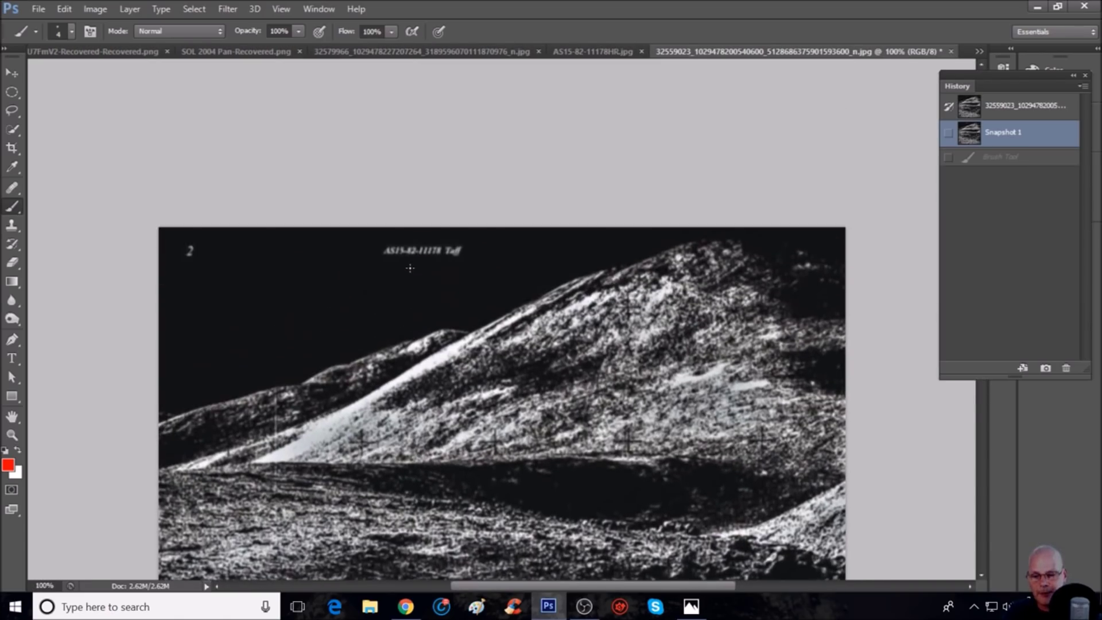
key("ctrl+plus")
mouse_move(360, 308)
left_mouse_down()
mouse_move(307, 327)
mouse_move(267, 362)
mouse_move(264, 414)
mouse_move(284, 427)
mouse_move(420, 412)
mouse_move(455, 380)
mouse_move(437, 323)
mouse_move(347, 309)
left_mouse_up()
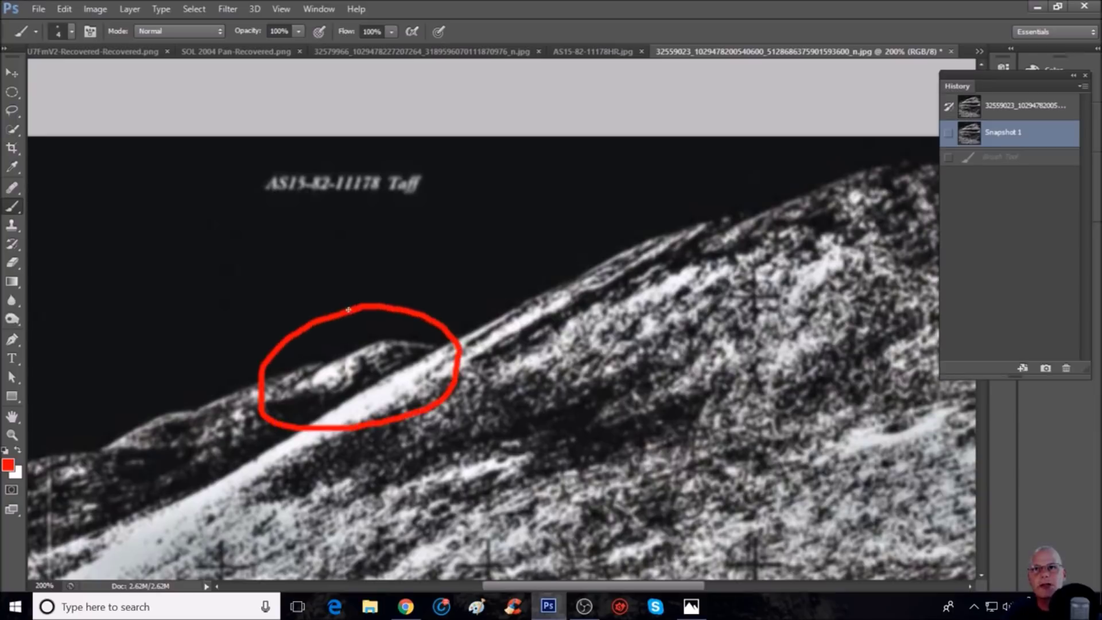
Circle the dark lower band in red, then return to the first moon photo.
left_click_drag(504, 587, 485, 587)
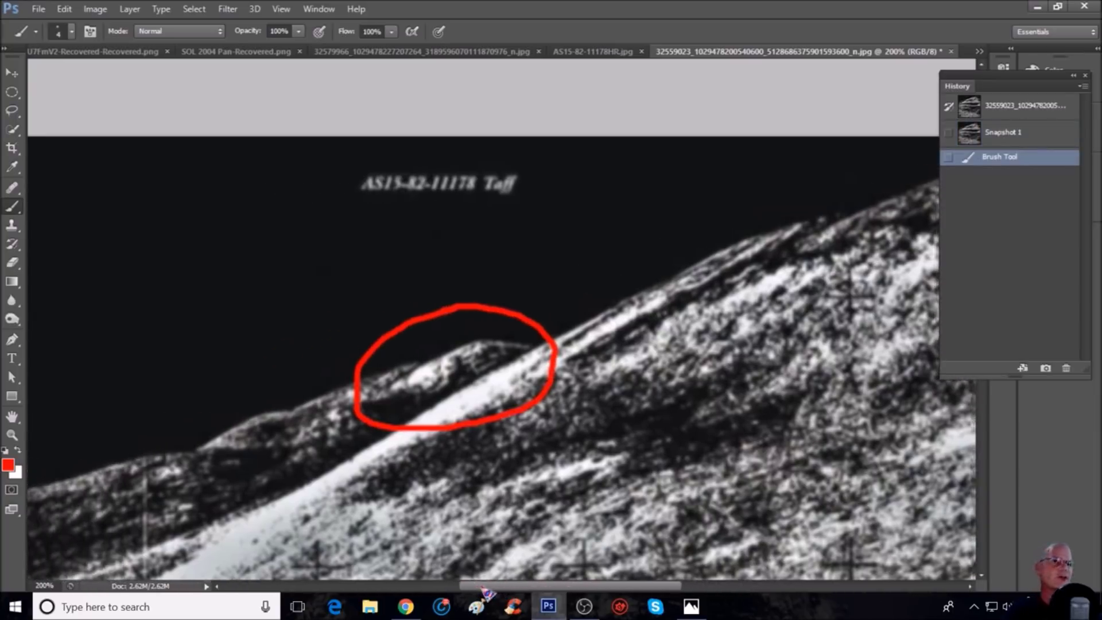
scroll(504, 341, "down", 3)
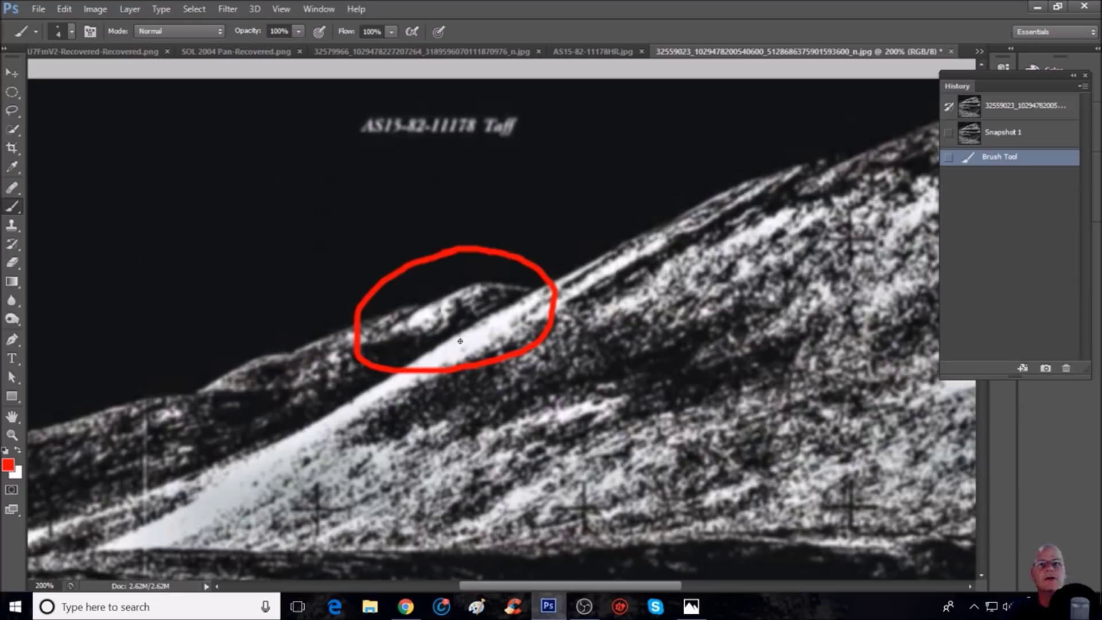
scroll(460, 341, "down", 2)
scroll(276, 445, "down", 5)
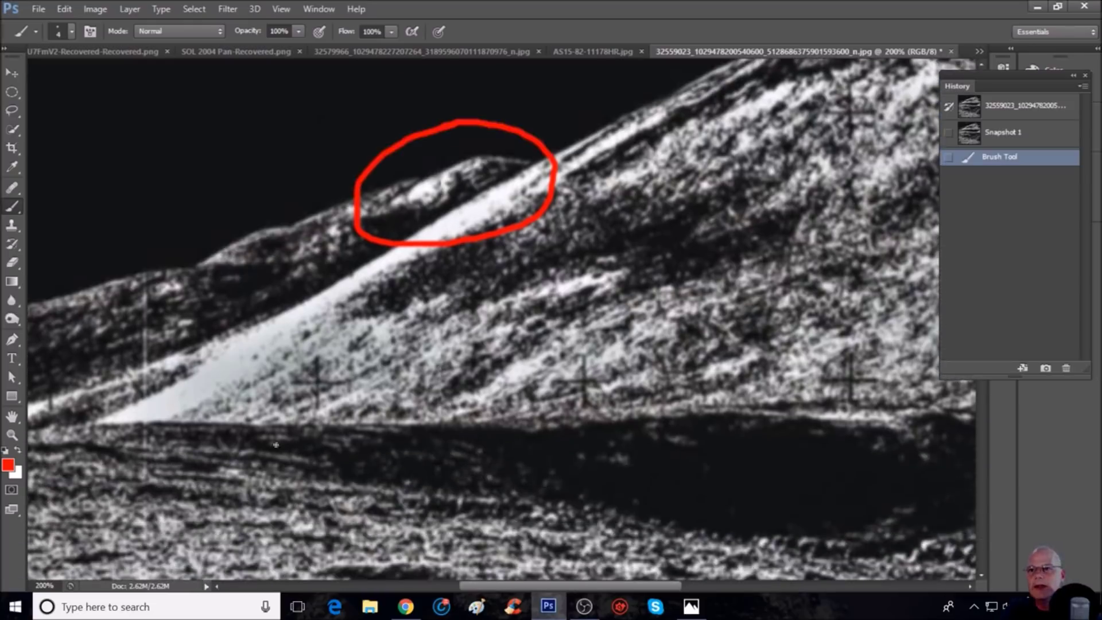
mouse_move(163, 395)
left_mouse_down()
mouse_move(130, 420)
mouse_move(117, 454)
mouse_move(161, 519)
mouse_move(281, 535)
mouse_move(424, 500)
mouse_move(440, 439)
mouse_move(315, 407)
mouse_move(150, 397)
left_mouse_up()
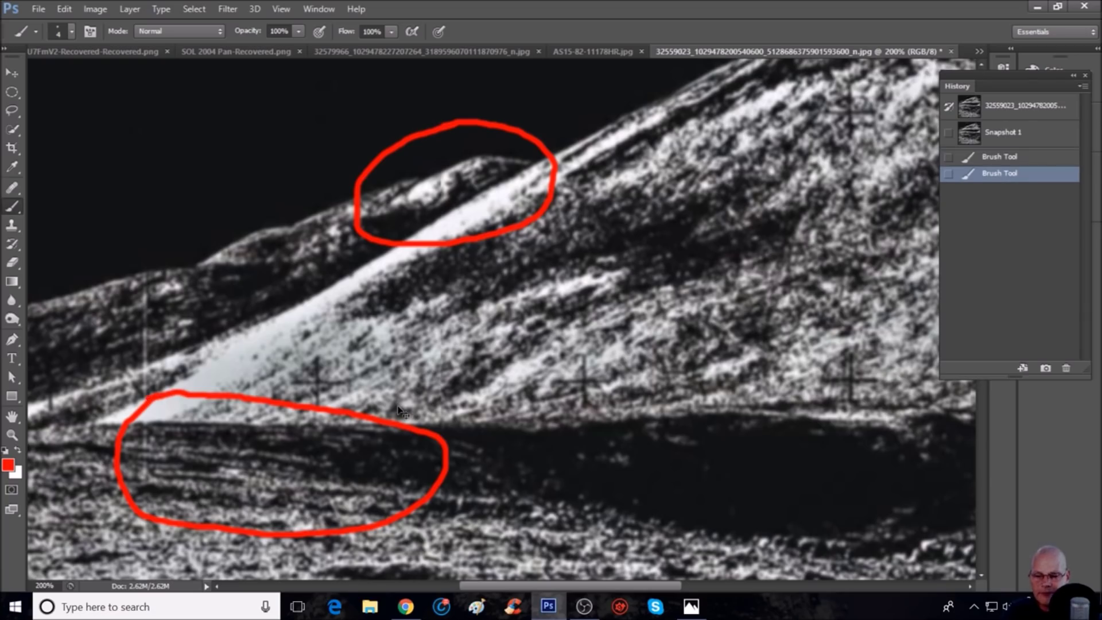
key("ctrl+minus")
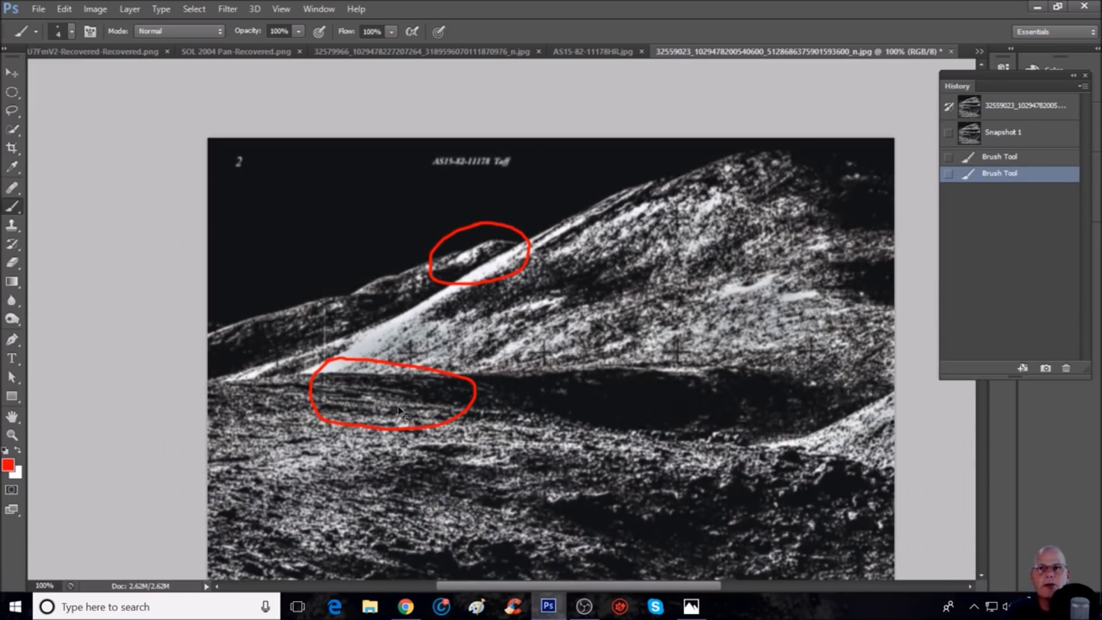
left_click(484, 51)
scroll(547, 356, "down", 1)
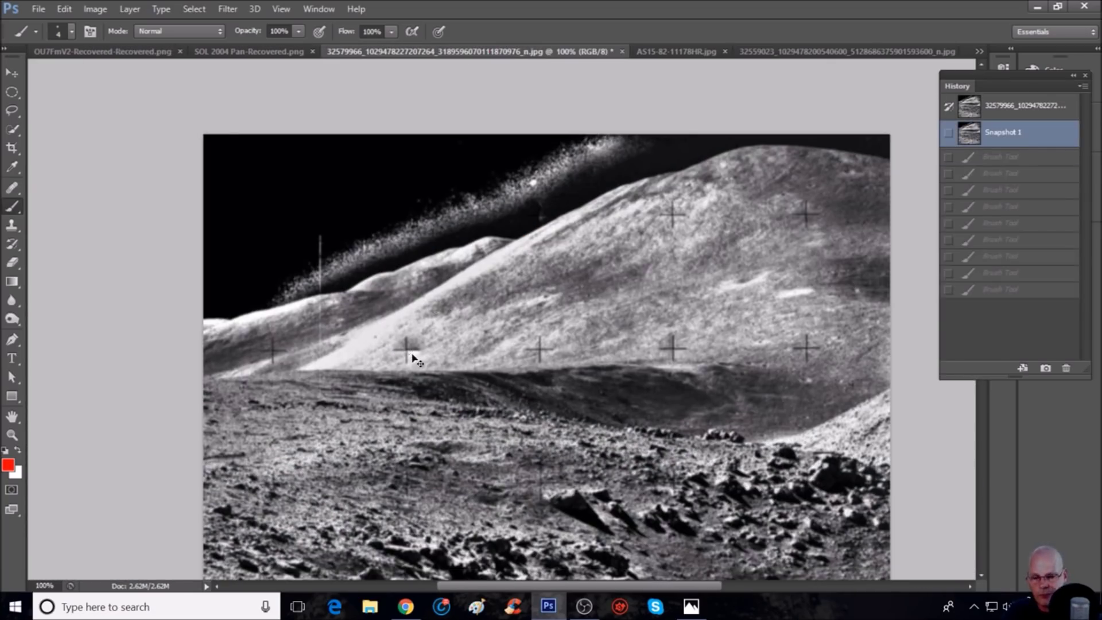
Loop the lower-left hillside and trace the right slope's ridge in red, then return to the Taff image.
scroll(503, 466, "left", 4)
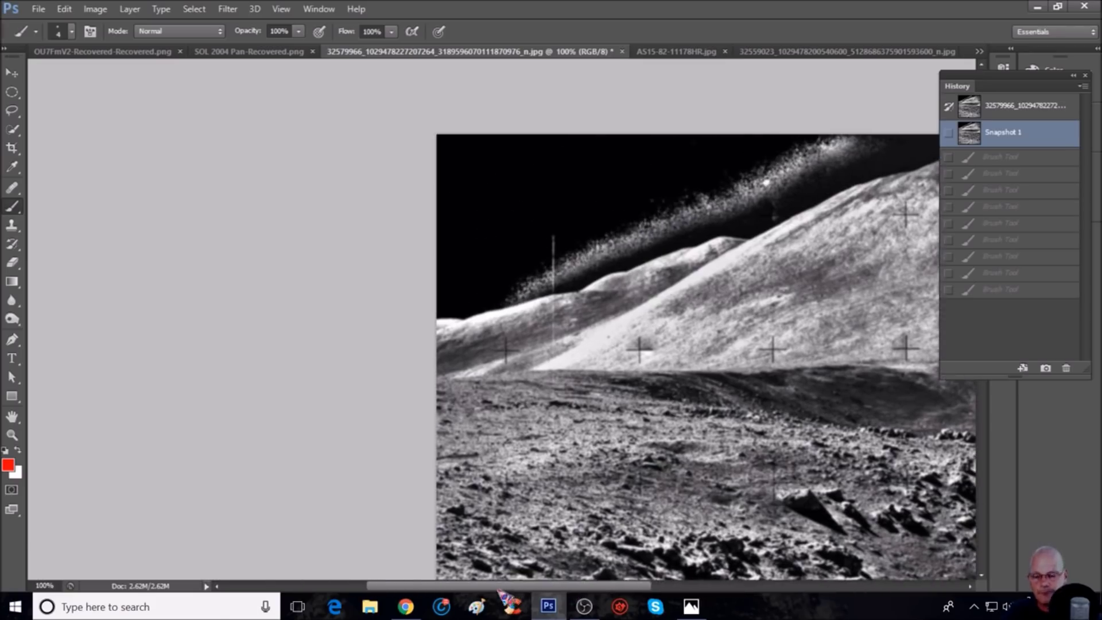
scroll(503, 466, "up", 3)
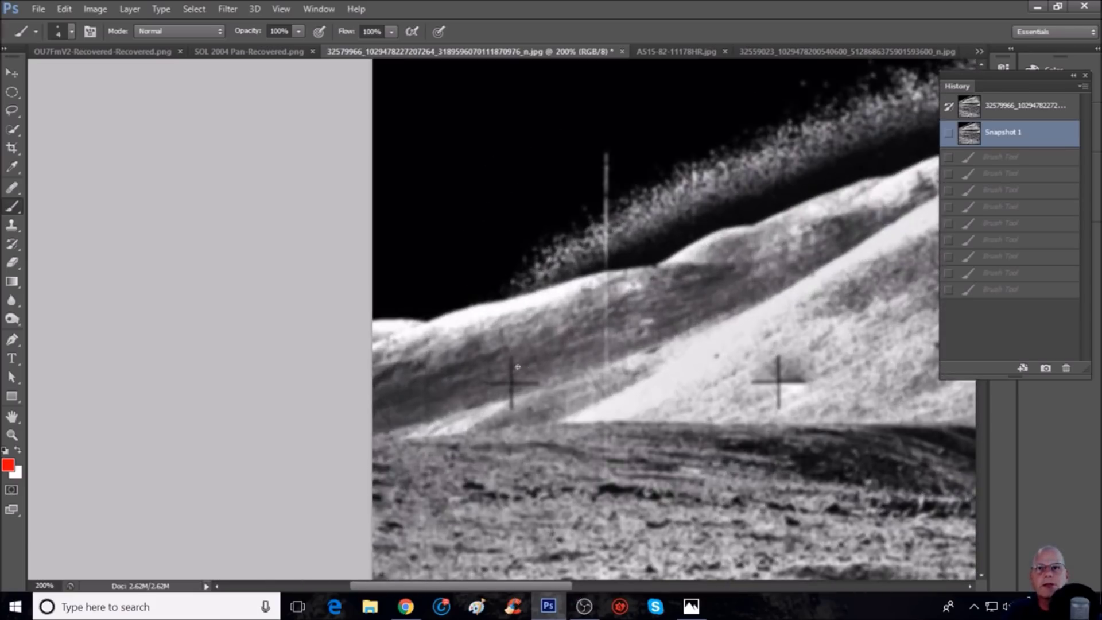
mouse_move(518, 366)
left_mouse_down()
mouse_move(434, 393)
mouse_move(396, 426)
mouse_move(400, 449)
mouse_move(434, 465)
mouse_move(540, 463)
mouse_move(626, 423)
mouse_move(667, 380)
mouse_move(675, 346)
mouse_move(593, 333)
mouse_move(485, 372)
left_mouse_up()
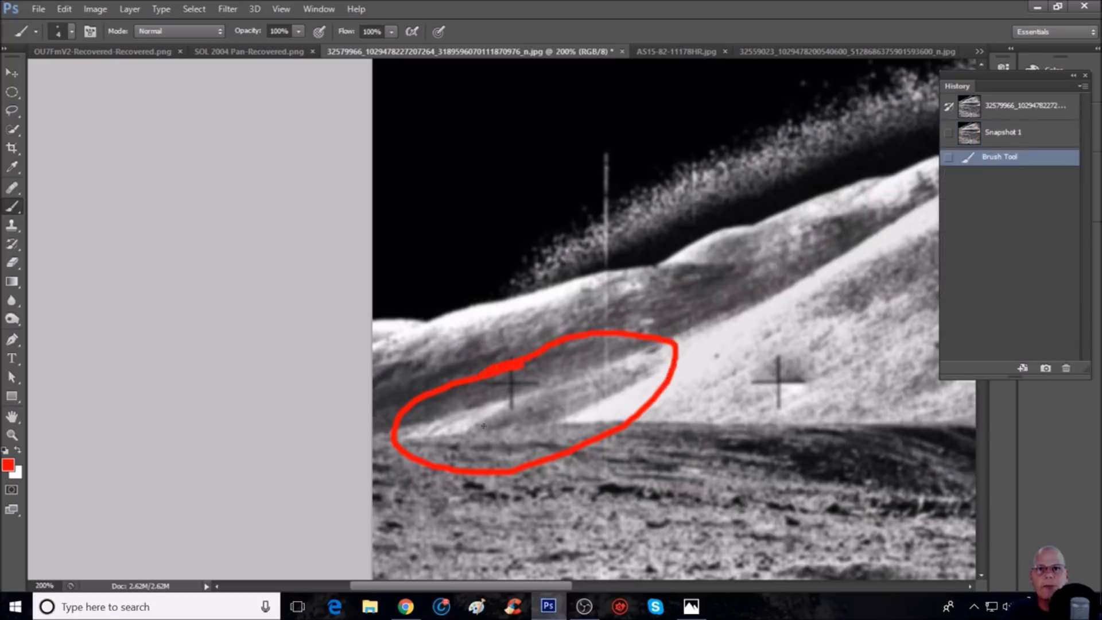
mouse_move(686, 344)
left_mouse_down()
mouse_move(773, 306)
mouse_move(924, 201)
left_mouse_up()
mouse_move(702, 363)
left_mouse_down()
mouse_move(786, 357)
mouse_move(931, 307)
left_mouse_up()
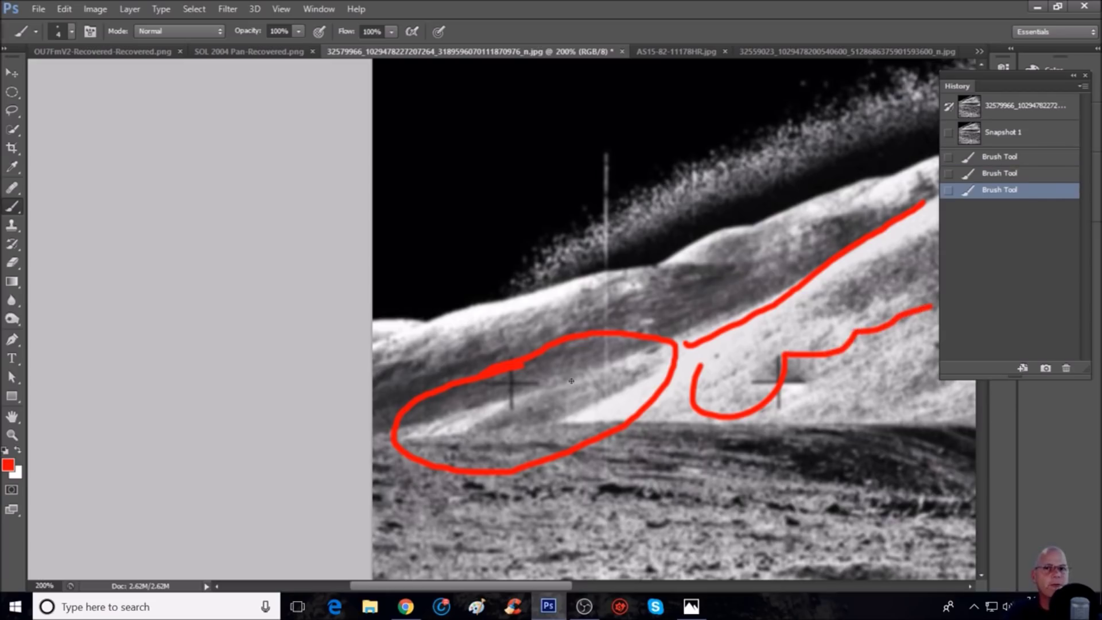
key("ctrl+minus")
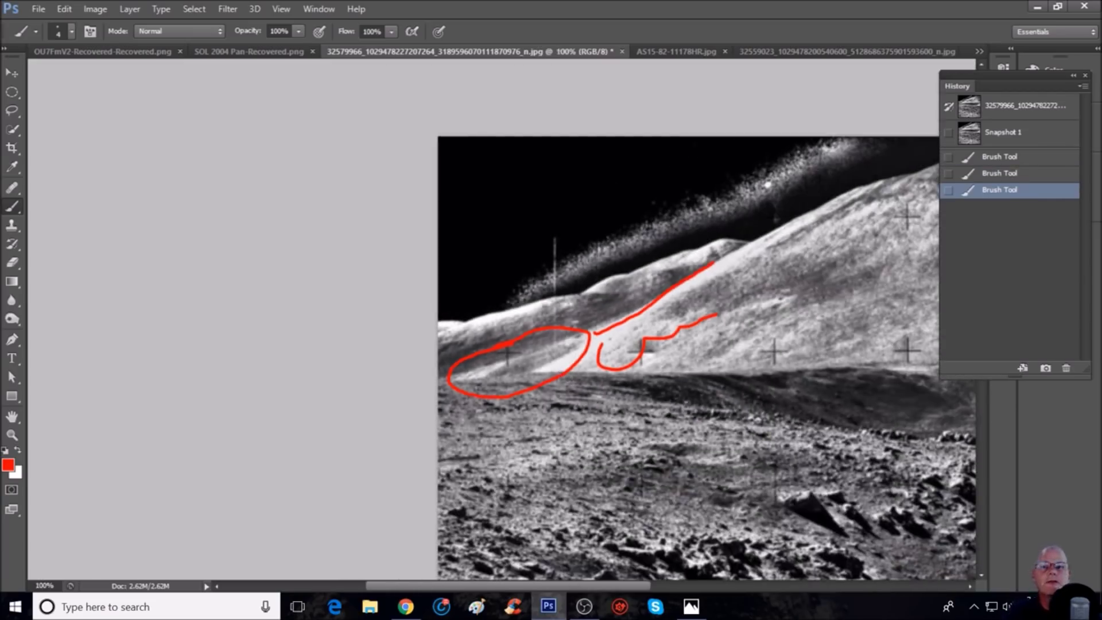
left_click(815, 51)
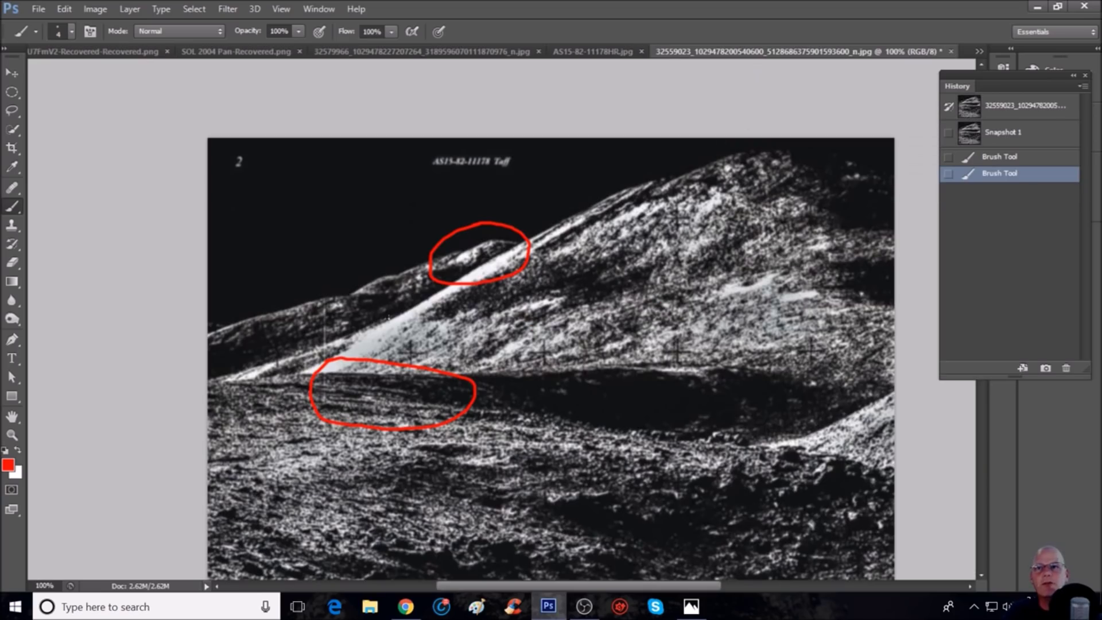
Circle the left slope's base in red, then revert the Taff image to Snapshot 1.
key("ctrl+plus")
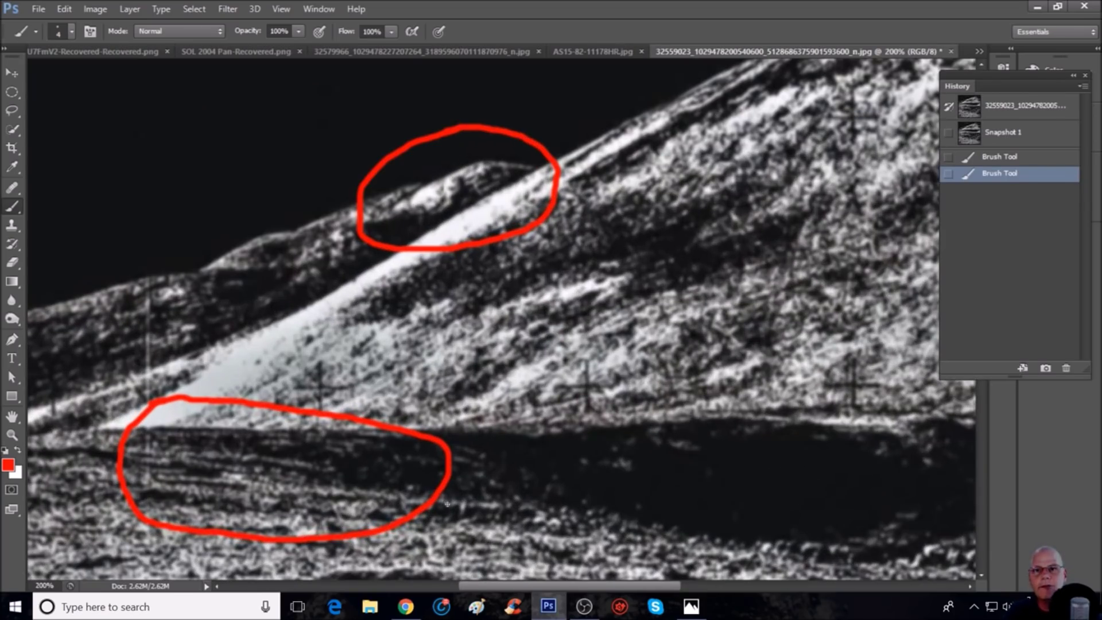
left_click_drag(516, 584, 451, 585)
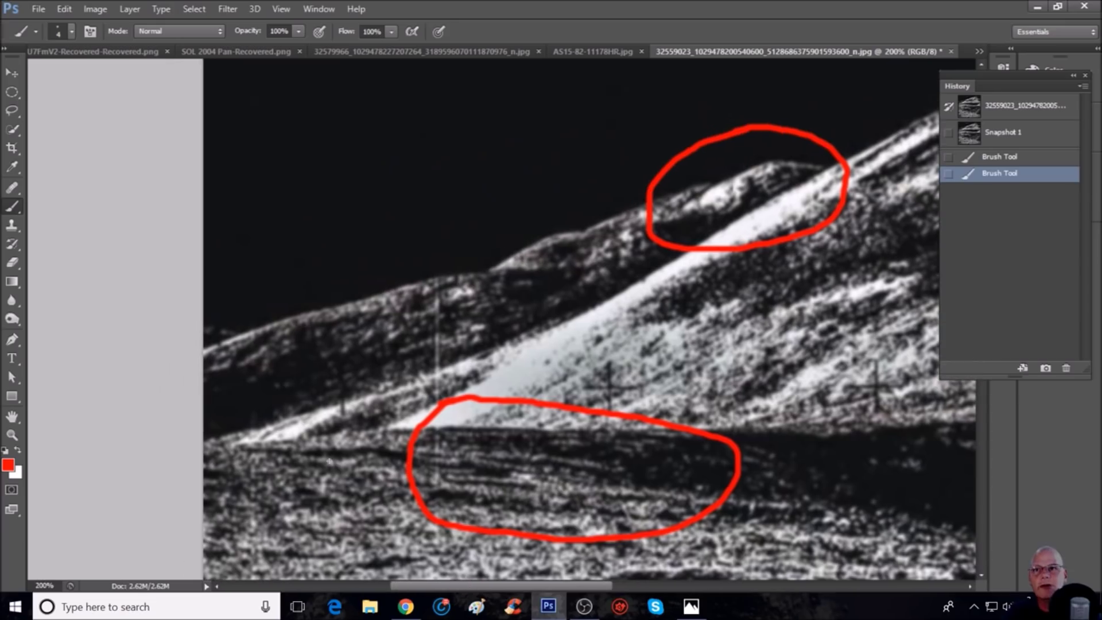
mouse_move(267, 400)
left_mouse_down()
mouse_move(213, 429)
mouse_move(227, 475)
mouse_move(361, 472)
mouse_move(462, 429)
mouse_move(514, 388)
mouse_move(490, 334)
mouse_move(241, 405)
left_mouse_up()
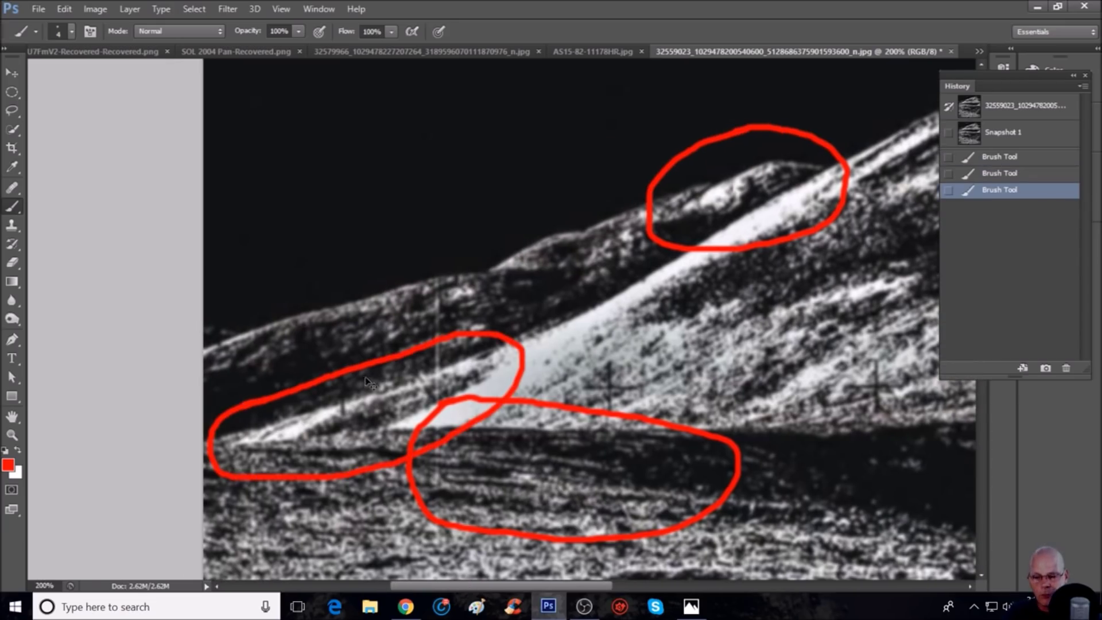
key("ctrl+minus")
key("ctrl+minus")
key("ctrl+minus")
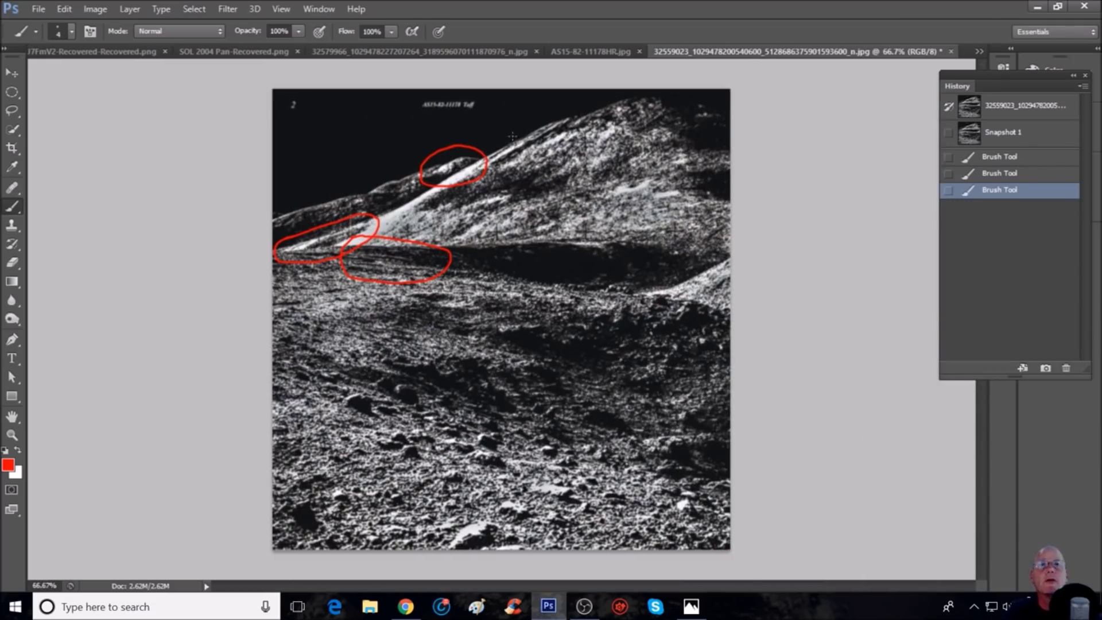
left_click(1042, 137)
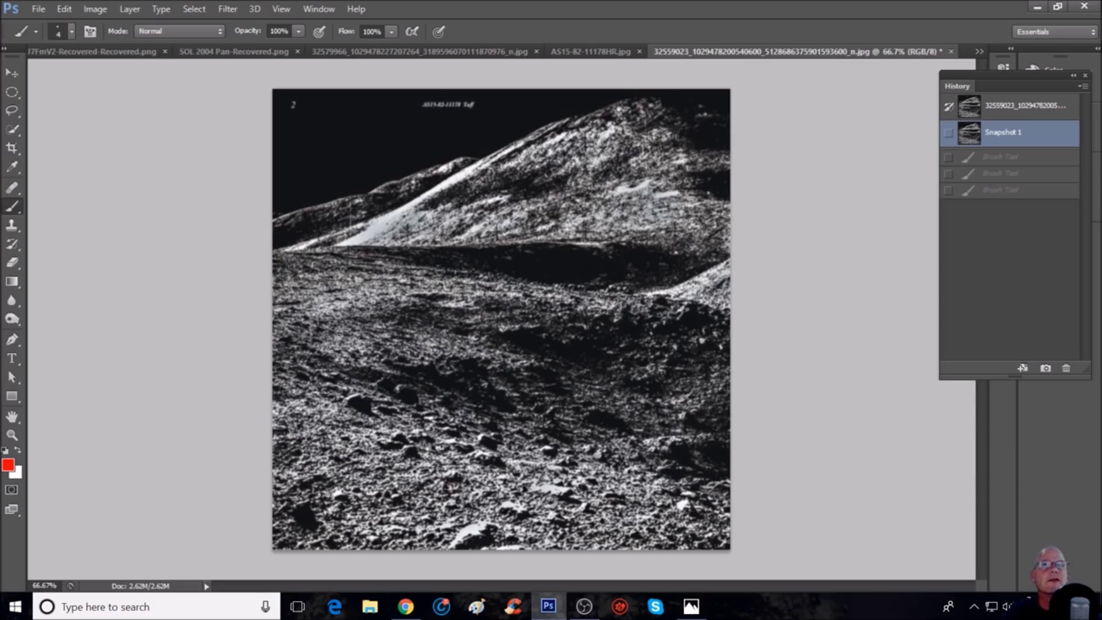
Open the AS15-82-11178HR.jpg photo at 50% zoom and apply its high-contrast Snapshot 1.
left_click(591, 51)
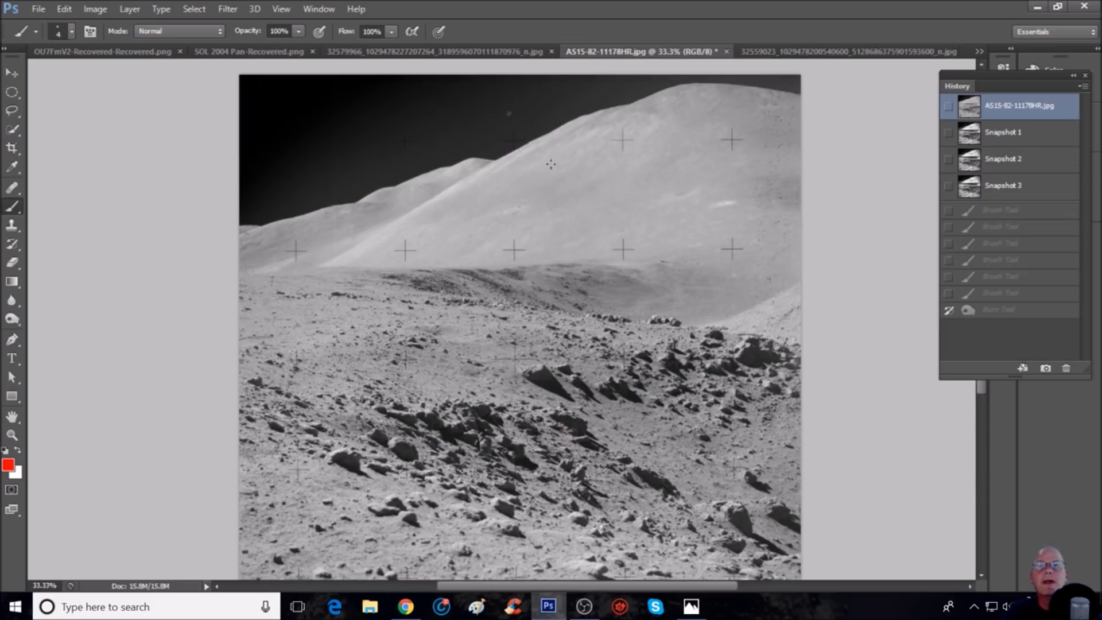
key("ctrl+plus")
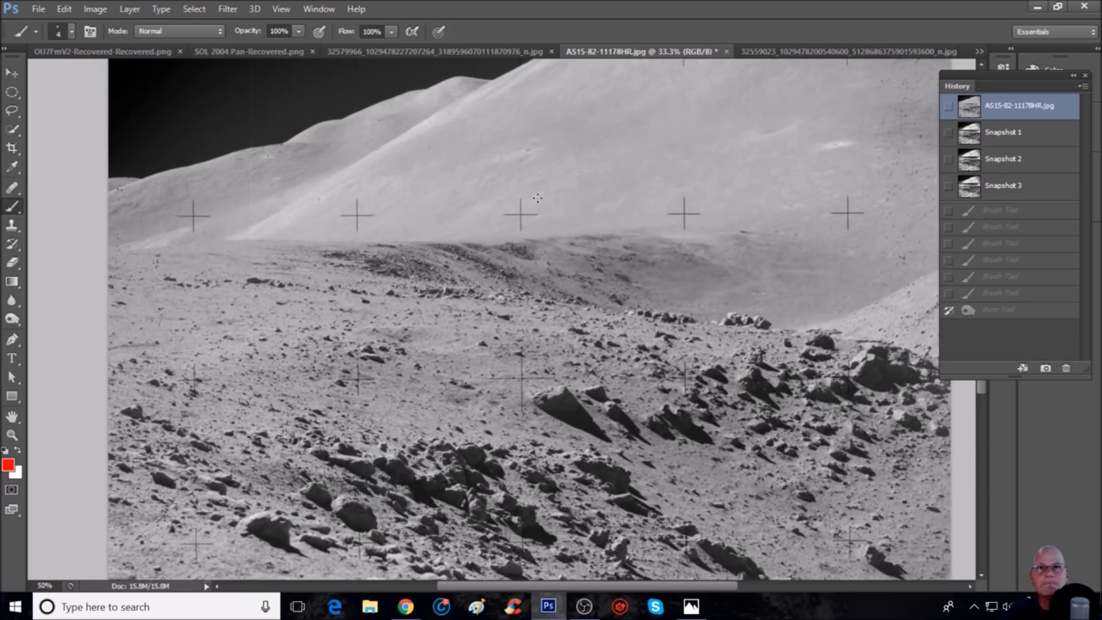
scroll(357, 343, "left", 3)
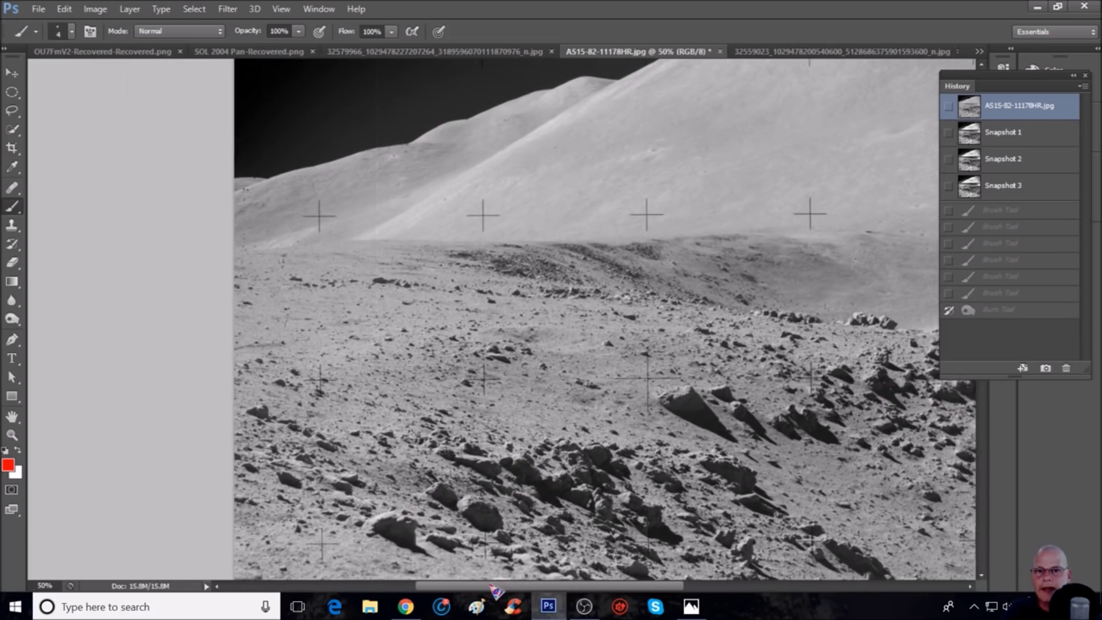
scroll(357, 343, "up", 2)
scroll(357, 343, "up", 2)
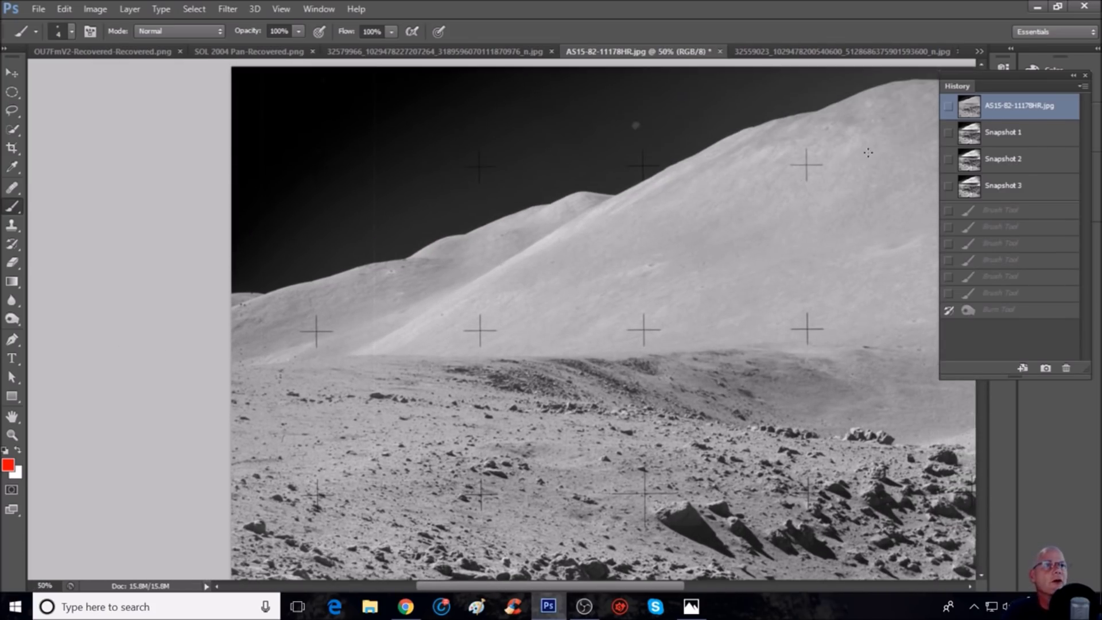
left_click(1009, 144)
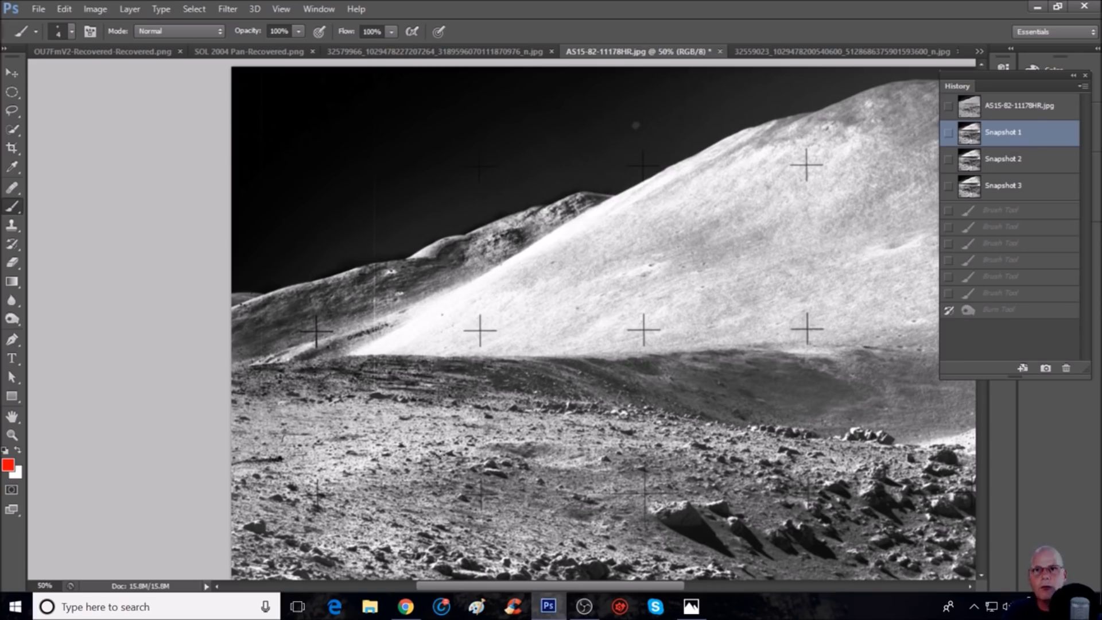
At 100% zoom, paint a red loop around the lower left slope.
left_click_drag(530, 590, 491, 594)
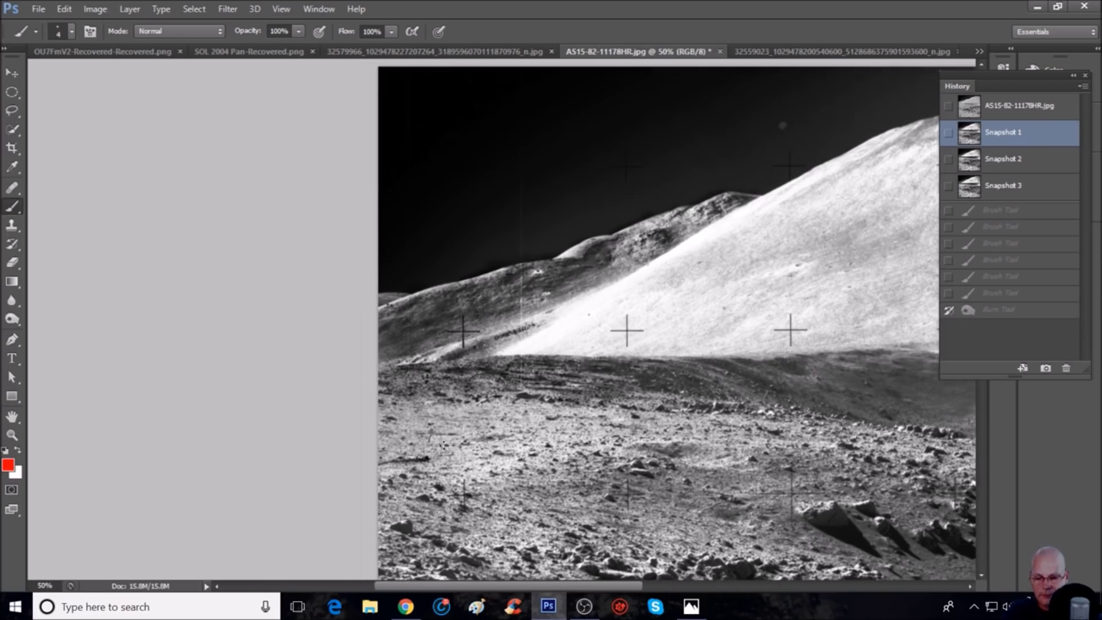
key("ctrl+plus")
key("ctrl+plus")
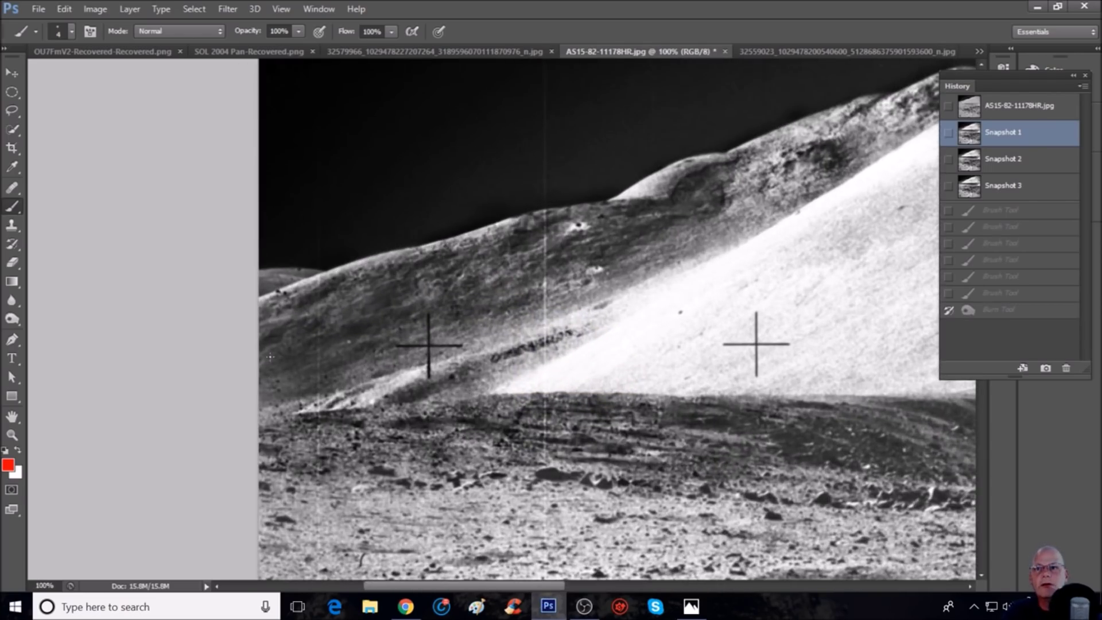
left_click_drag(318, 349, 279, 394)
mouse_move(343, 442)
left_mouse_down()
mouse_move(473, 408)
mouse_move(658, 331)
mouse_move(692, 295)
mouse_move(551, 272)
mouse_move(321, 351)
left_mouse_up()
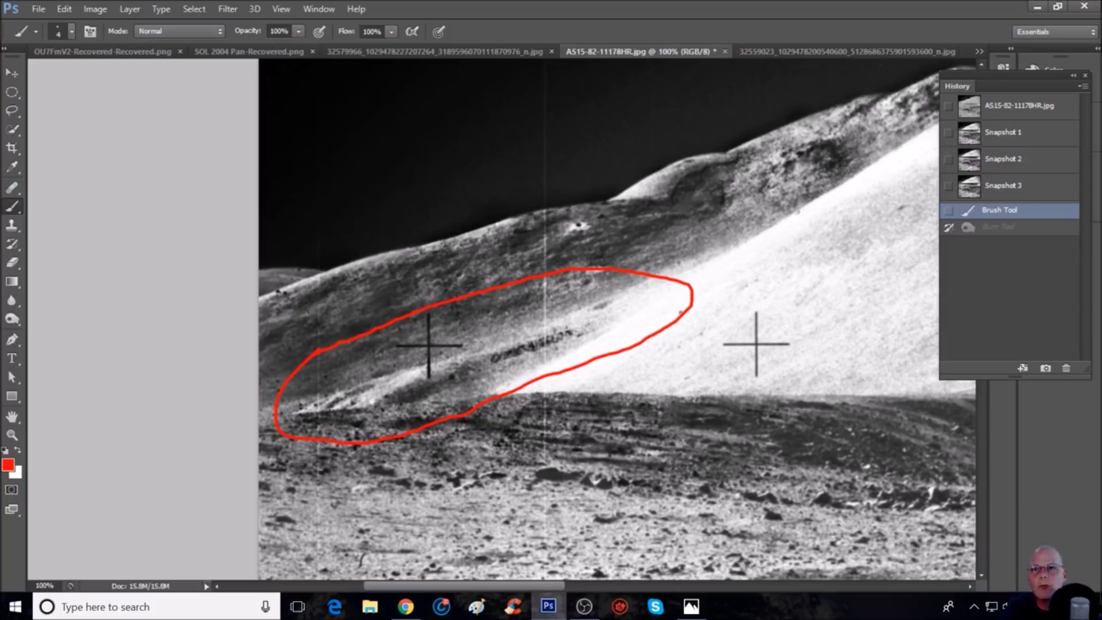
Inside the circled slope, add two red dots, a rising line, a box and slope lines.
left_click(314, 405)
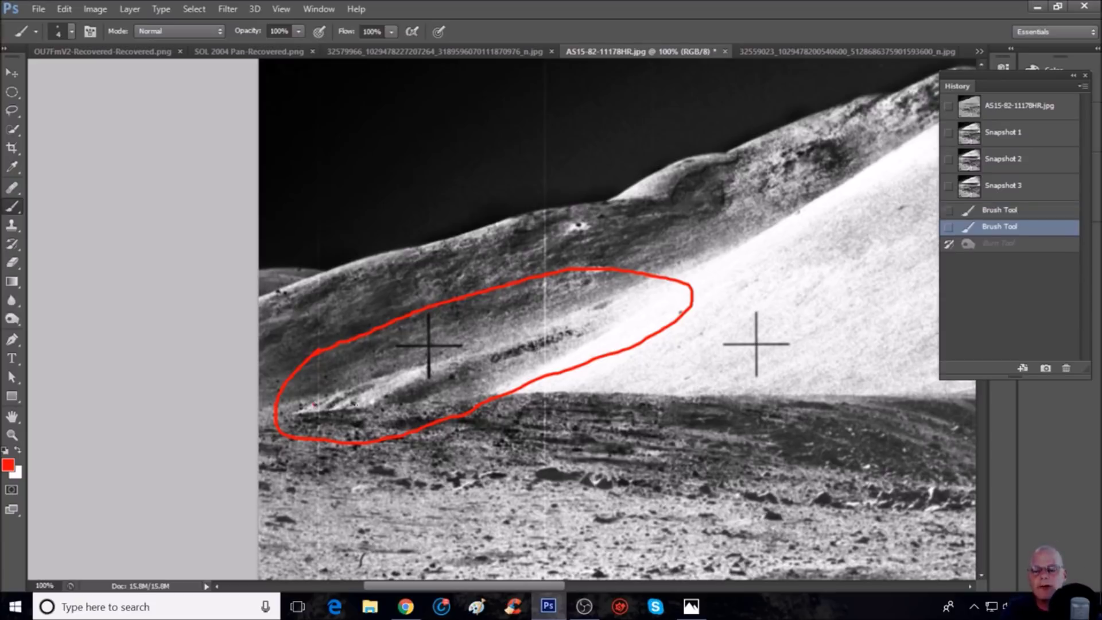
key("ctrl+plus")
scroll(404, 492, "left", 5)
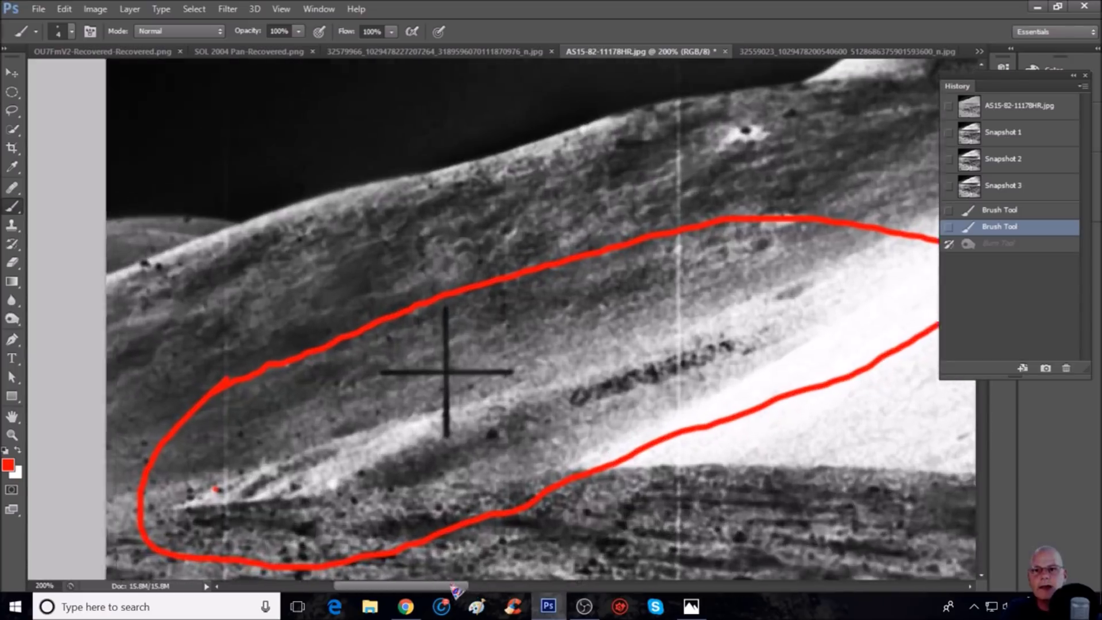
left_click(386, 491)
left_click(386, 491)
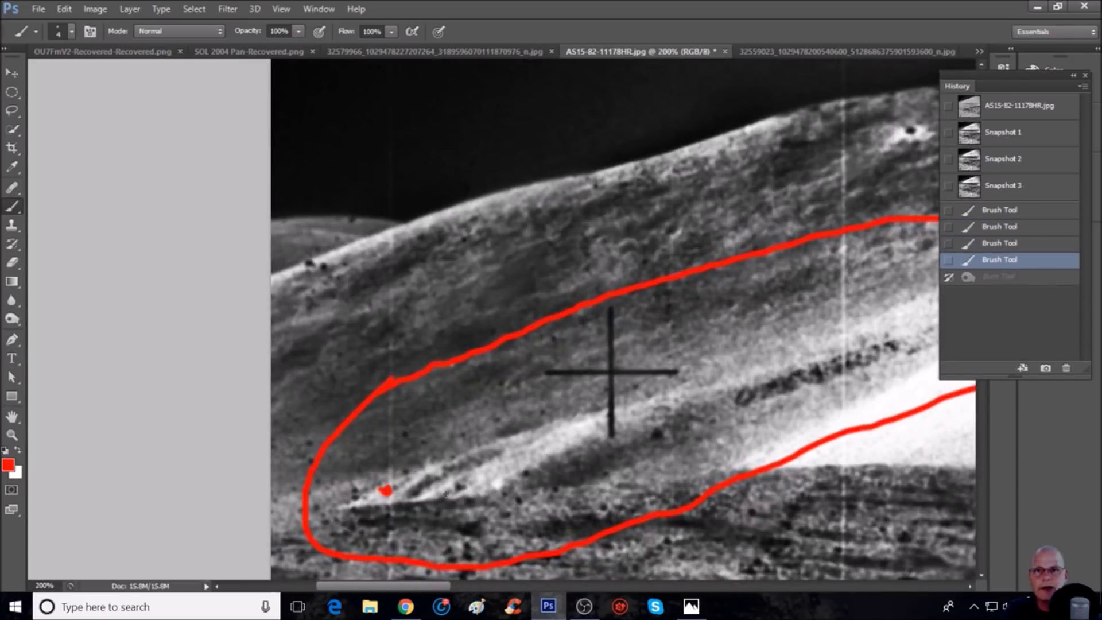
left_click(459, 487)
left_click(458, 487)
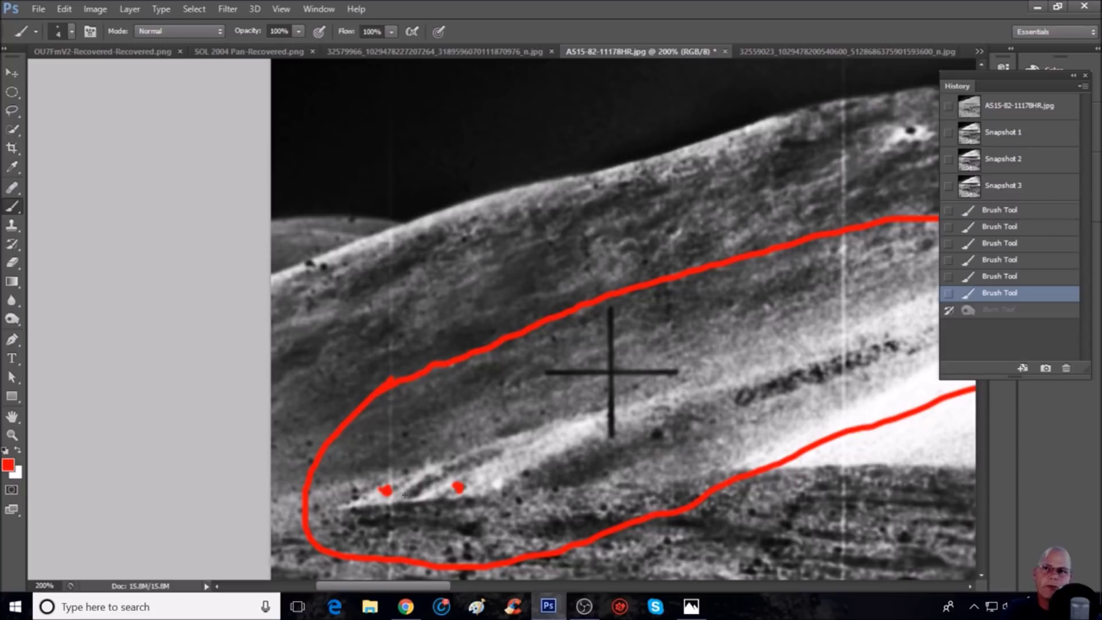
left_click_drag(405, 494, 500, 446)
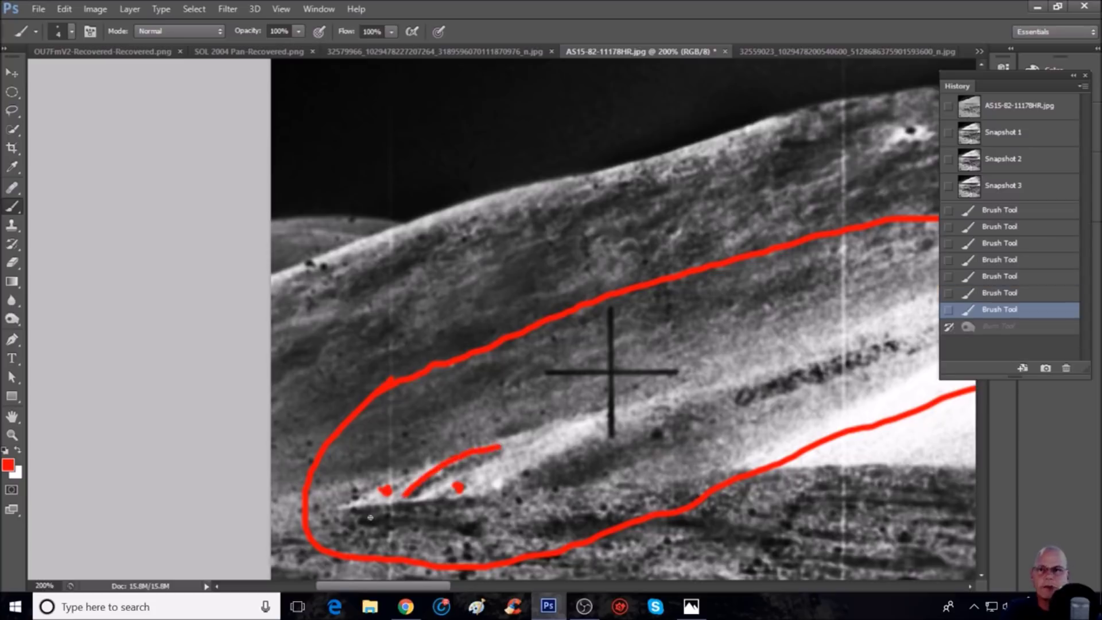
mouse_move(349, 508)
left_mouse_down()
mouse_move(481, 502)
mouse_move(350, 516)
mouse_move(372, 482)
mouse_move(426, 456)
mouse_move(617, 404)
left_mouse_up()
mouse_move(481, 495)
left_mouse_down()
mouse_move(560, 452)
mouse_move(749, 397)
left_mouse_up()
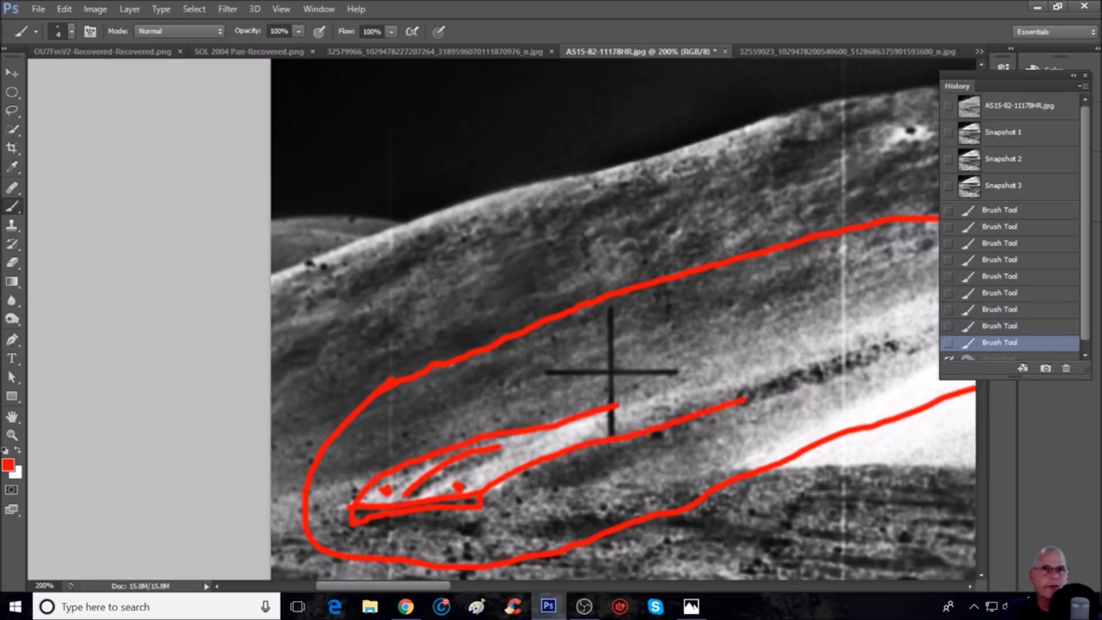
left_click_drag(520, 467, 586, 442)
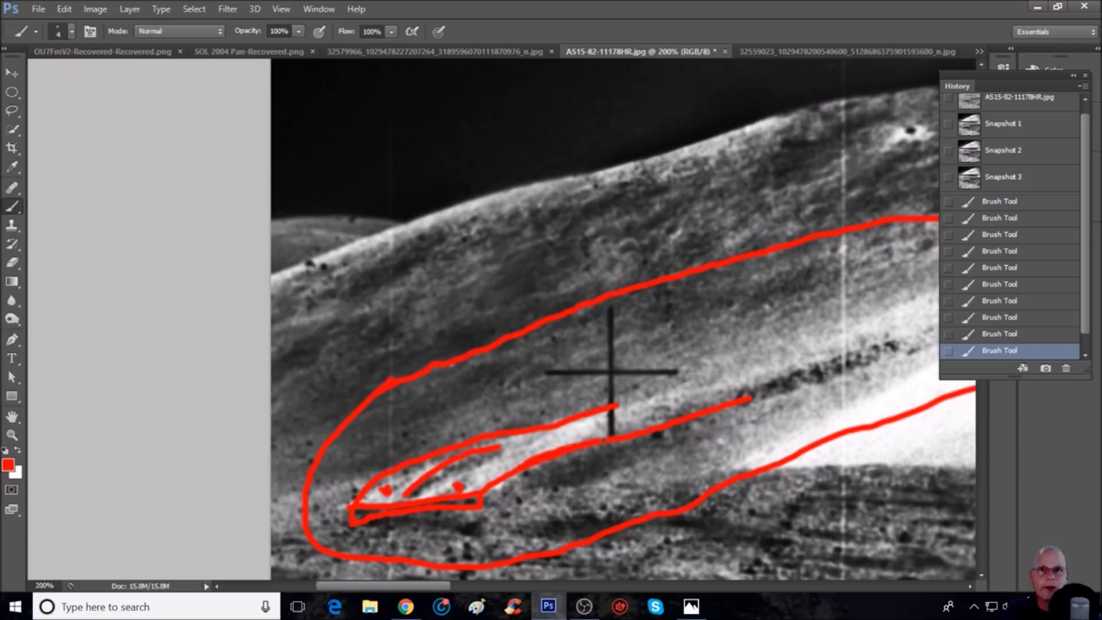
Undo two strokes, redraw lines toward the dark streak, loop it, then revert to Snapshot 1.
key("ctrl+alt+z")
key("ctrl+alt+z")
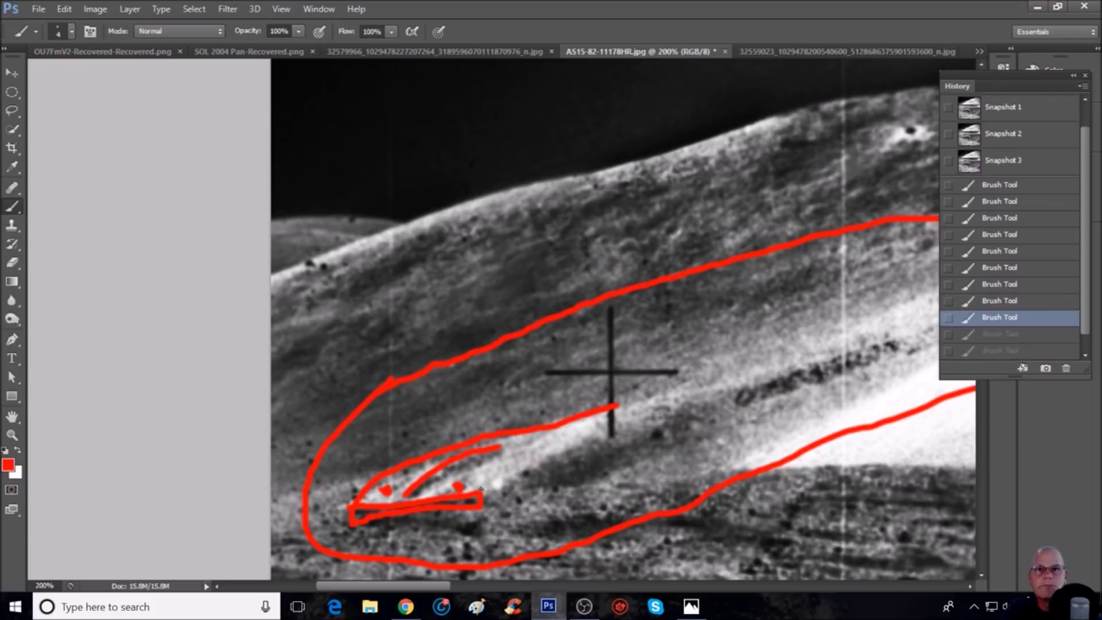
mouse_move(481, 489)
left_mouse_down()
mouse_move(710, 386)
mouse_move(907, 327)
left_mouse_up()
left_click_drag(618, 401, 920, 304)
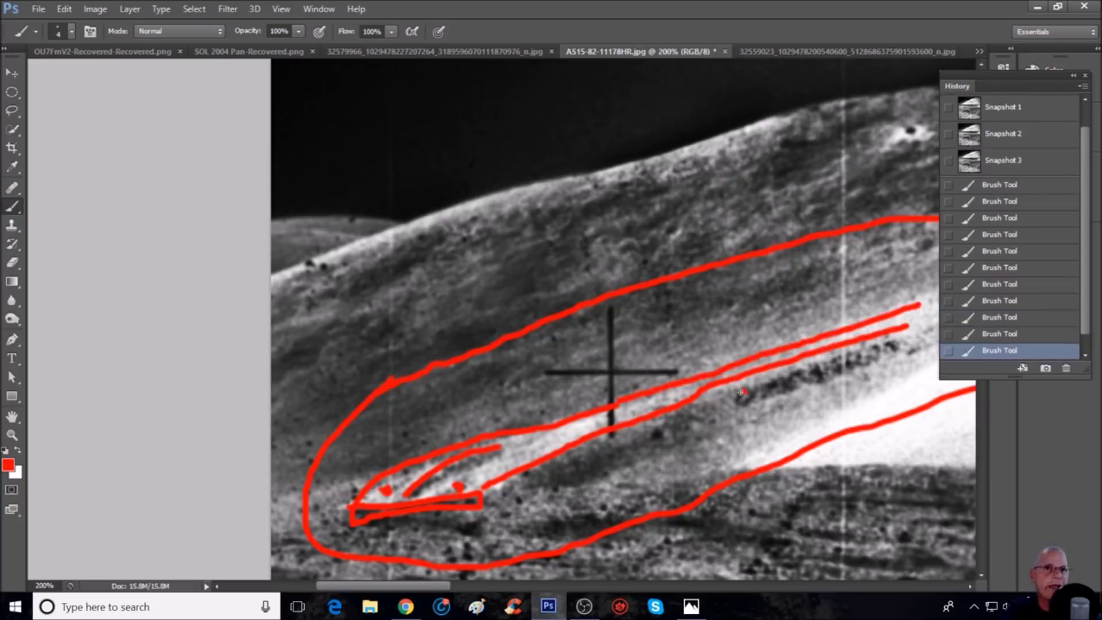
mouse_move(740, 403)
left_mouse_down()
mouse_move(907, 347)
mouse_move(848, 346)
mouse_move(726, 392)
left_mouse_up()
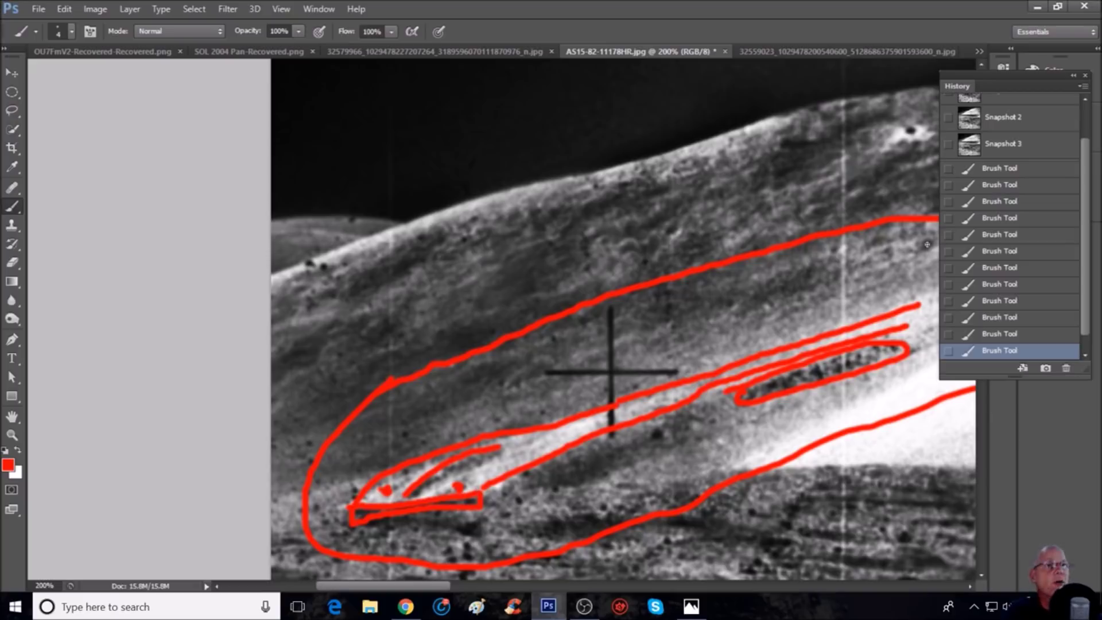
scroll(1039, 144, "up", 2)
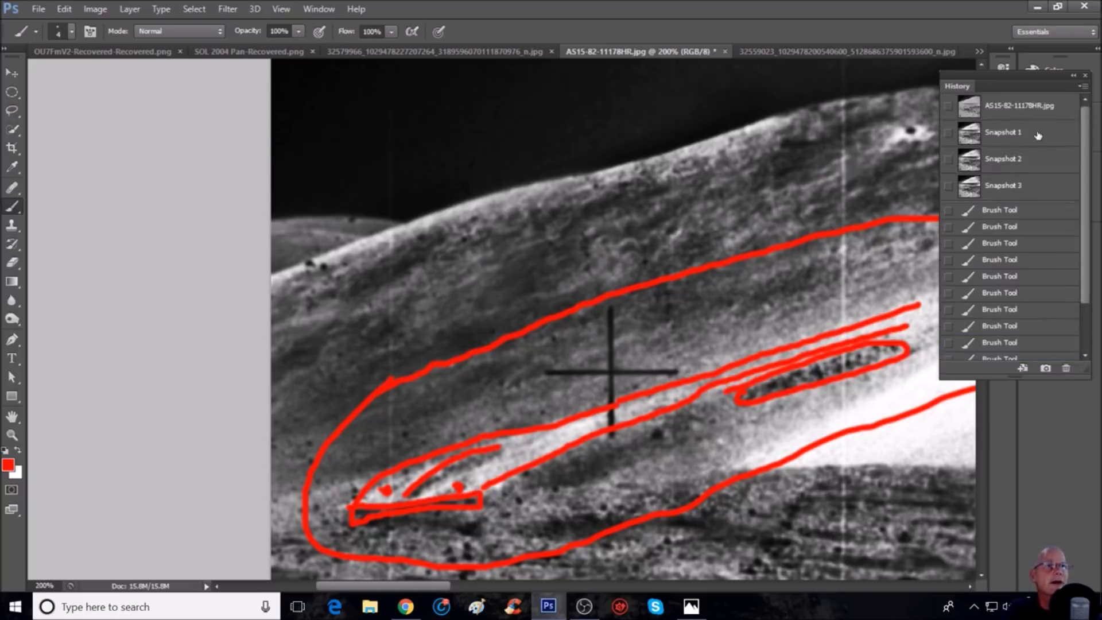
left_click(1038, 141)
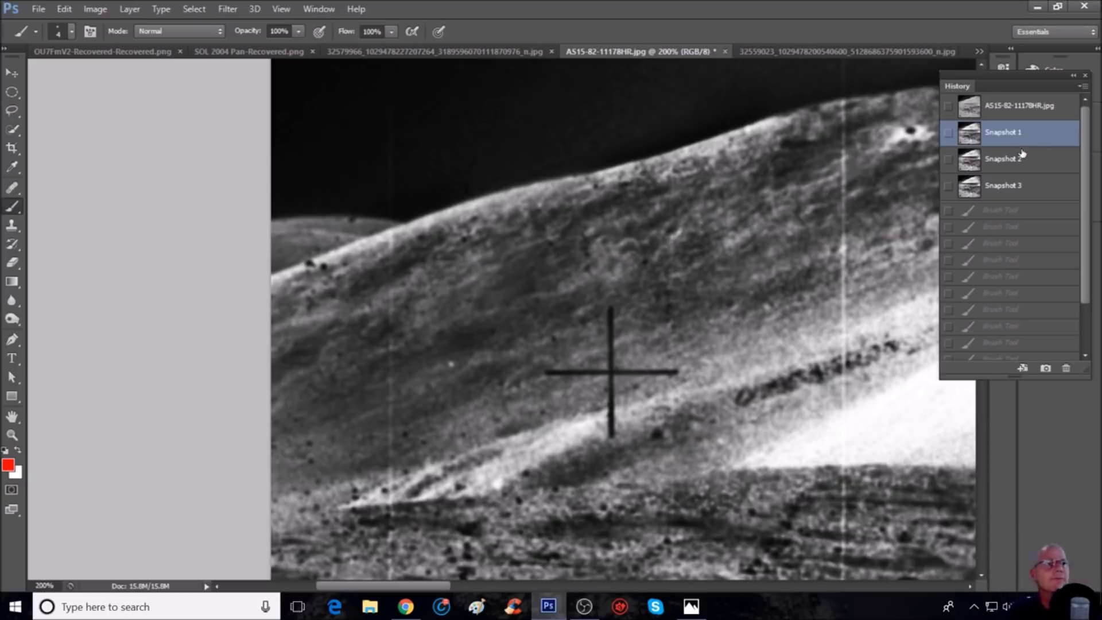
left_click(1025, 163)
scroll(776, 290, "down", 3)
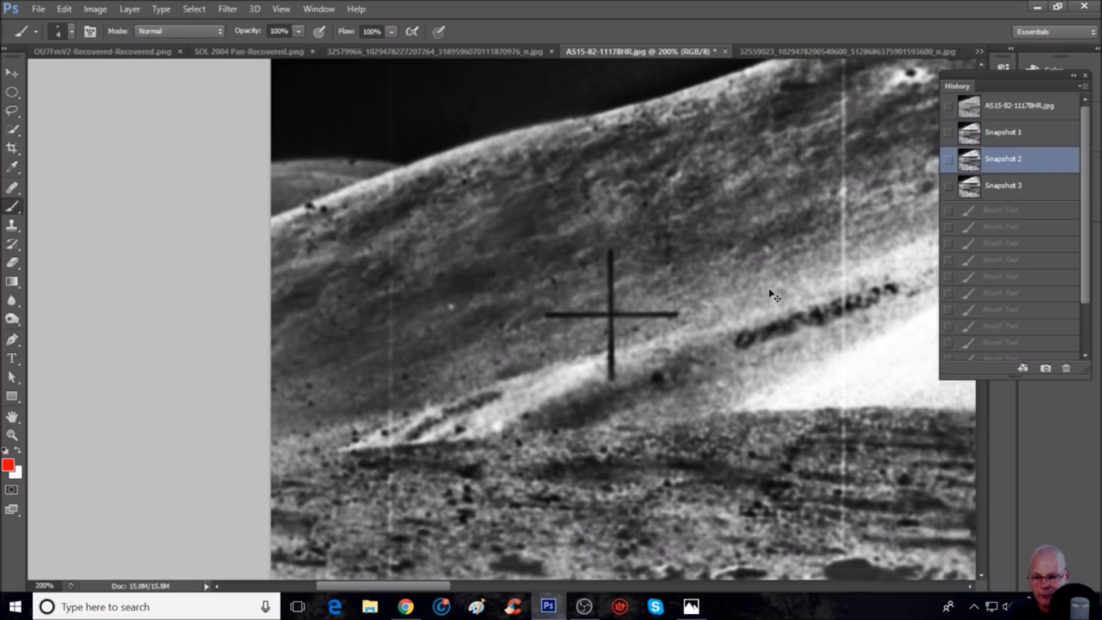
key("ctrl+minus")
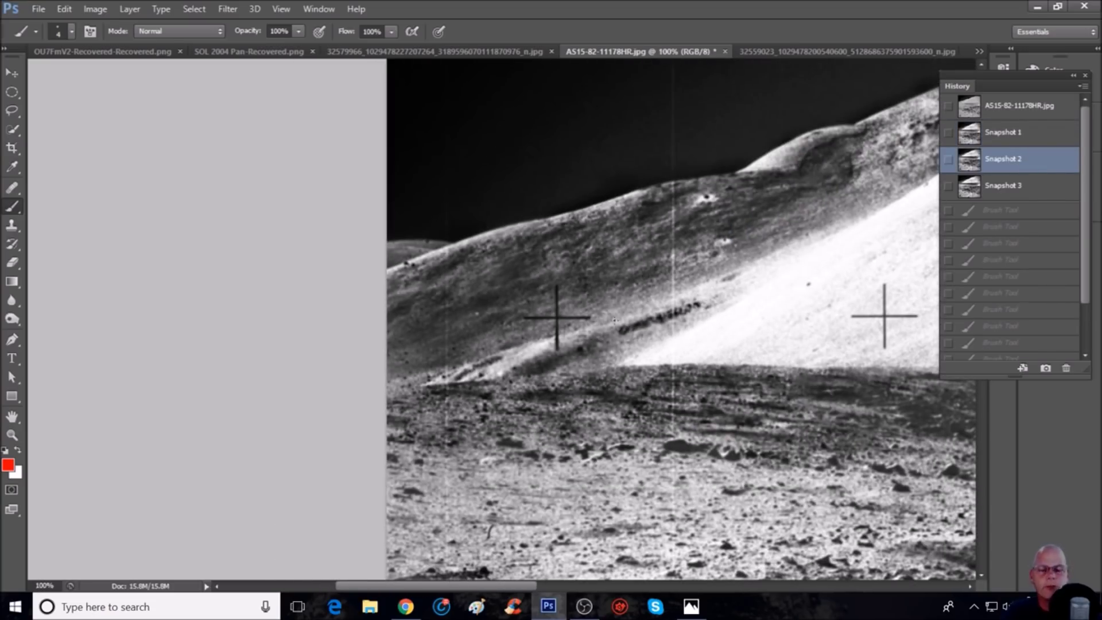
key("ctrl+plus")
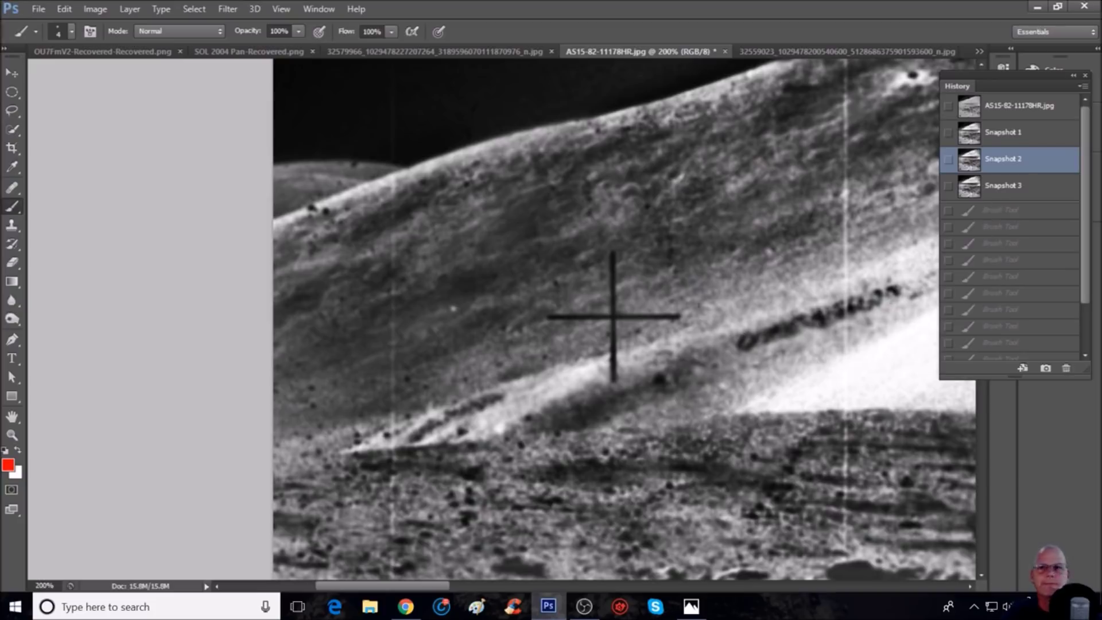
scroll(606, 326, "down", 1)
key("ctrl+minus")
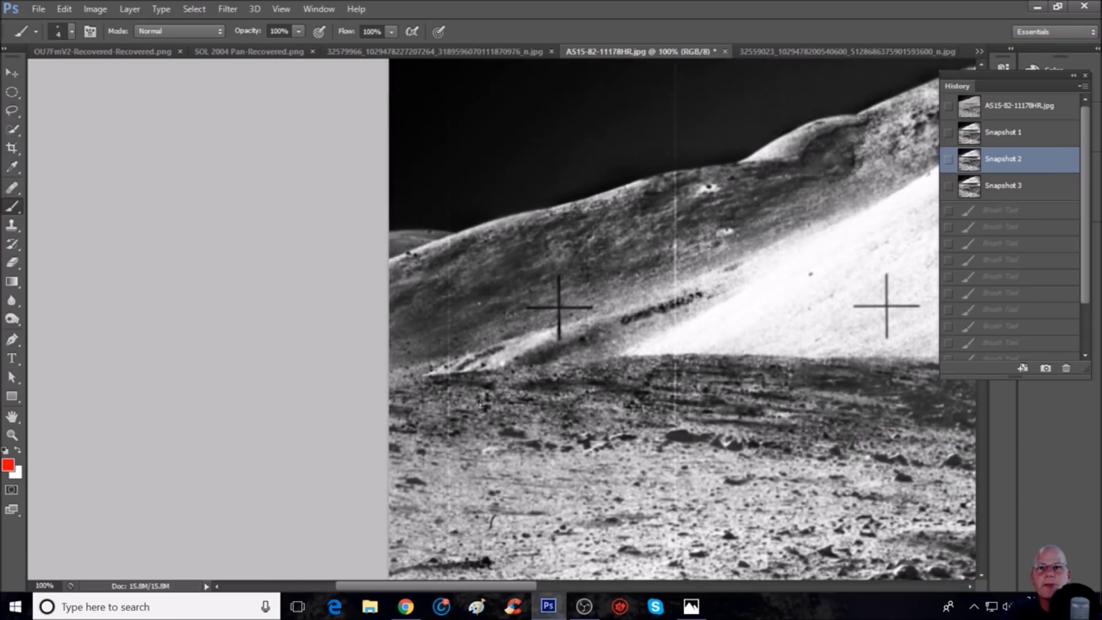
key("ctrl+plus")
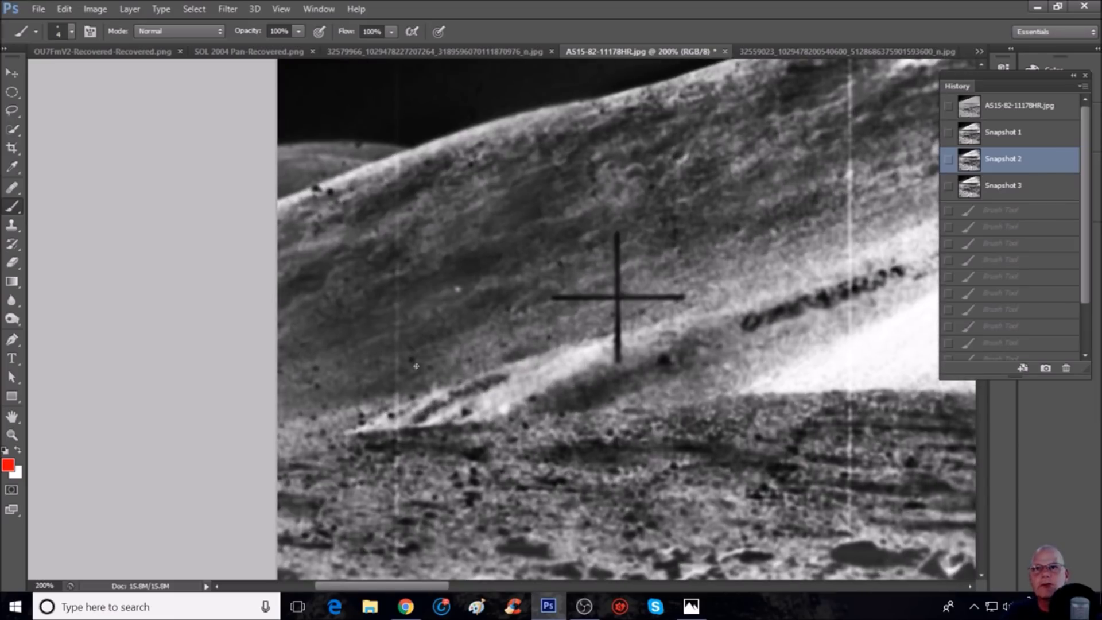
left_click(410, 361)
left_click(436, 367)
left_click(470, 355)
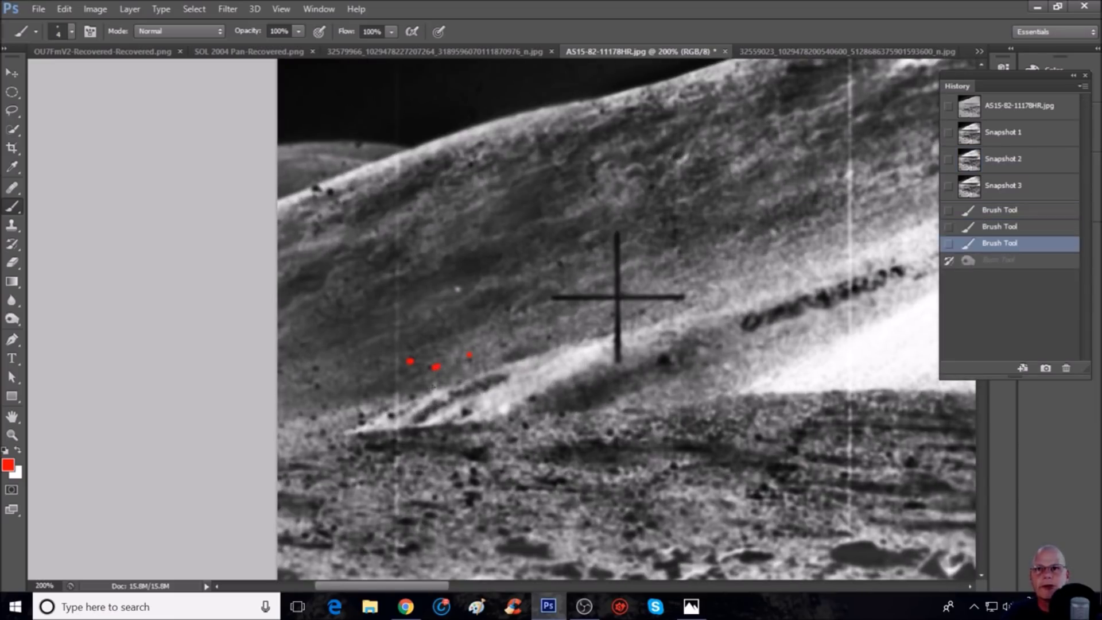
left_click(392, 414)
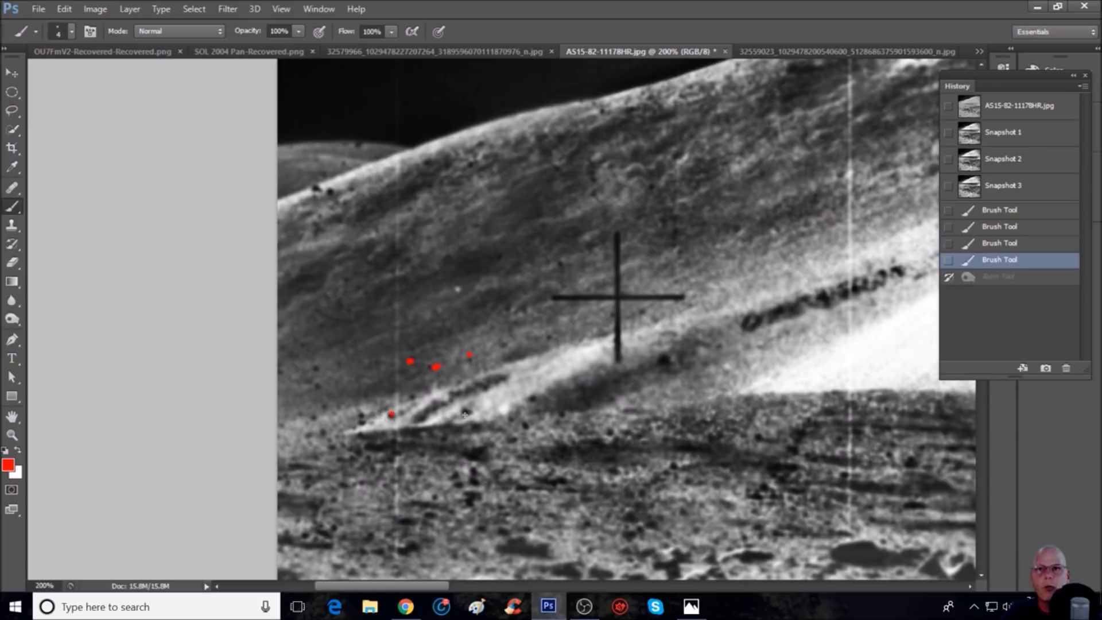
left_click(465, 413)
left_click_drag(427, 409, 490, 372)
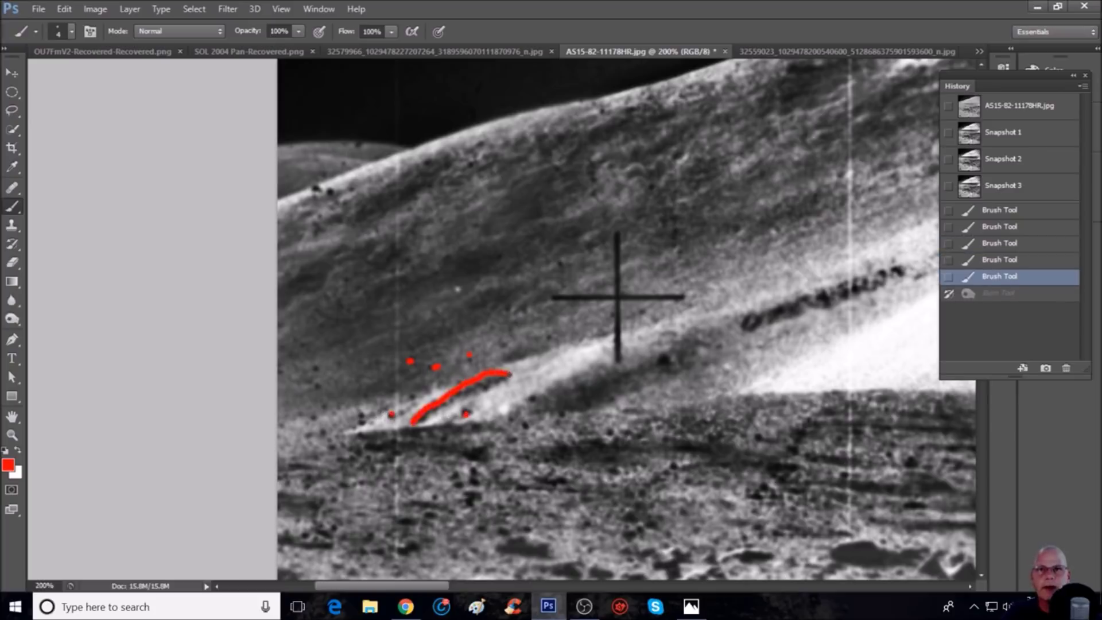
left_click_drag(460, 400, 460, 400)
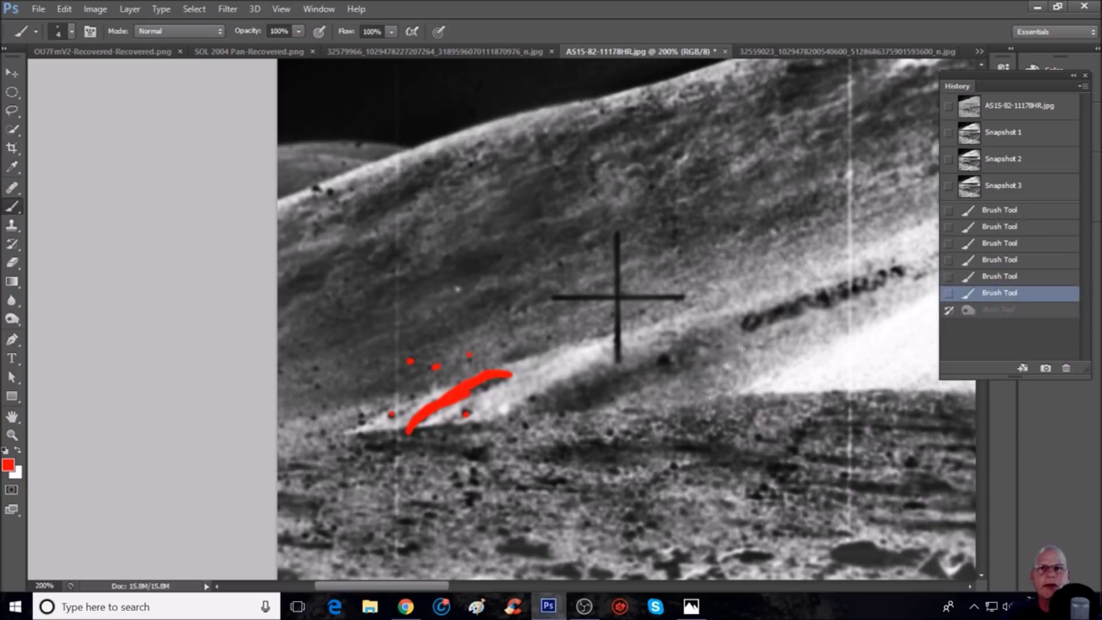
left_click(1034, 161)
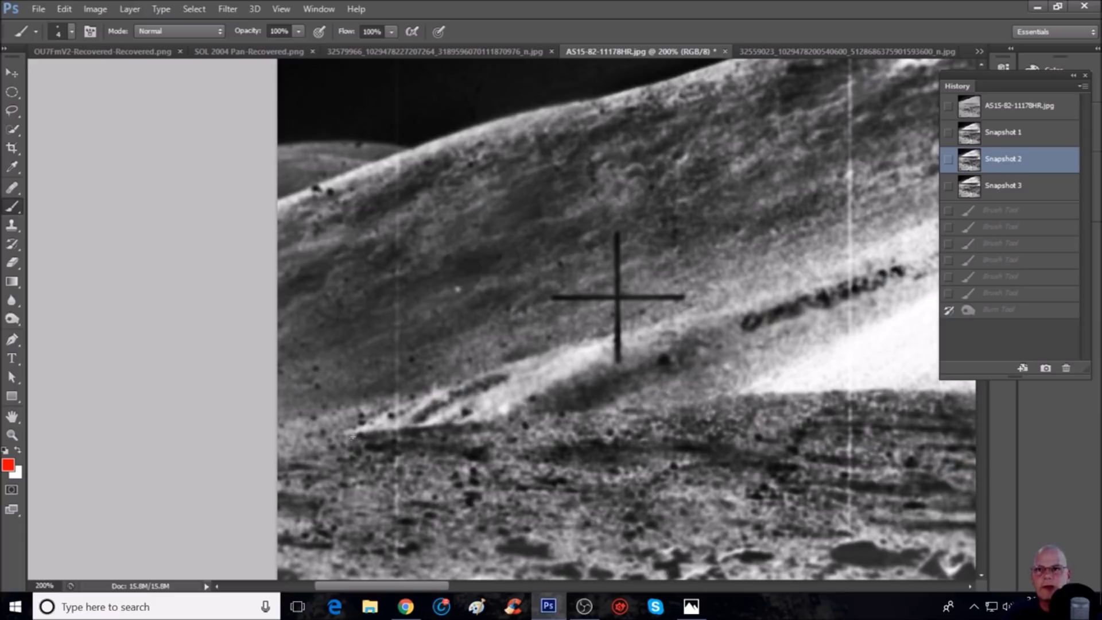
mouse_move(356, 432)
left_mouse_down()
mouse_move(493, 417)
mouse_move(506, 435)
mouse_move(462, 447)
mouse_move(363, 450)
left_mouse_up()
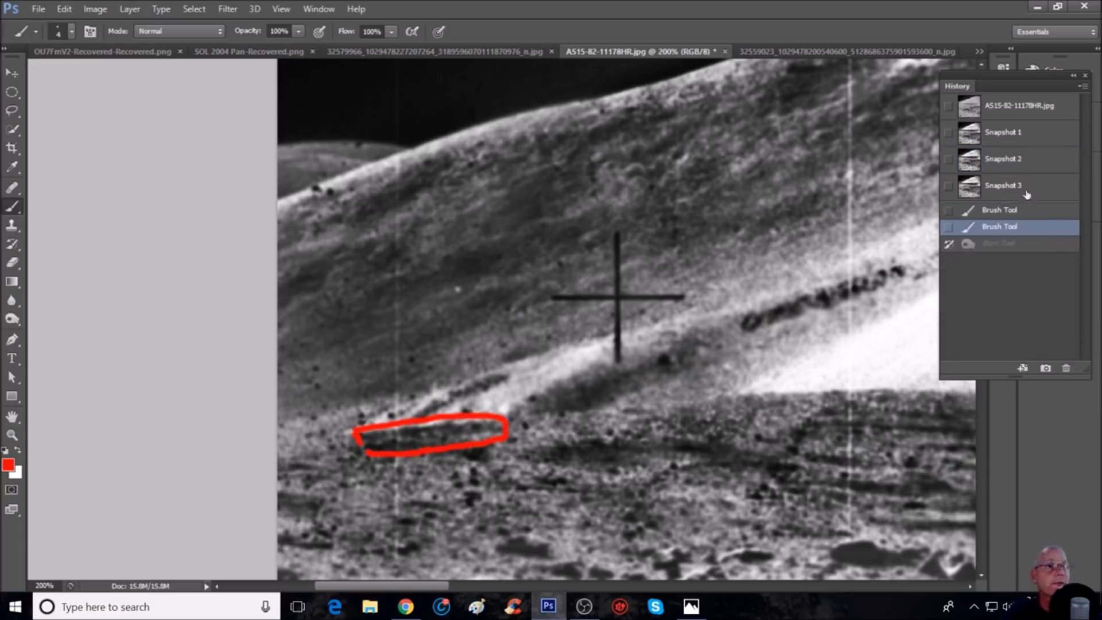
left_click(1029, 160)
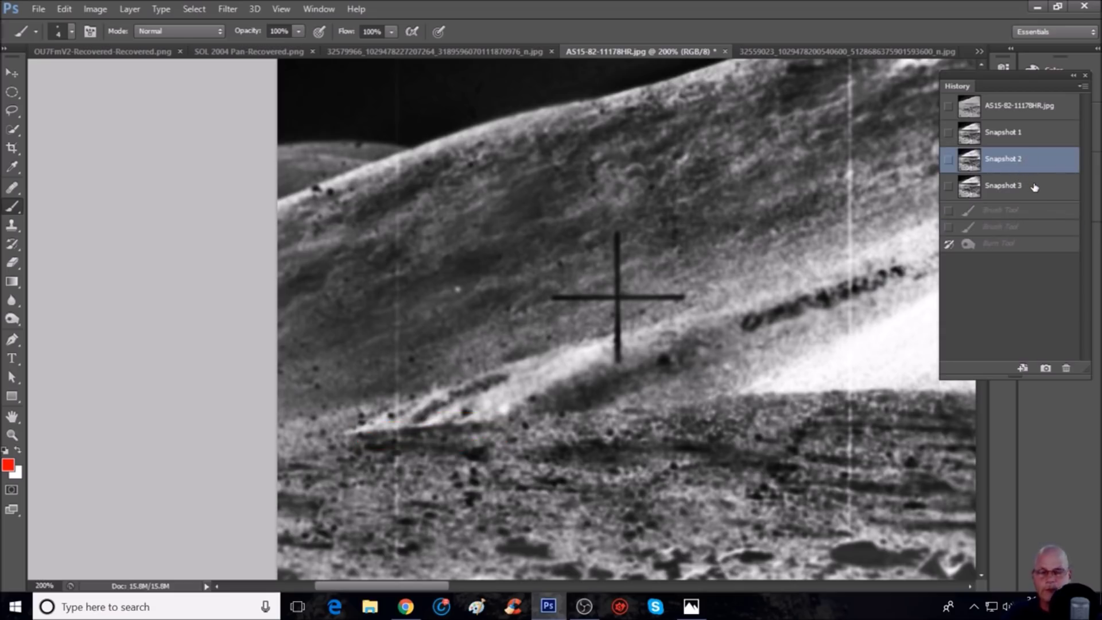
View the yellow-tinted Snapshot 3, then restore the original unedited AS15-82-11178HR.jpg state.
key("ctrl+minus")
left_click(1034, 188)
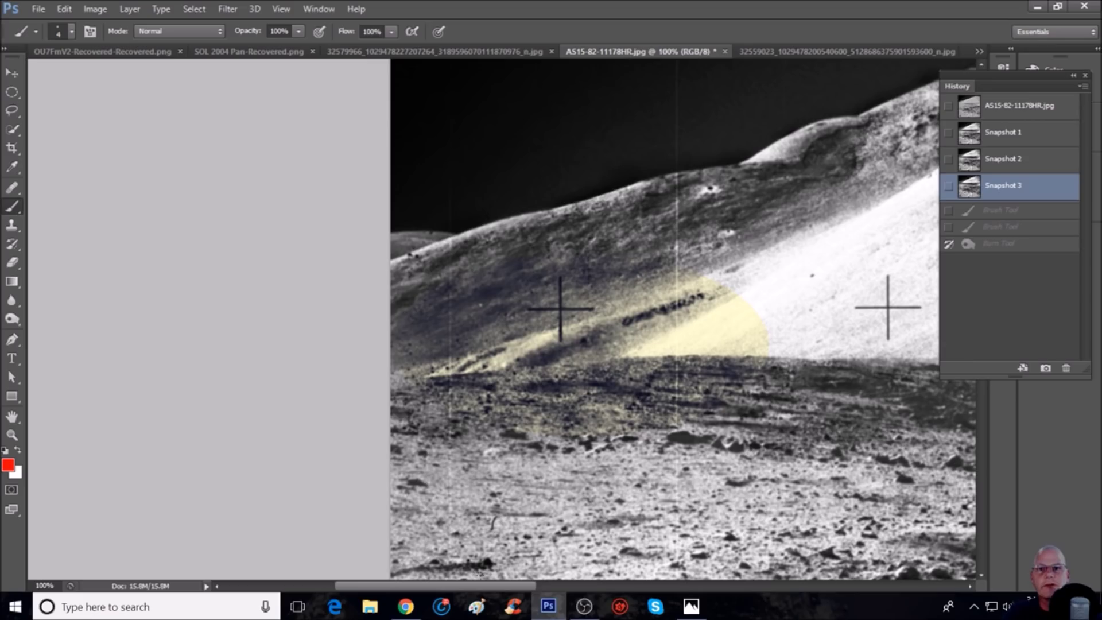
scroll(654, 321, "right", 2)
key("ctrl+plus")
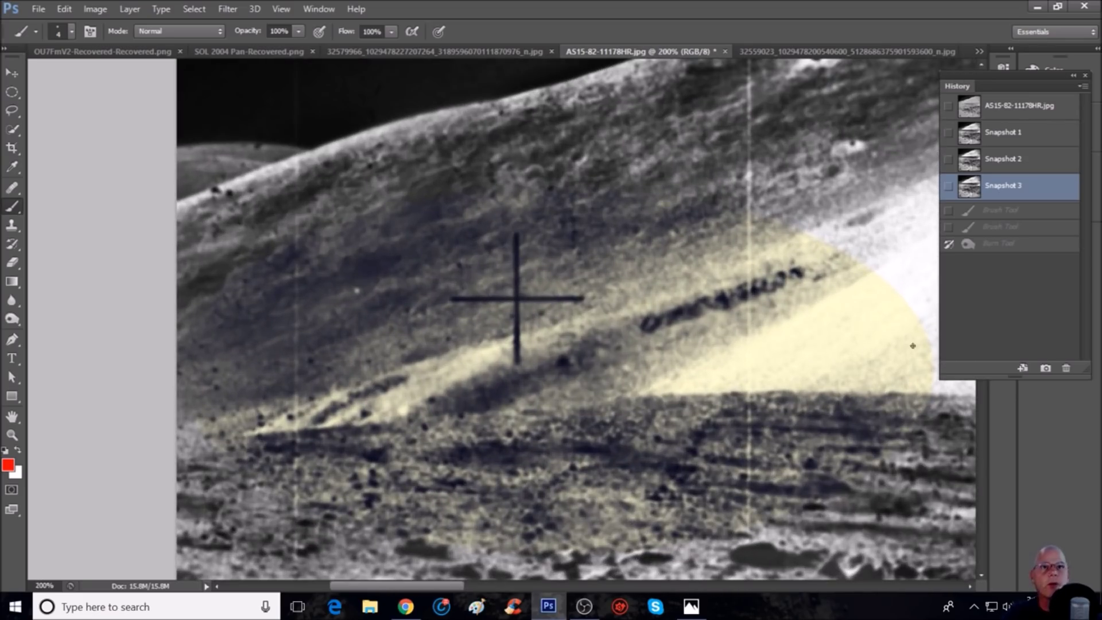
left_click(1040, 110)
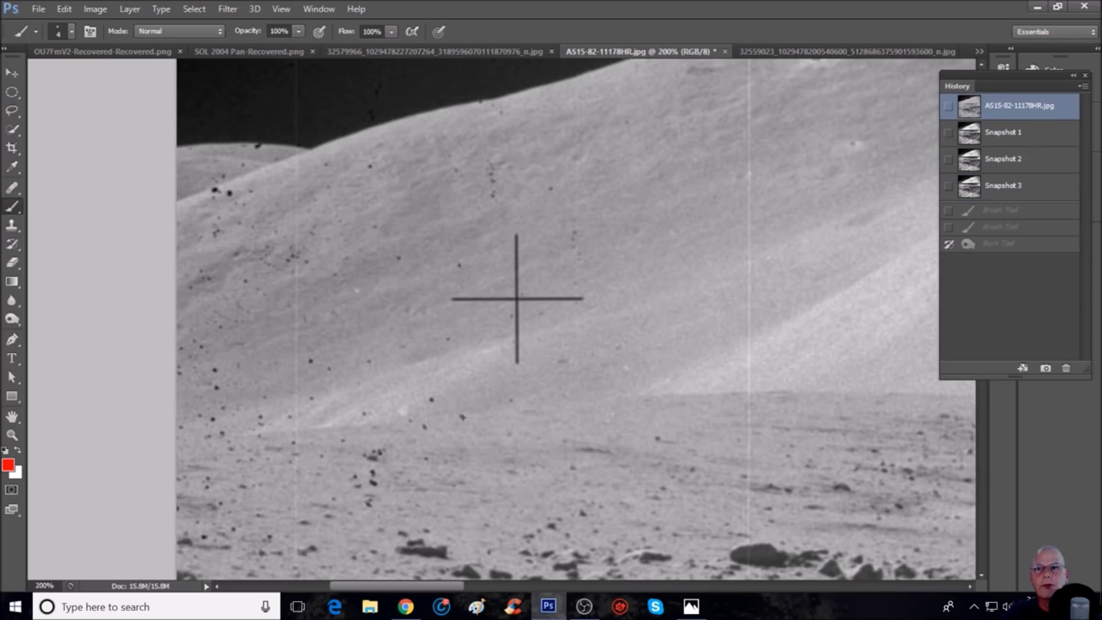
Zoom and scroll around the original photo to inspect the foreground rocks.
key("ctrl+minus")
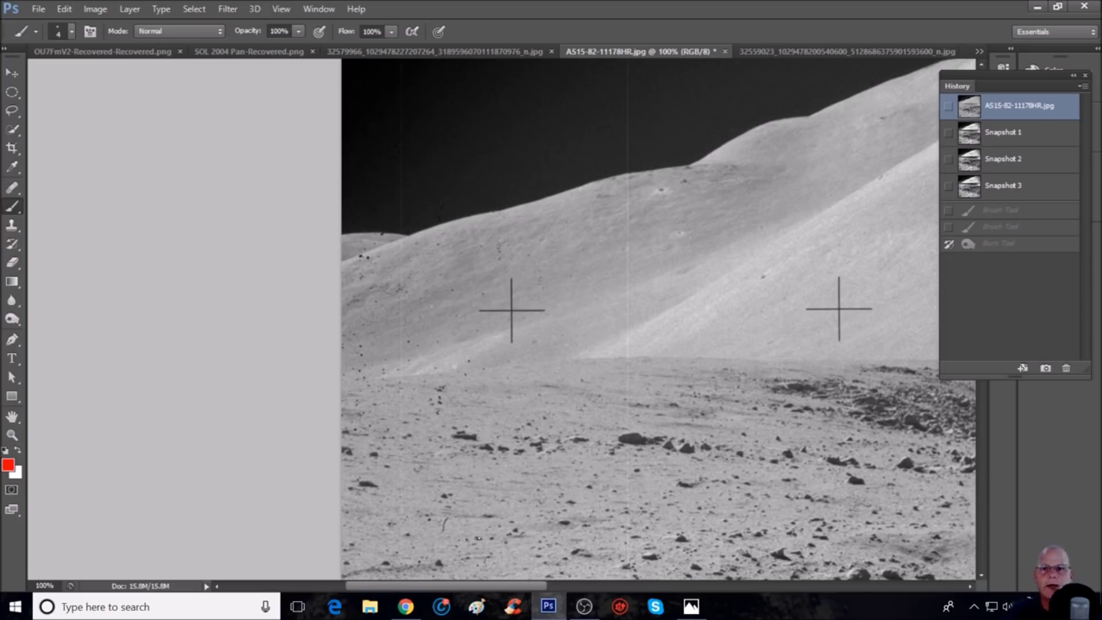
scroll(523, 519, "right", 5)
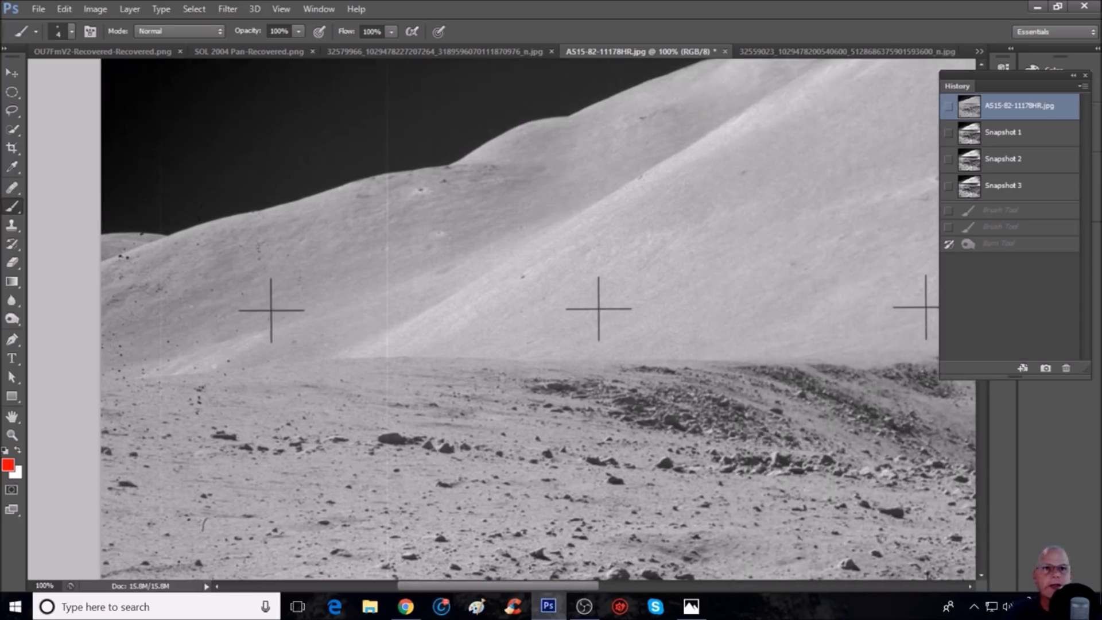
key("ctrl+plus")
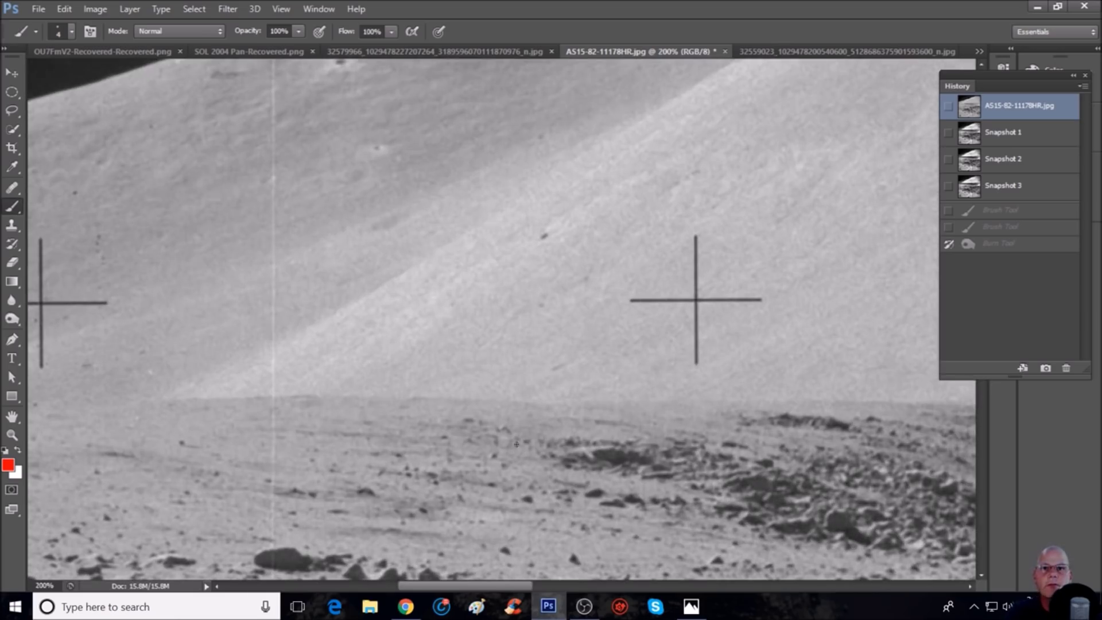
scroll(592, 426, "down", 5)
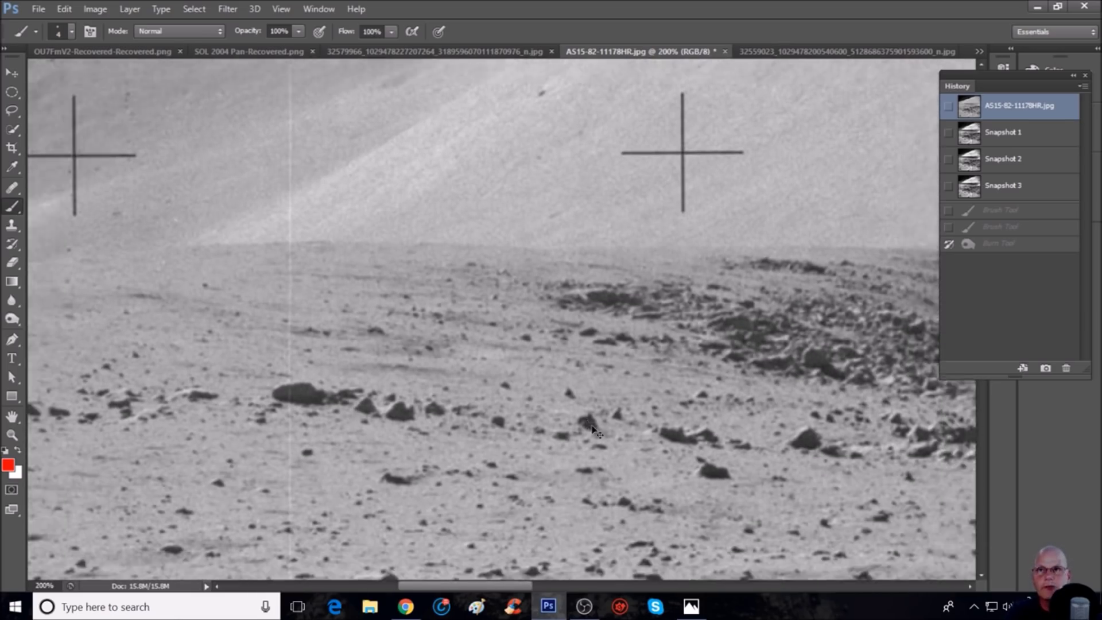
key("ctrl+minus")
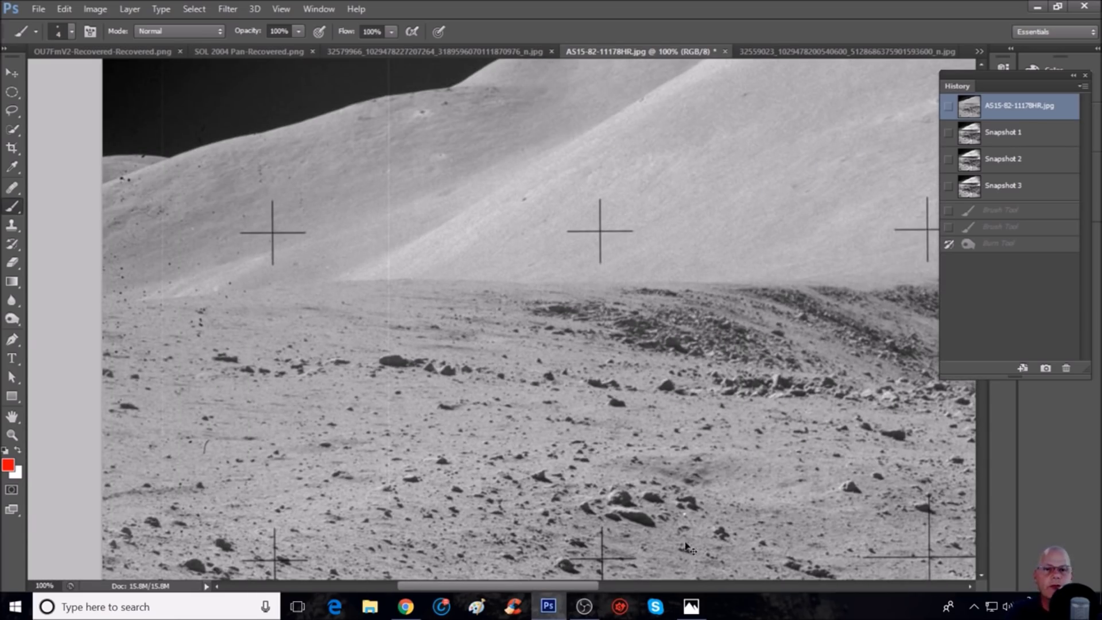
key("ctrl+plus")
scroll(708, 504, "down", 3)
scroll(709, 503, "down", 4)
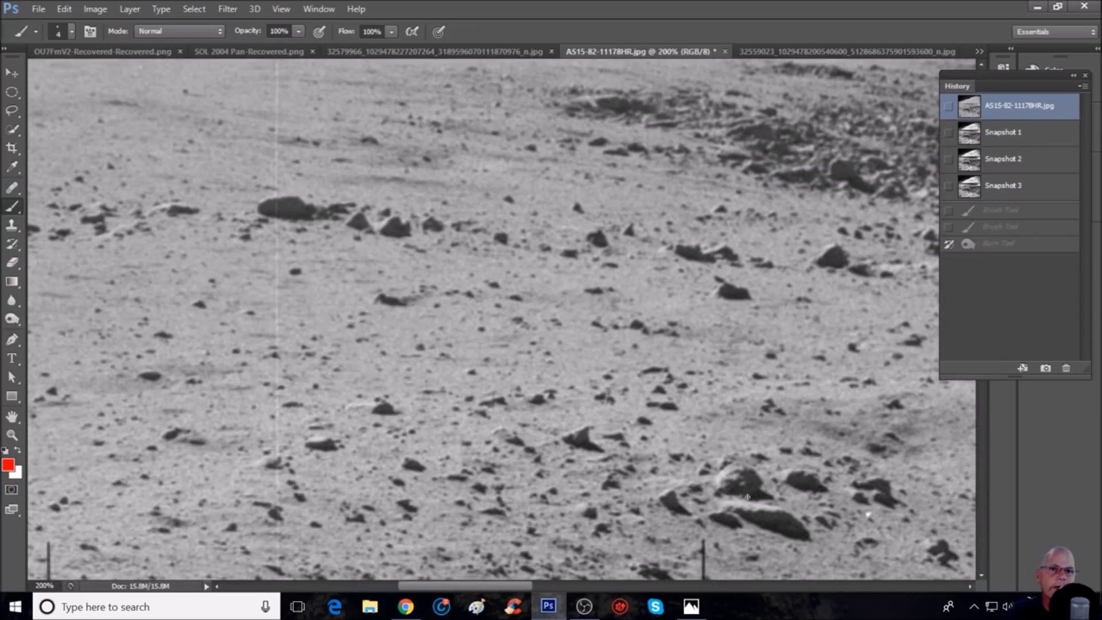
mouse_move(758, 493)
left_mouse_down()
mouse_move(822, 509)
mouse_move(803, 516)
mouse_move(832, 554)
mouse_move(816, 561)
left_mouse_up()
left_click_drag(888, 510, 911, 524)
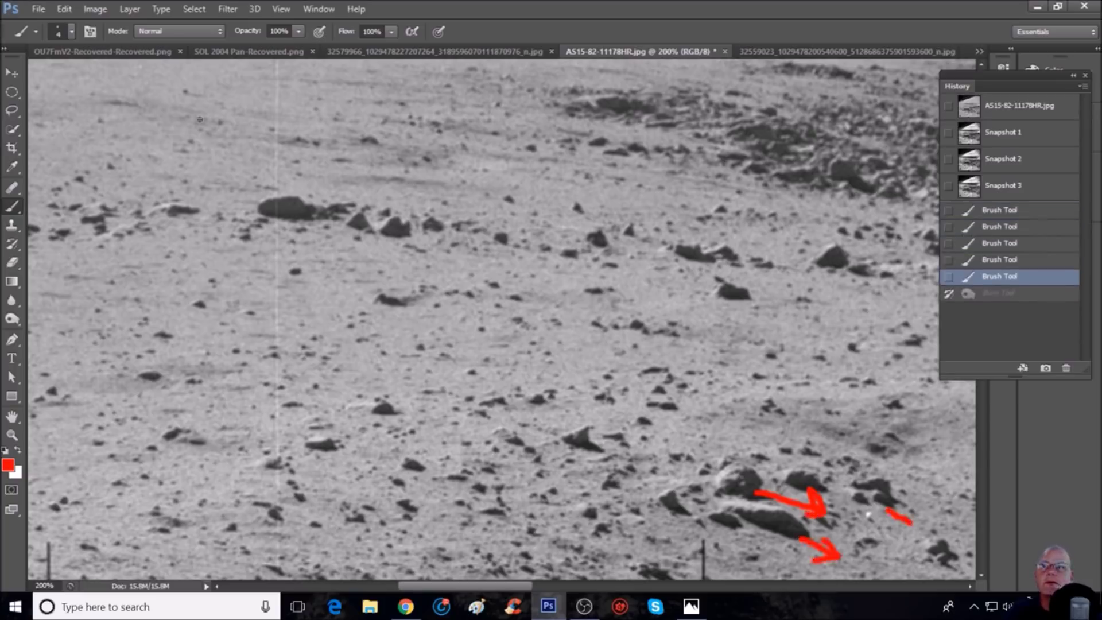
scroll(275, 263, "up", 1)
left_click_drag(298, 248, 368, 279)
left_click_drag(314, 268, 359, 281)
key("ctrl+minus")
scroll(435, 283, "up", 5)
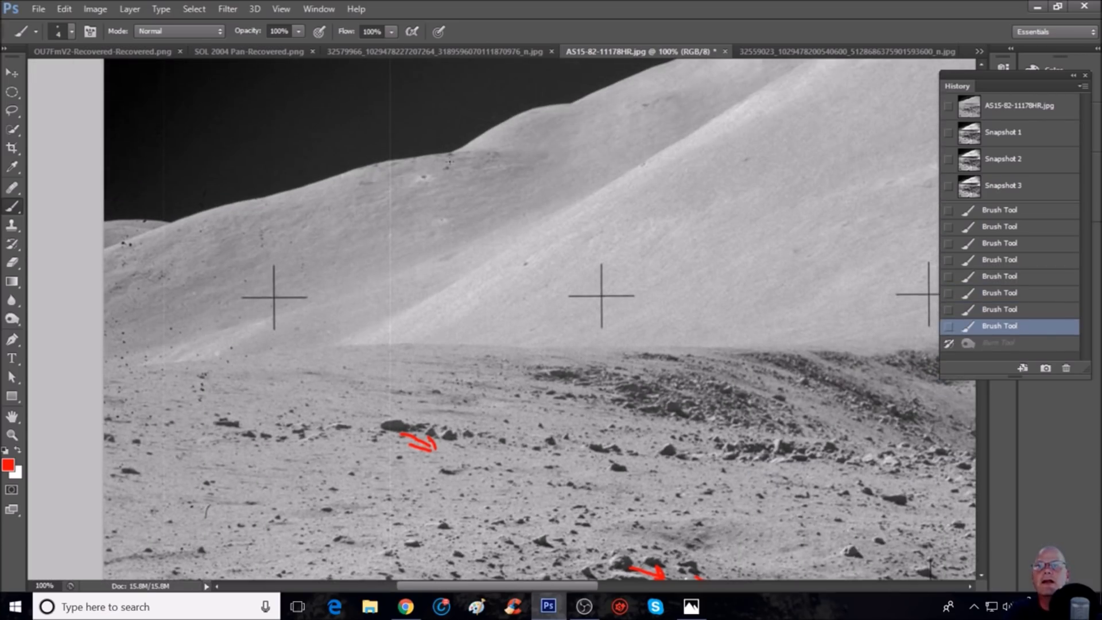
scroll(664, 142, "up", 1)
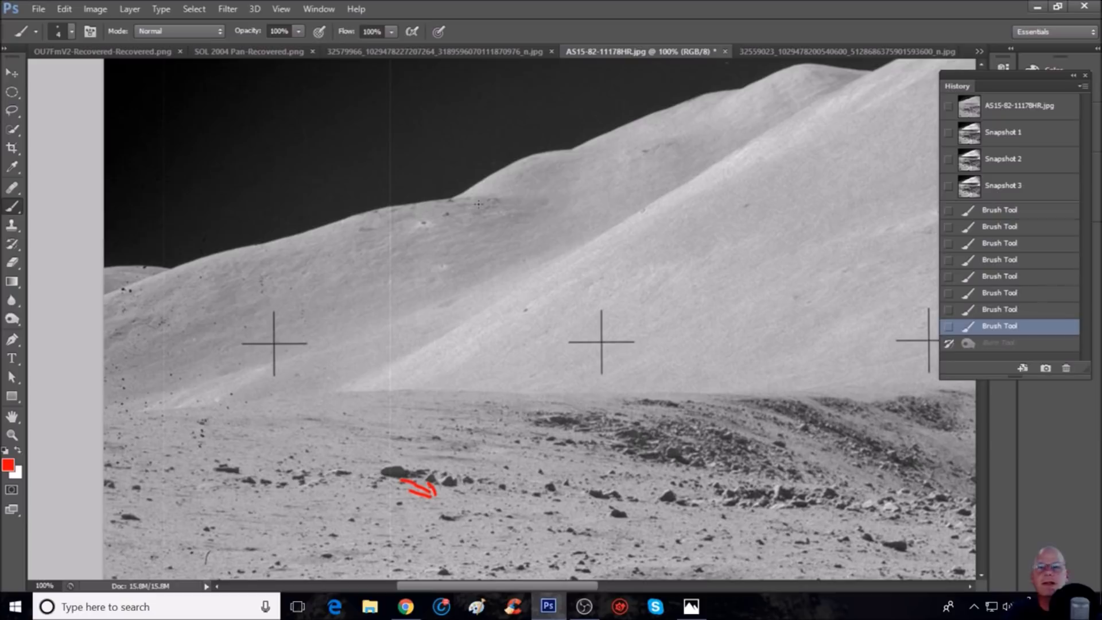
left_click_drag(520, 210, 543, 223)
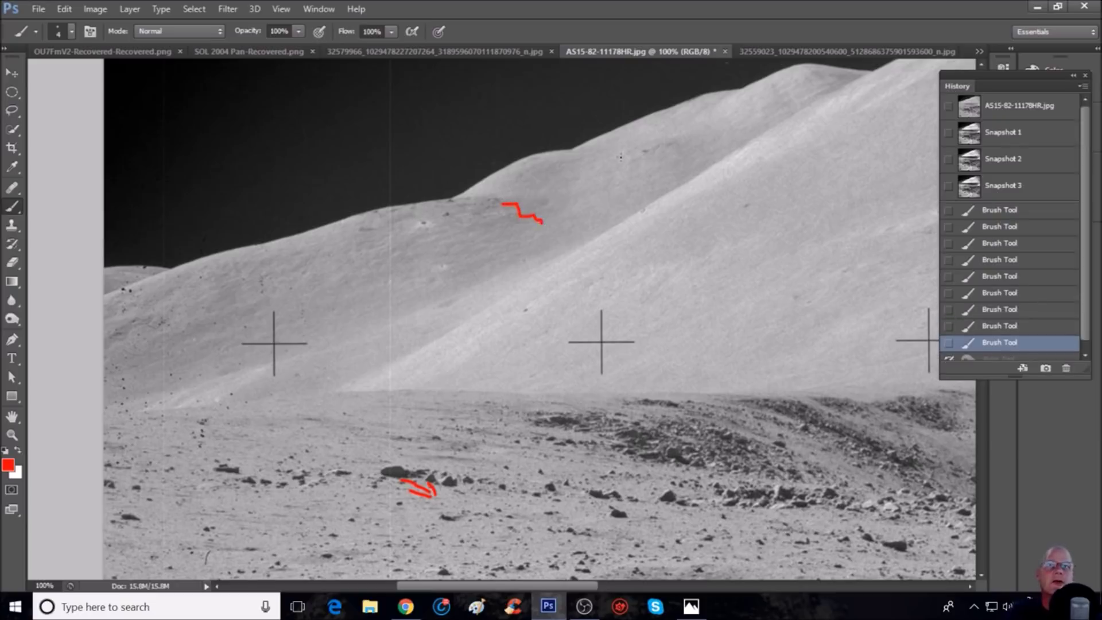
left_click_drag(633, 144, 654, 173)
mouse_move(748, 250)
left_mouse_down()
mouse_move(766, 262)
mouse_move(768, 283)
left_mouse_up()
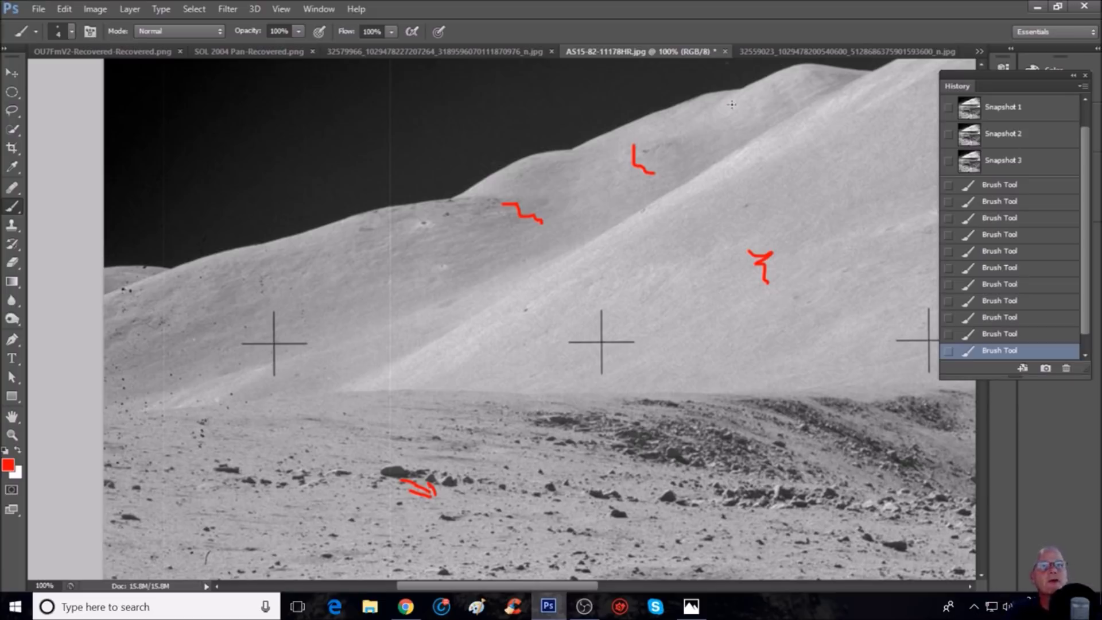
left_click_drag(732, 104, 735, 139)
left_click_drag(790, 118, 704, 185)
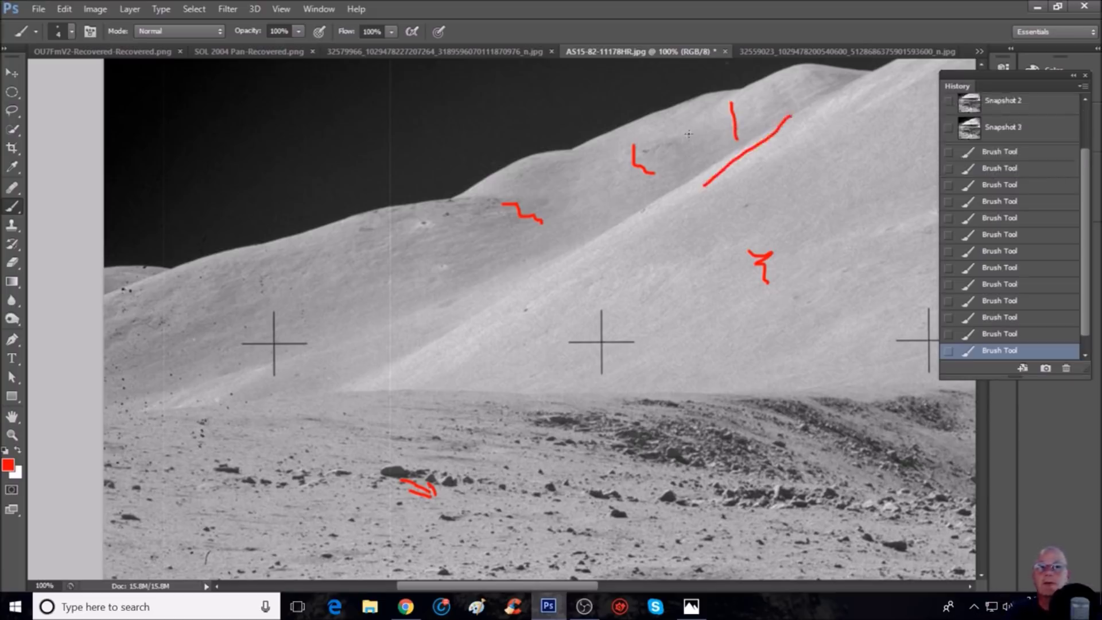
mouse_move(689, 134)
left_mouse_down()
mouse_move(731, 148)
mouse_move(745, 102)
mouse_move(707, 171)
mouse_move(791, 123)
left_mouse_up()
left_click_drag(707, 171, 830, 85)
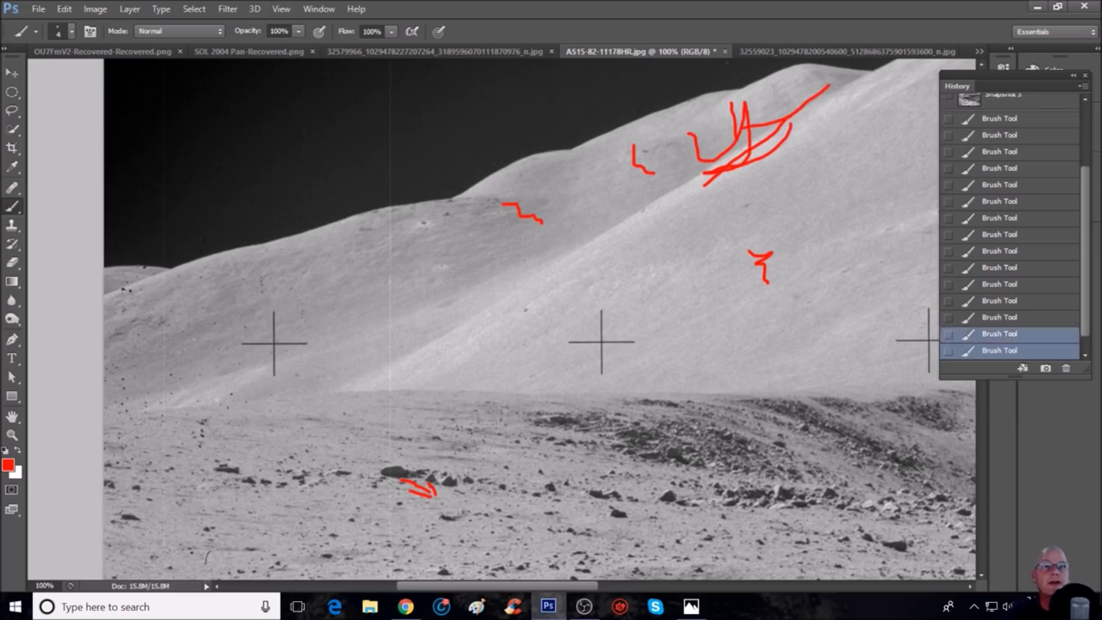
left_click(1029, 119)
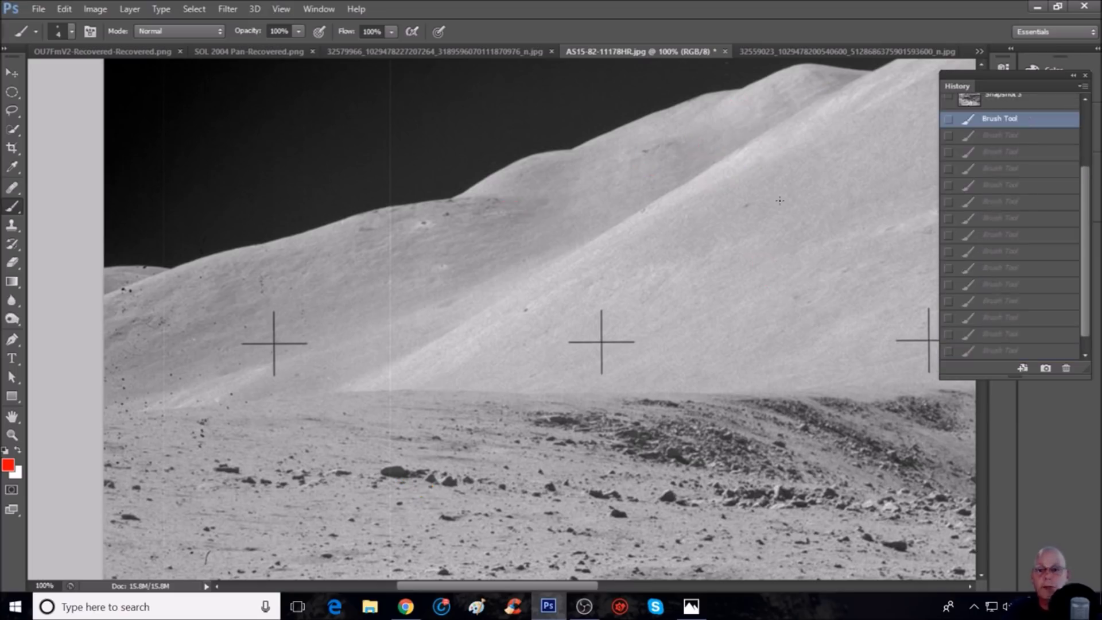
Circle the upper and lower ridge craters in red and mark a spot below them.
scroll(779, 200, "up", 1)
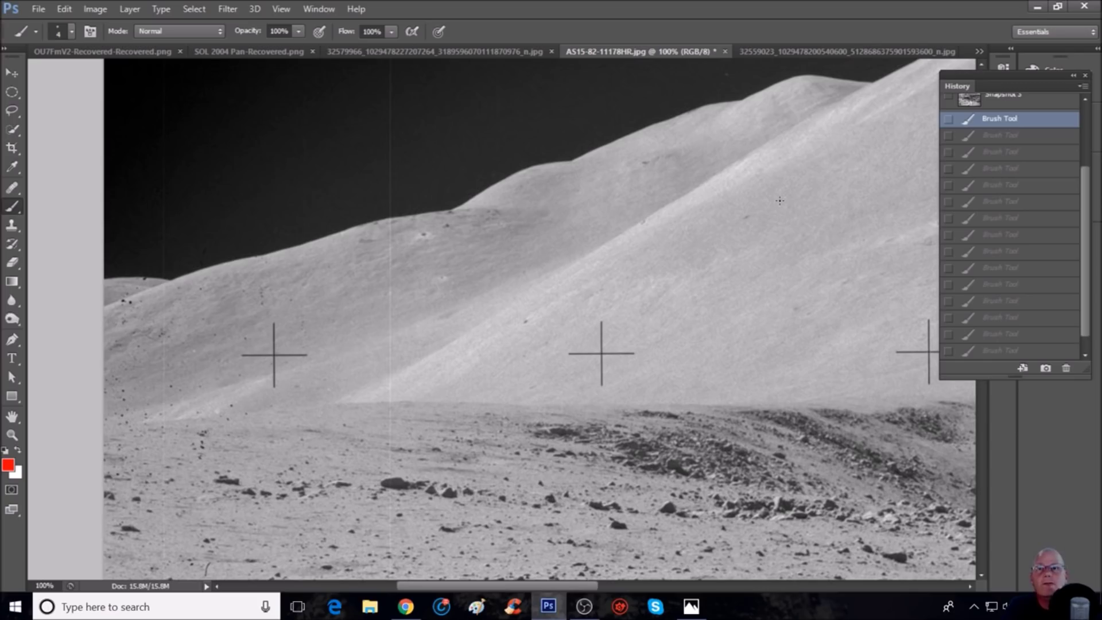
key("ctrl+plus")
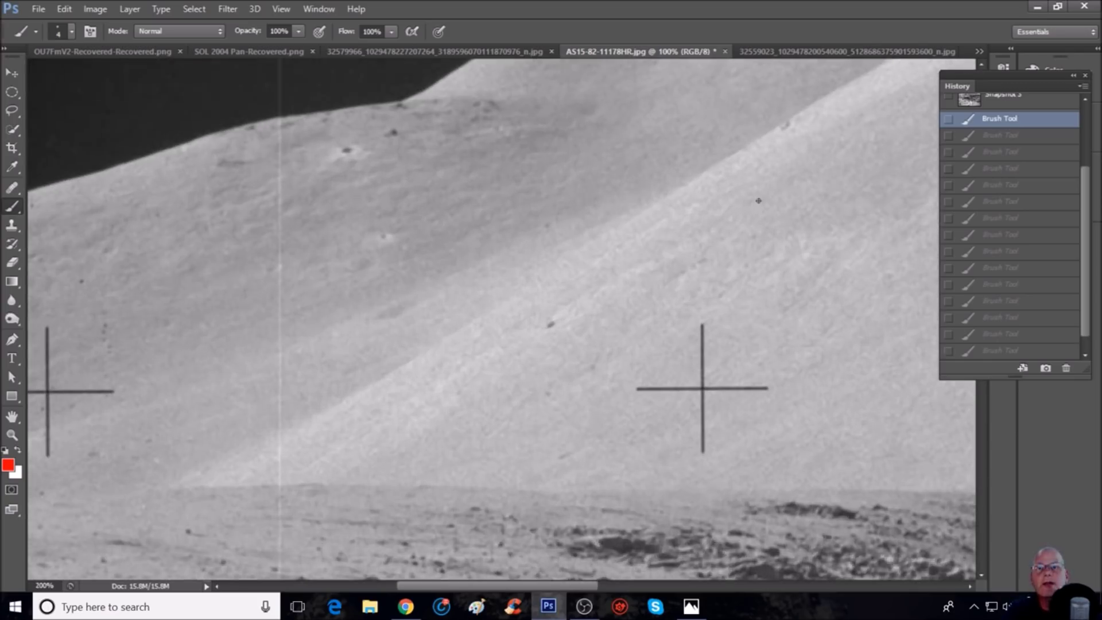
scroll(303, 231, "up", 3)
left_click_drag(312, 193, 328, 170)
mouse_move(303, 231)
left_mouse_down()
mouse_move(386, 207)
mouse_move(305, 175)
left_mouse_up()
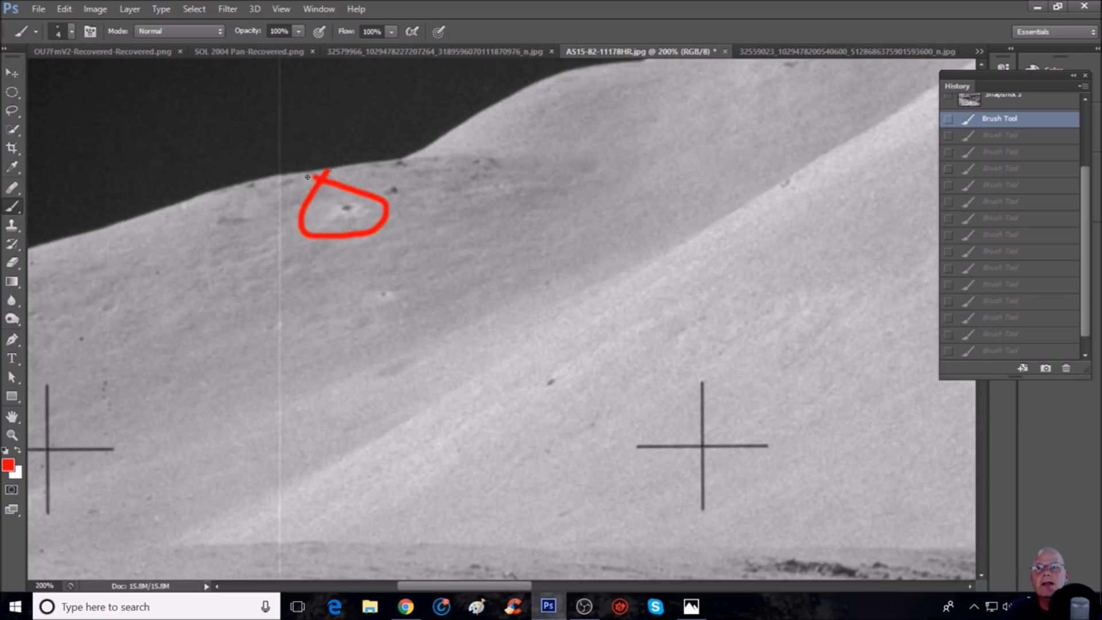
mouse_move(356, 287)
left_mouse_down()
mouse_move(352, 314)
mouse_move(351, 304)
left_mouse_up()
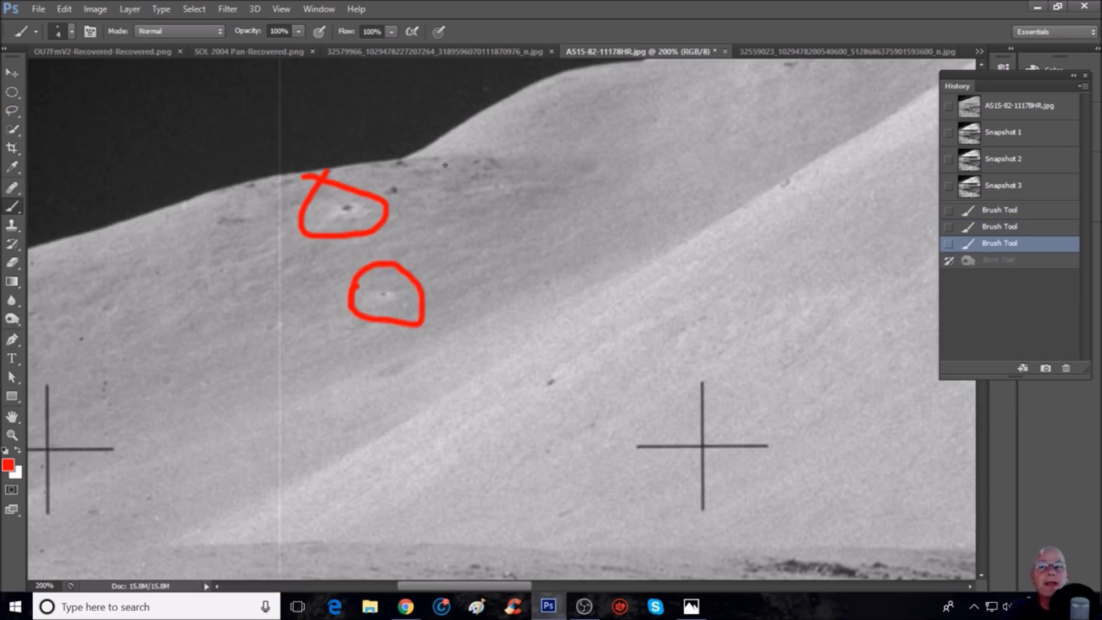
mouse_move(374, 161)
left_mouse_down()
mouse_move(424, 181)
mouse_move(370, 164)
left_mouse_up()
mouse_move(549, 355)
left_mouse_down()
mouse_move(517, 372)
mouse_move(558, 371)
mouse_move(507, 345)
left_mouse_up()
Zoom back out to the whole hillside and revert to the high-contrast Snapshot 1.
key("ctrl+minus")
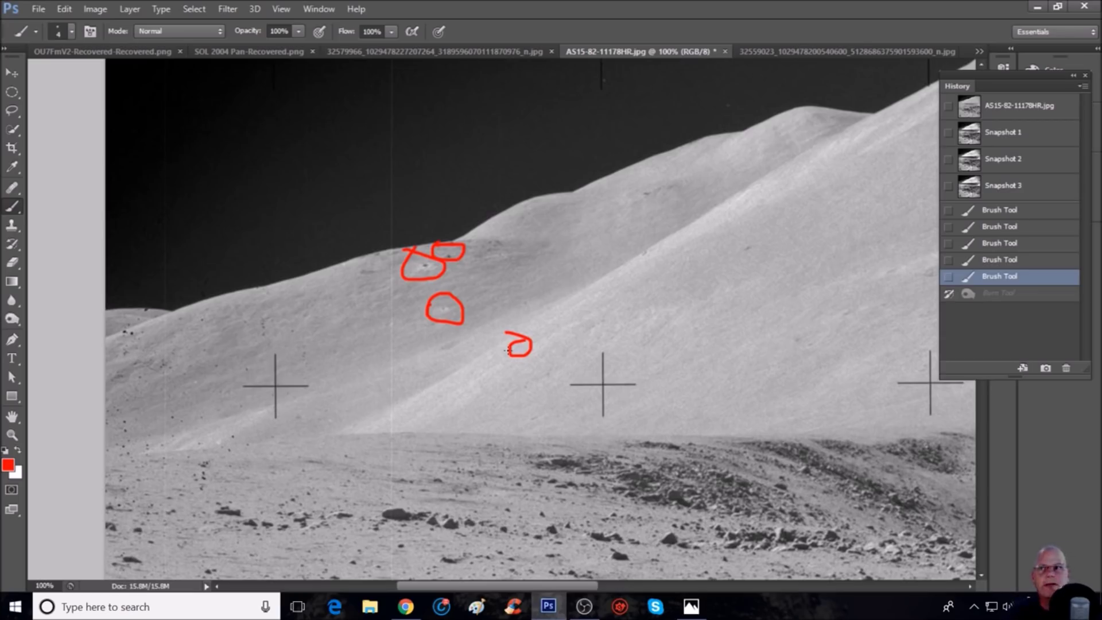
scroll(357, 345, "down", 2)
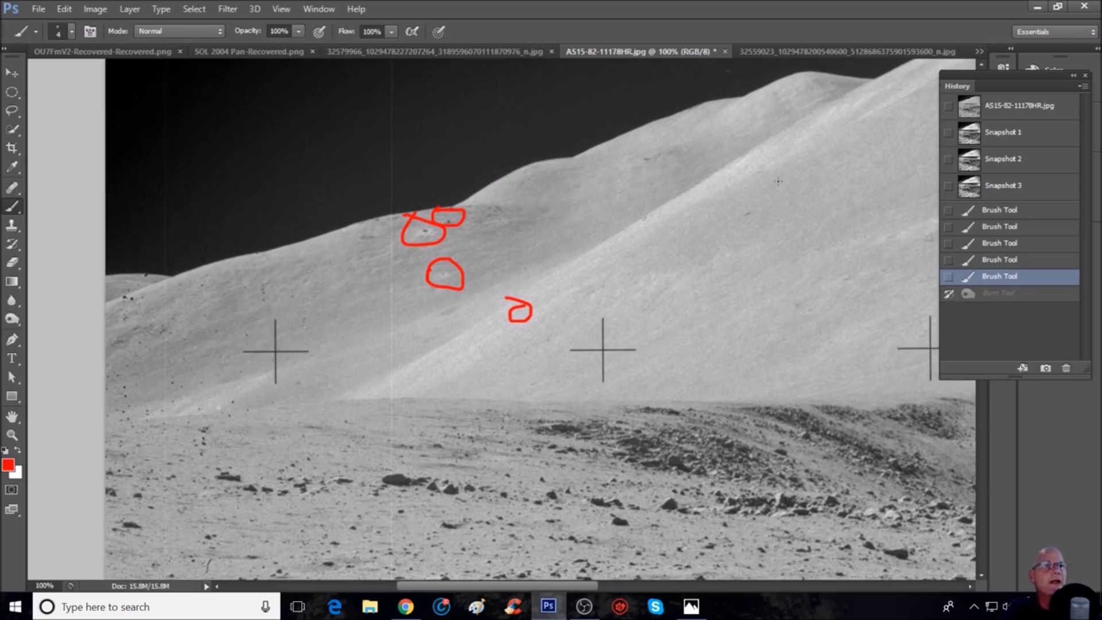
left_click(1024, 136)
Loop the dark-streaked slope in red, then restore the yellow-tinted Snapshot 3 state.
mouse_move(181, 335)
left_mouse_down()
mouse_move(115, 416)
mouse_move(190, 482)
mouse_move(408, 427)
mouse_move(537, 336)
mouse_move(433, 272)
mouse_move(156, 352)
left_mouse_up()
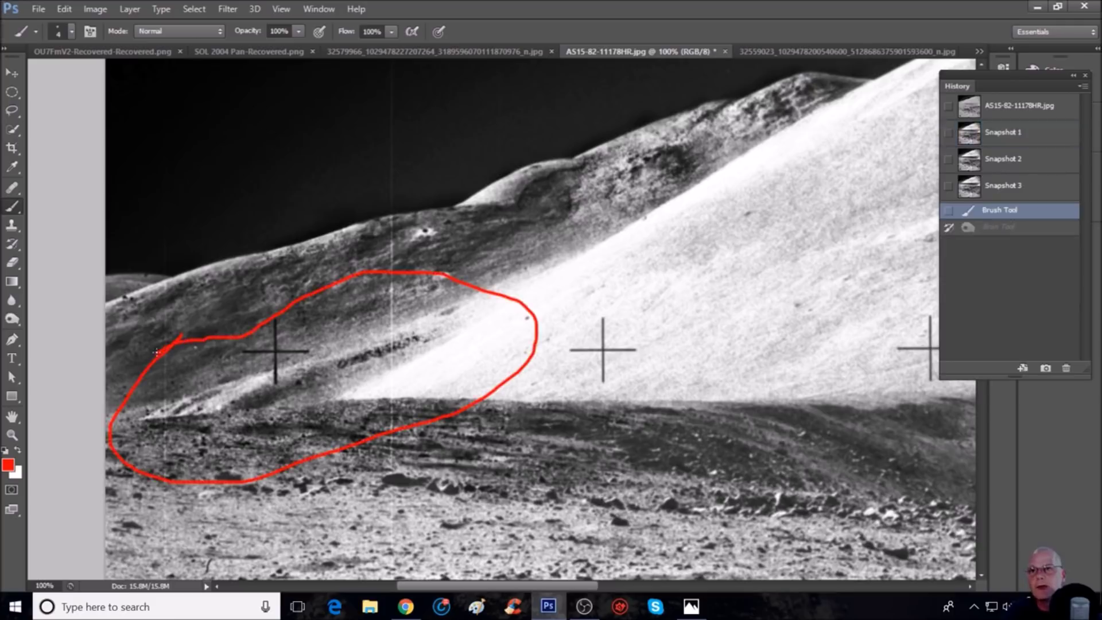
left_click_drag(443, 586, 412, 586)
left_click(1010, 159)
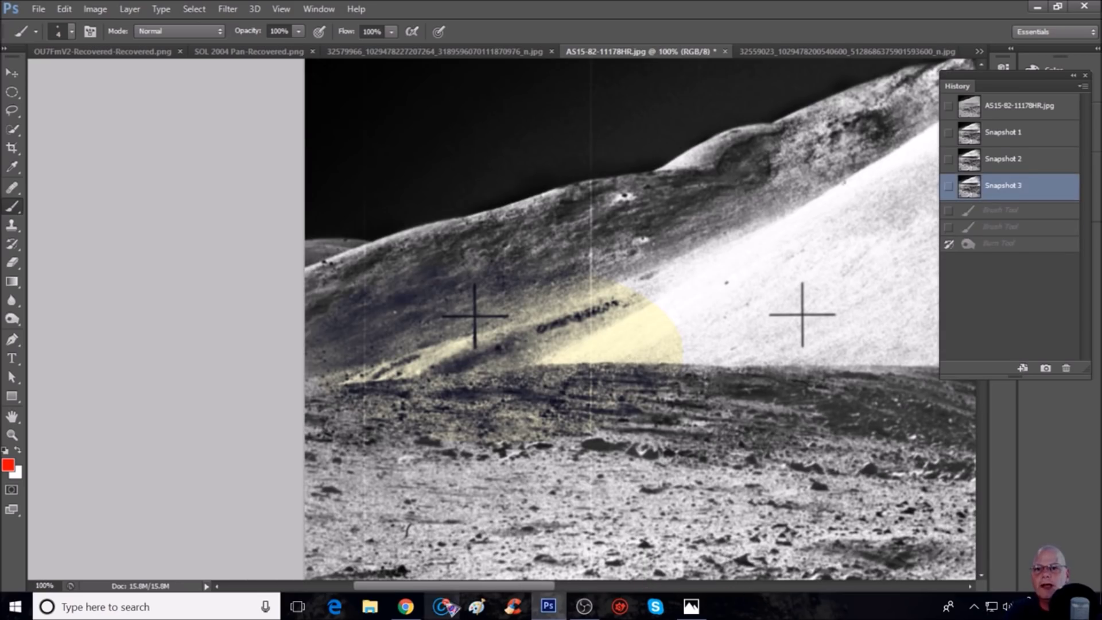
In Chrome, view the Atlas photo AS15-92-12432 enlarged, then return to the AS15-82-11178HR tab.
left_click(406, 607)
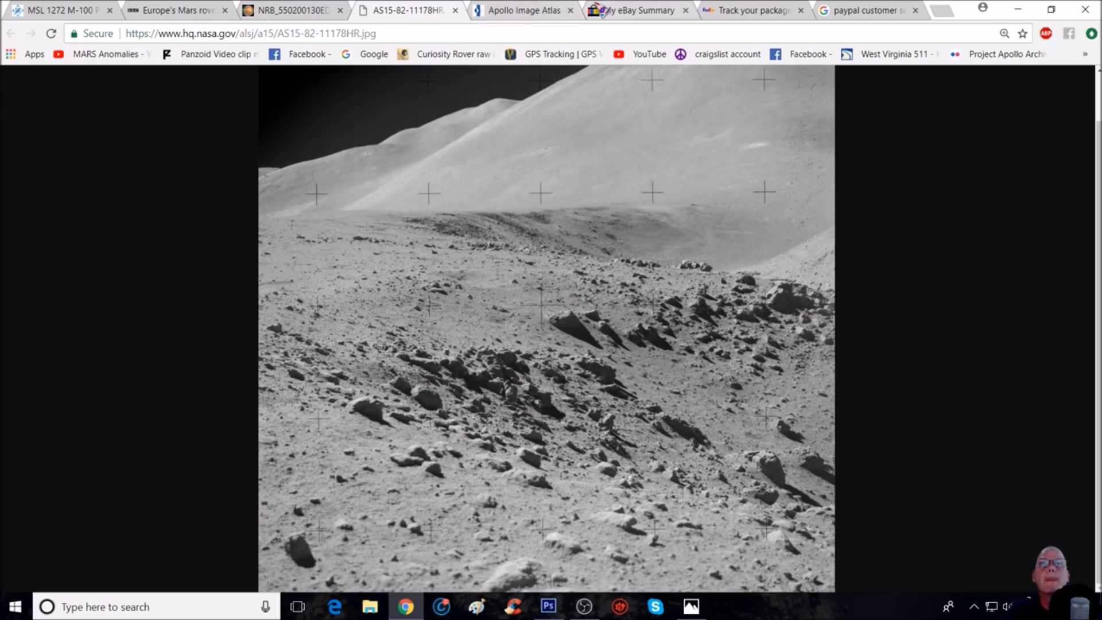
left_click(551, 16)
scroll(605, 270, "up", 3)
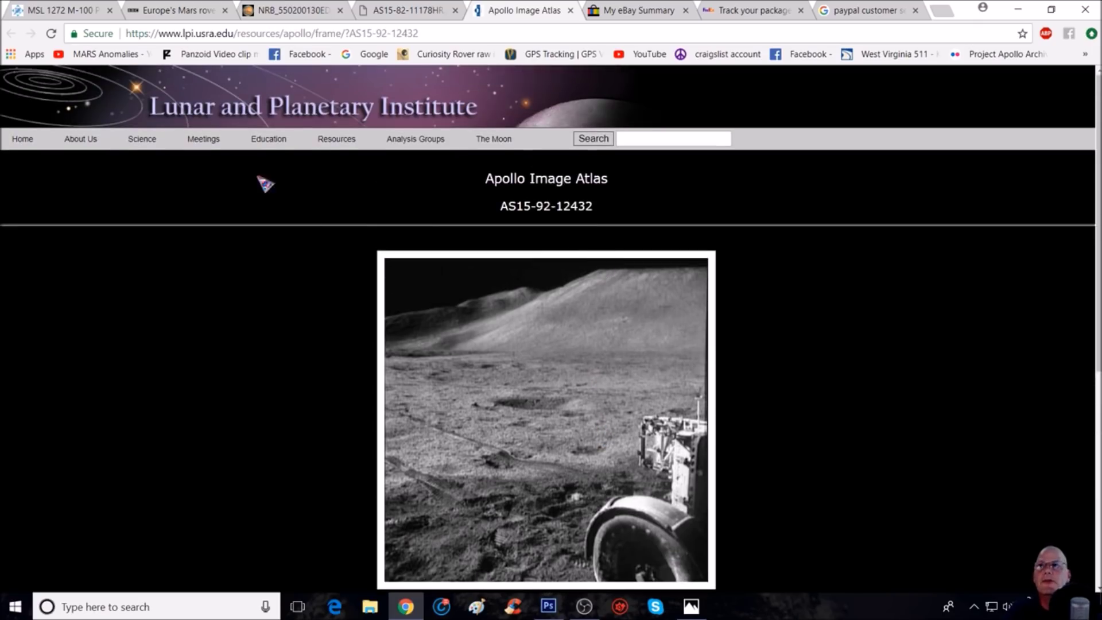
scroll(791, 294, "down", 1)
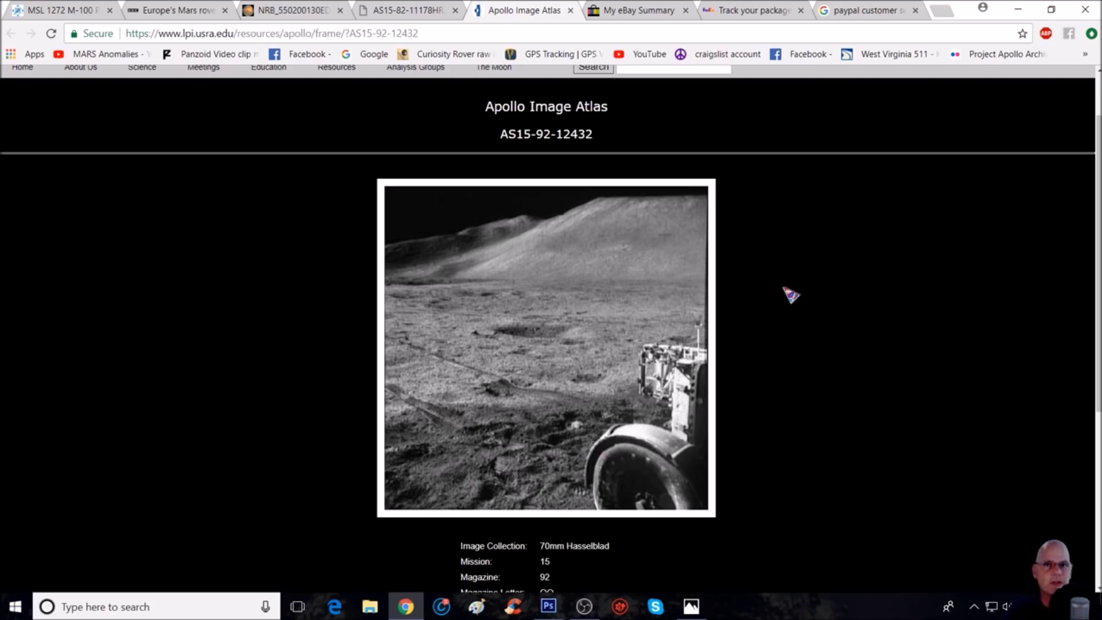
key("ctrl+plus")
key("ctrl+plus")
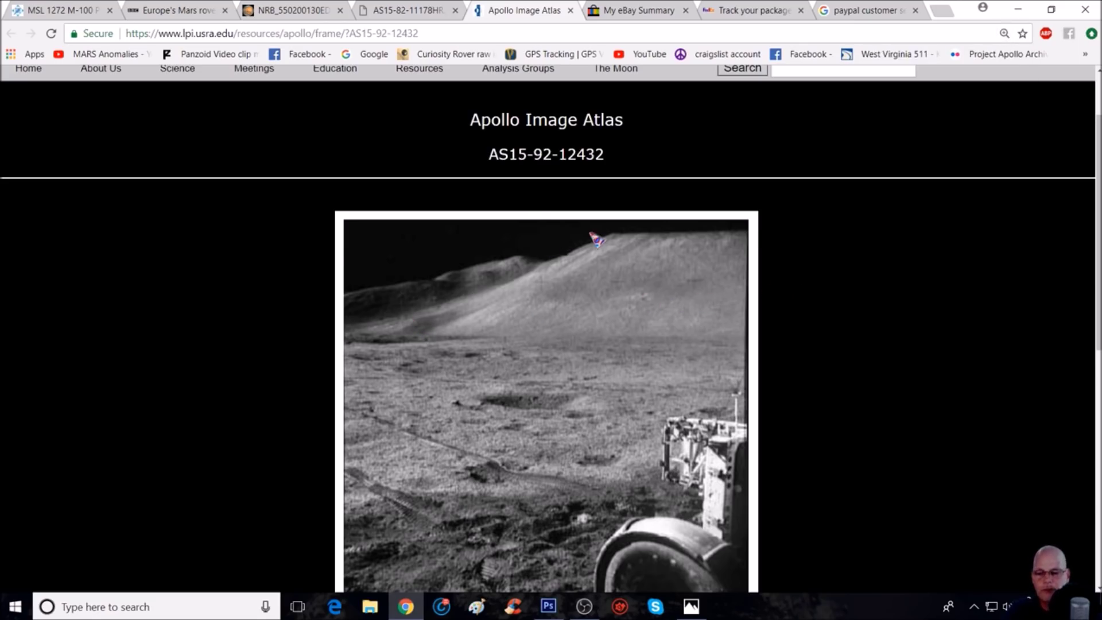
key("ctrl+minus")
key("ctrl+plus")
scroll(493, 259, "down", 1)
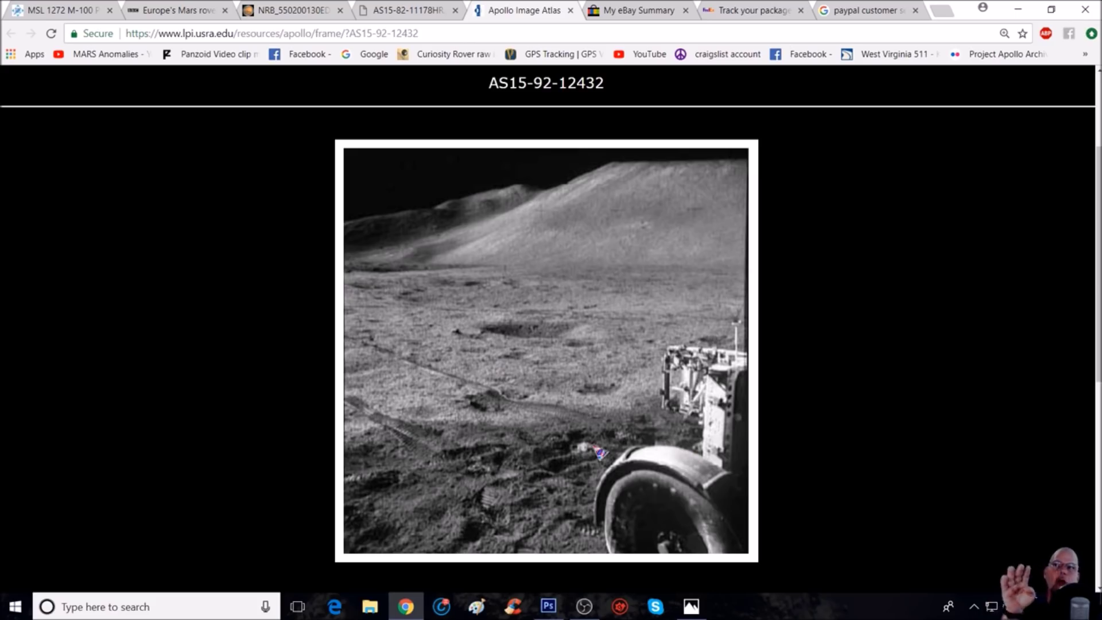
left_click(420, 12)
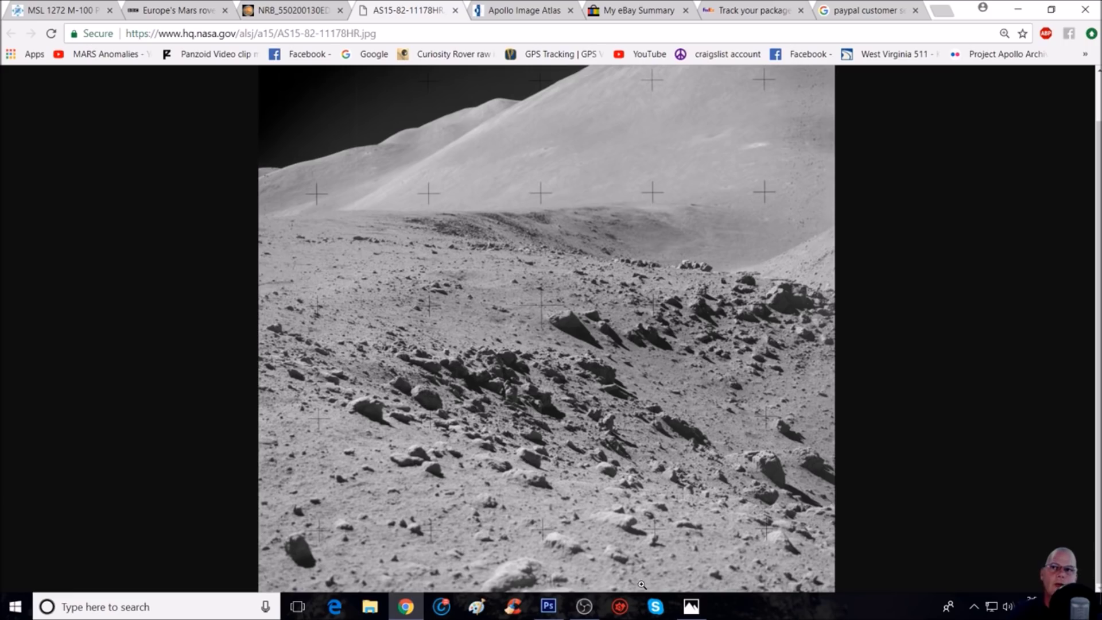
View AS15-82-11178HR at full size over the hills and horizon, then return to the AS15-92-12432 Atlas page.
key("ctrl+plus")
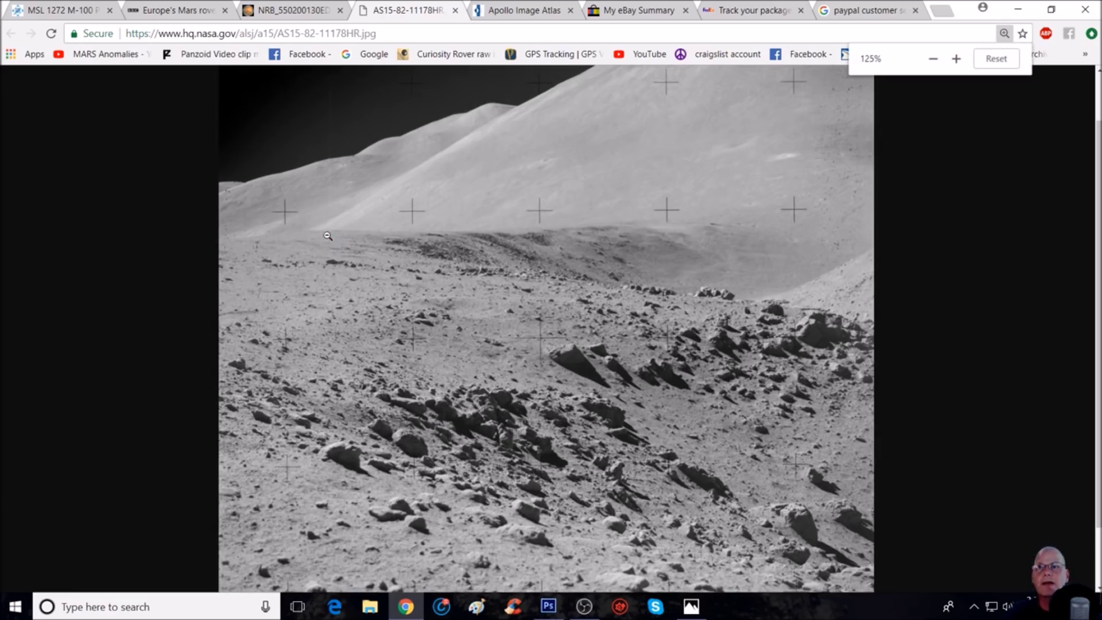
left_click(327, 235)
key("ctrl+minus")
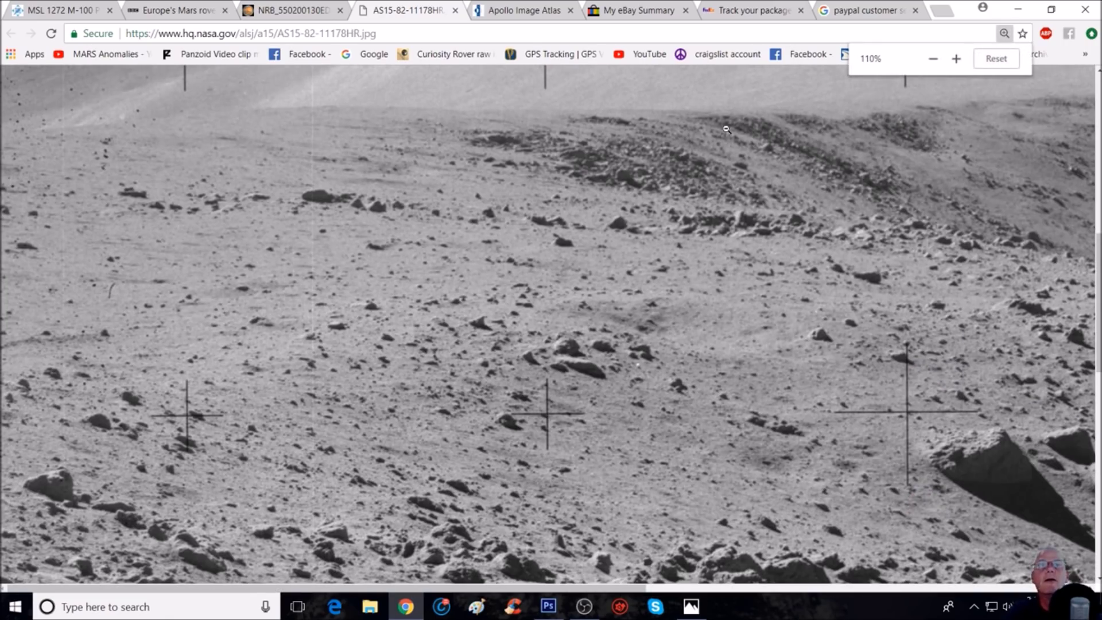
scroll(557, 375, "up", 5)
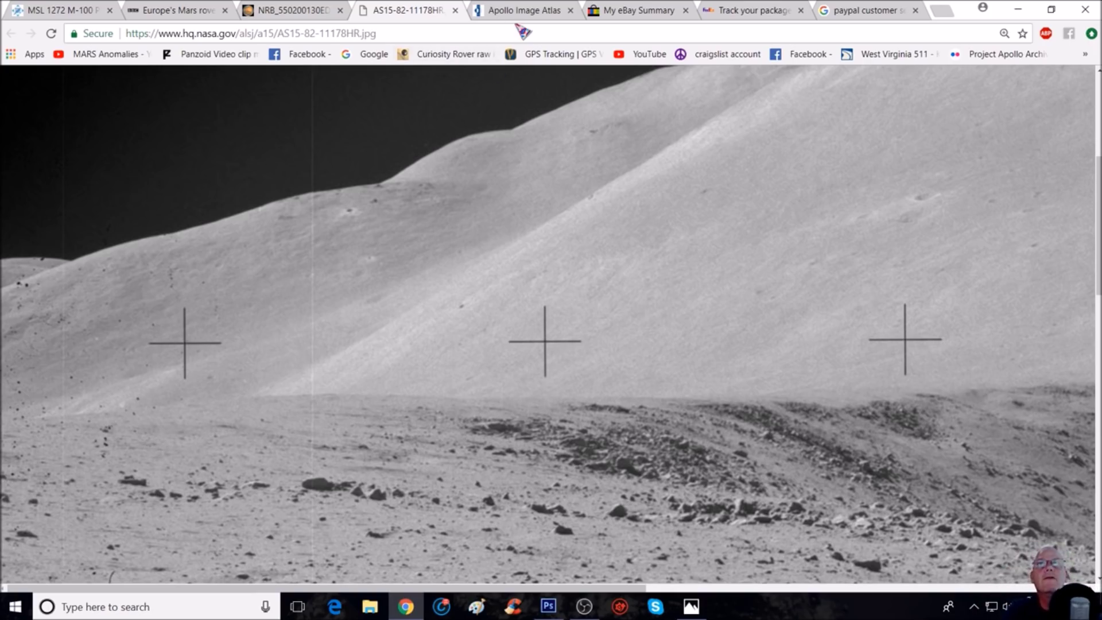
left_click(519, 12)
scroll(379, 264, "up", 2)
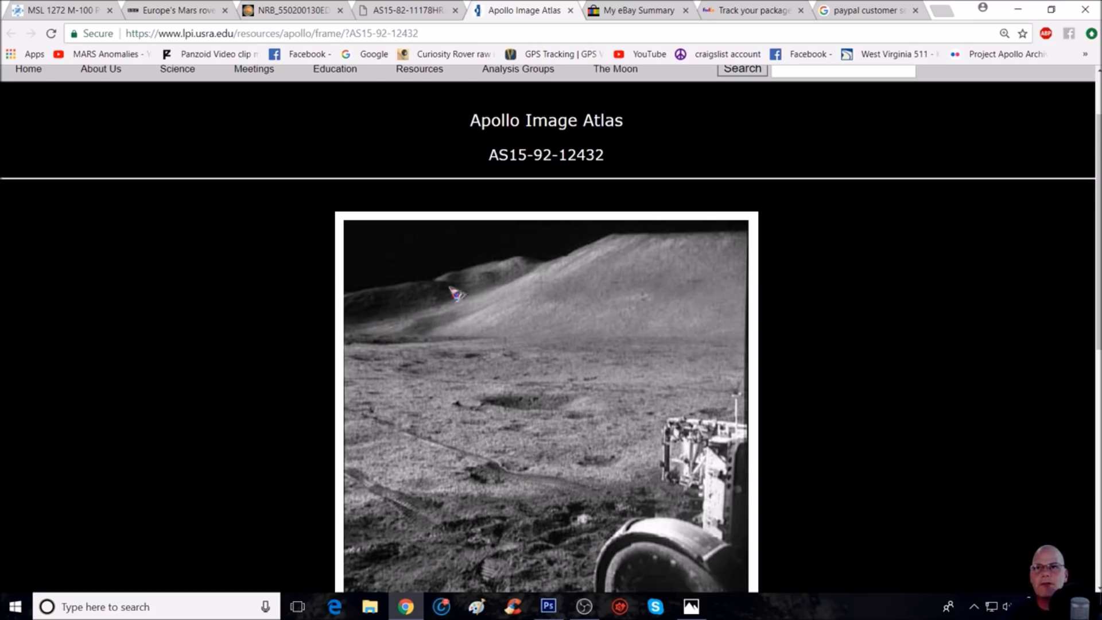
Scroll over the enlarged Atlas photo's hillside and rover-wheel ground, then return to Photoshop.
scroll(442, 395, "up", 4, "ctrl")
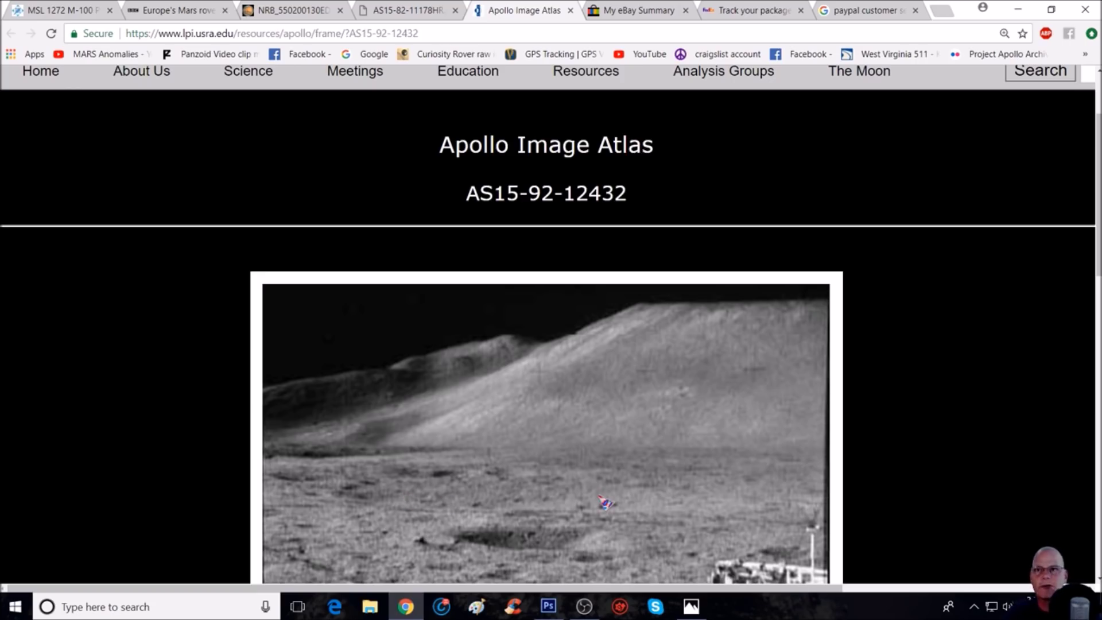
scroll(605, 504, "down", 2)
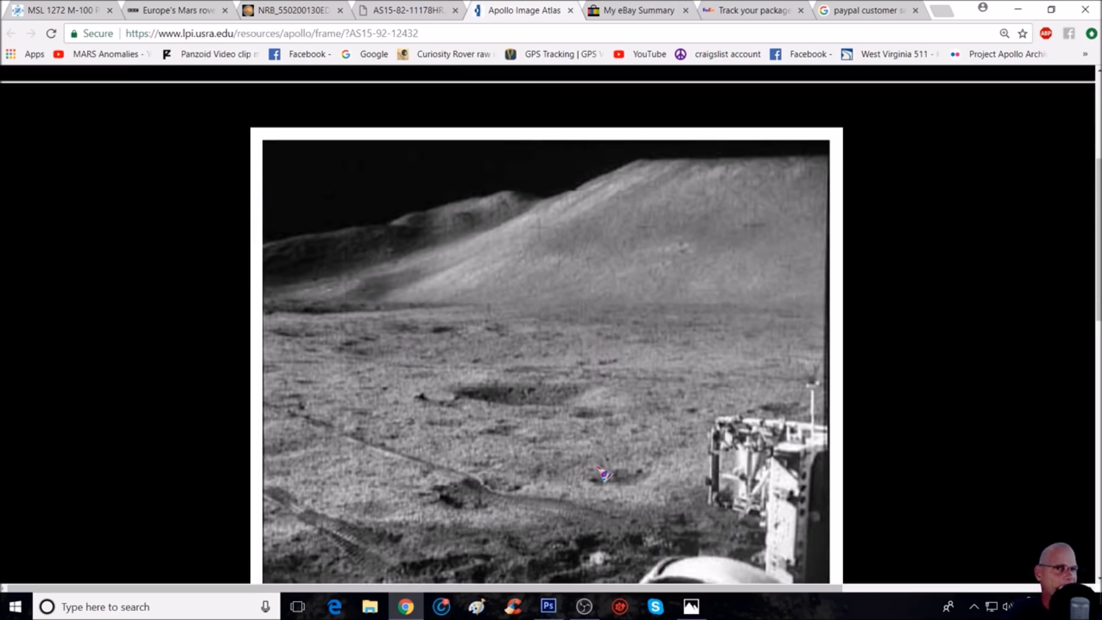
scroll(602, 474, "down", 2)
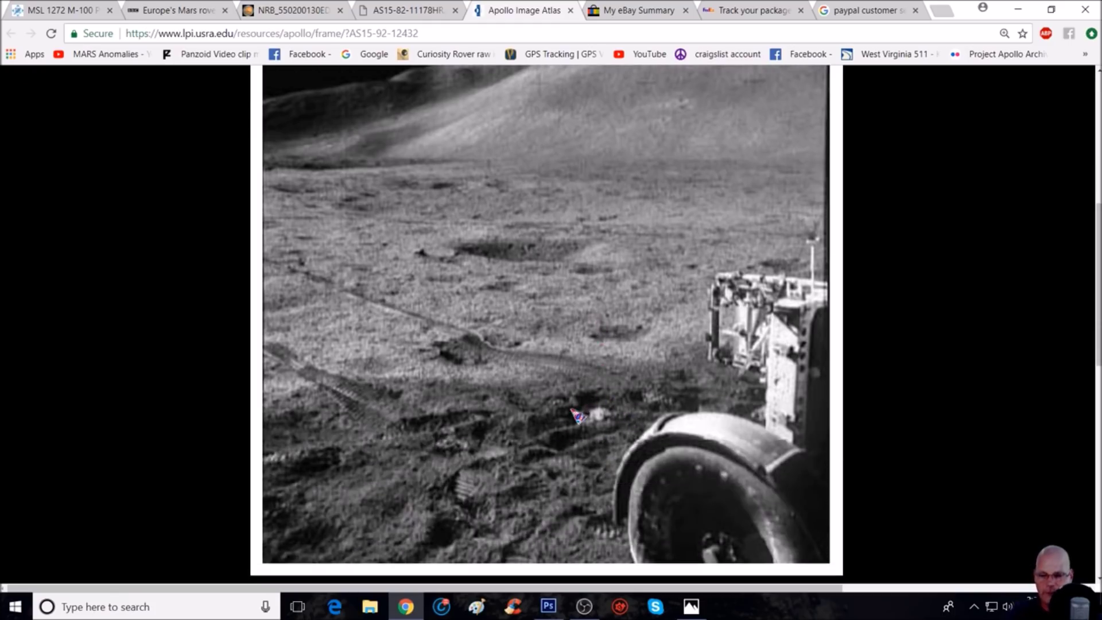
scroll(579, 416, "up", 1)
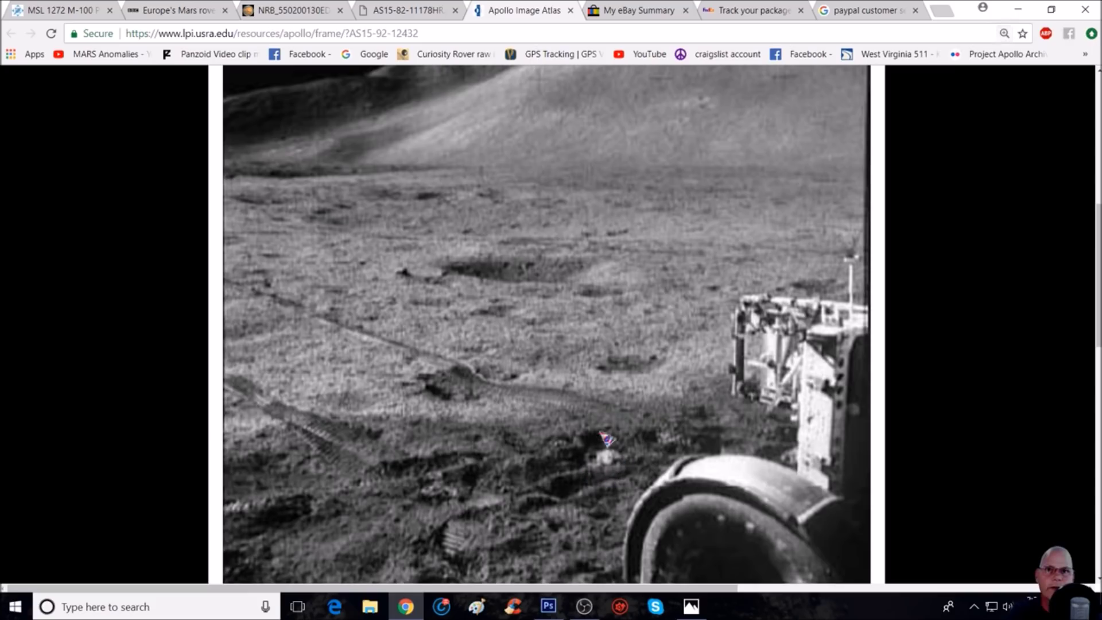
scroll(626, 480, "down", 1)
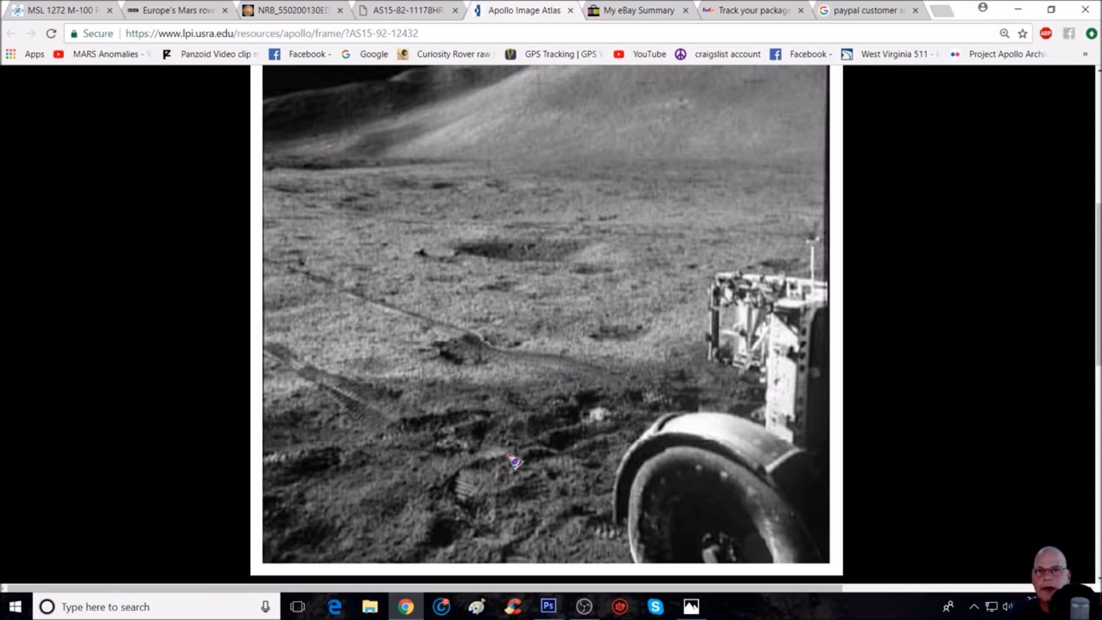
scroll(416, 322, "up", 3)
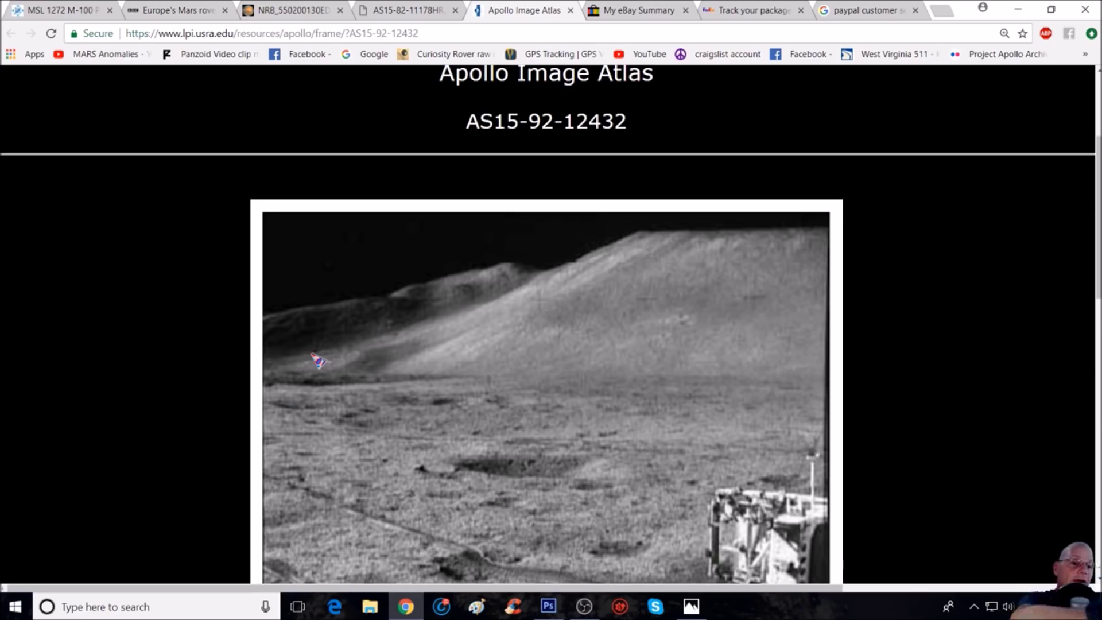
left_click(549, 607)
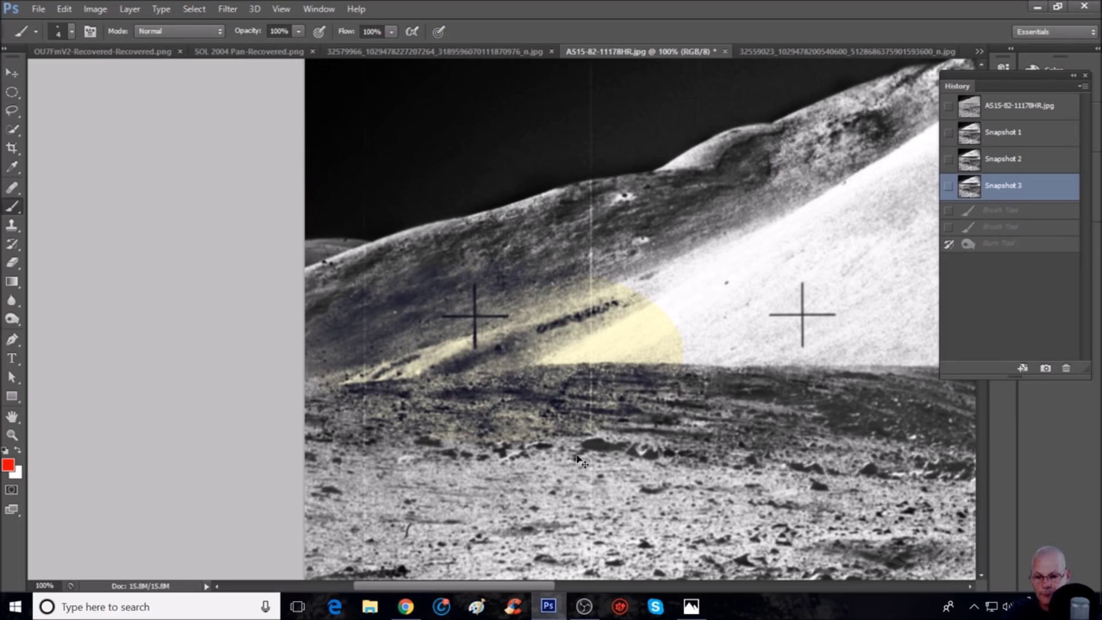
Paint a red line along the base of the yellow-tinted slope.
key("ctrl+minus")
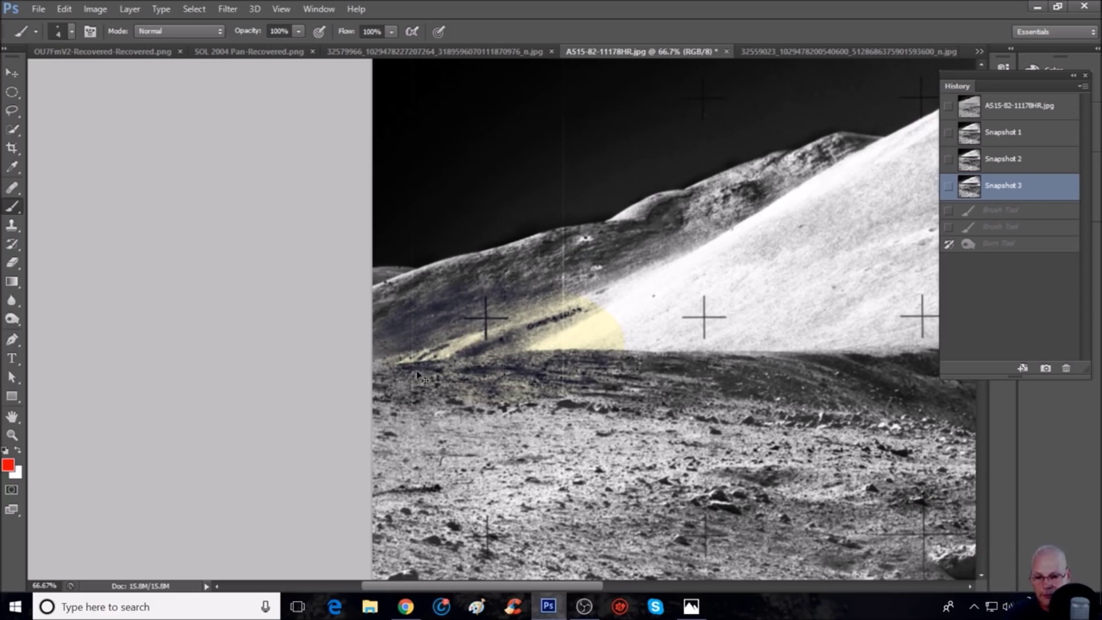
key("ctrl+plus")
left_click_drag(553, 365, 281, 414)
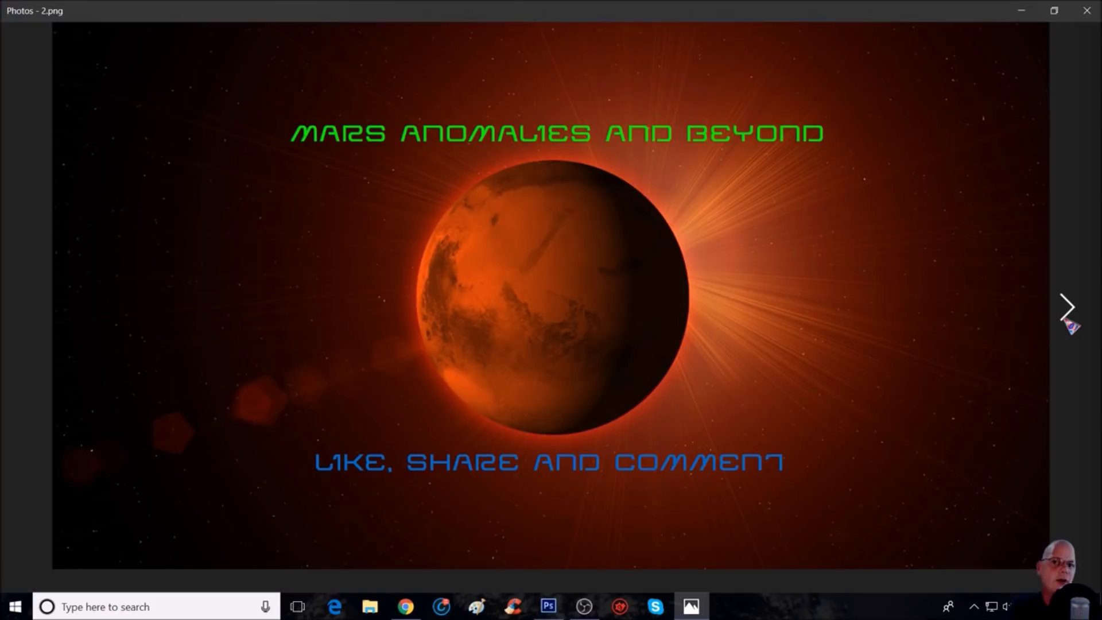